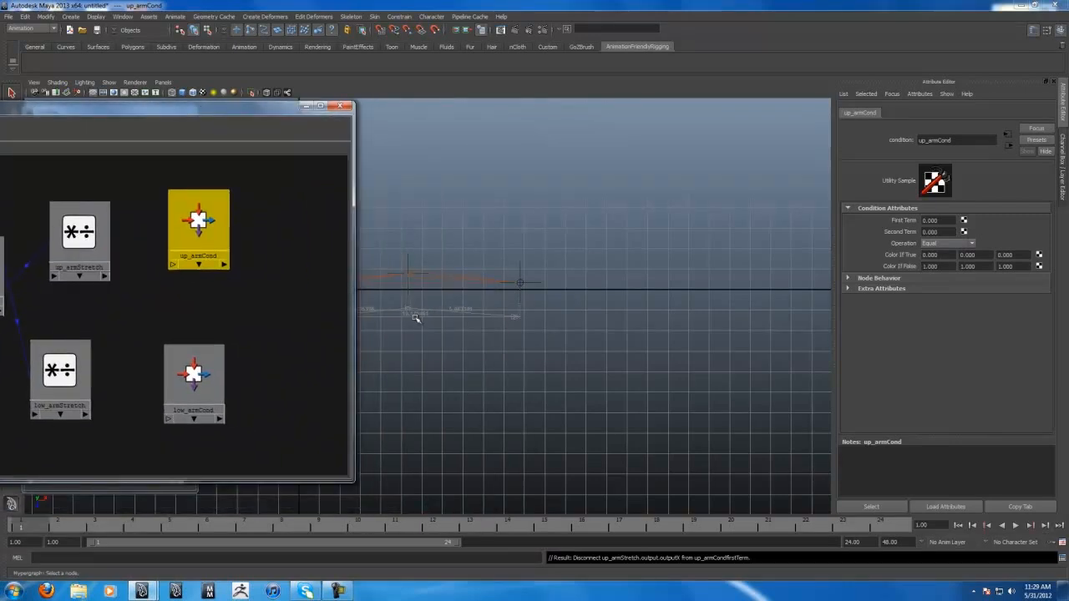
# Connect the distance output of arm_distShape to the firstTerm input of up_armCond.
pyautogui.moveTo(271, 115); pyautogui.dragTo(535, 103)
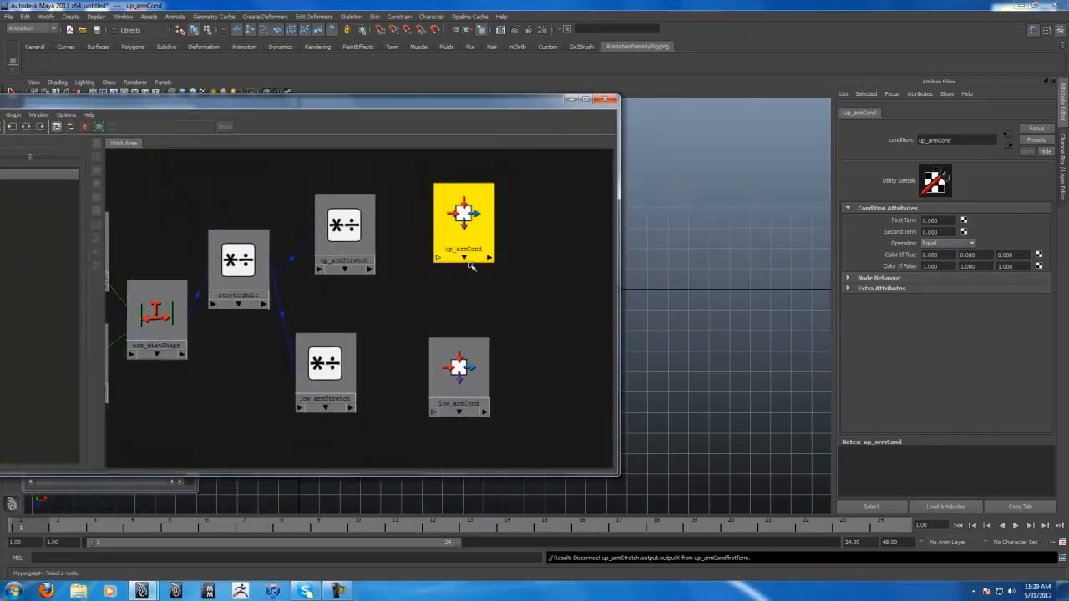
pyautogui.click(180, 354)
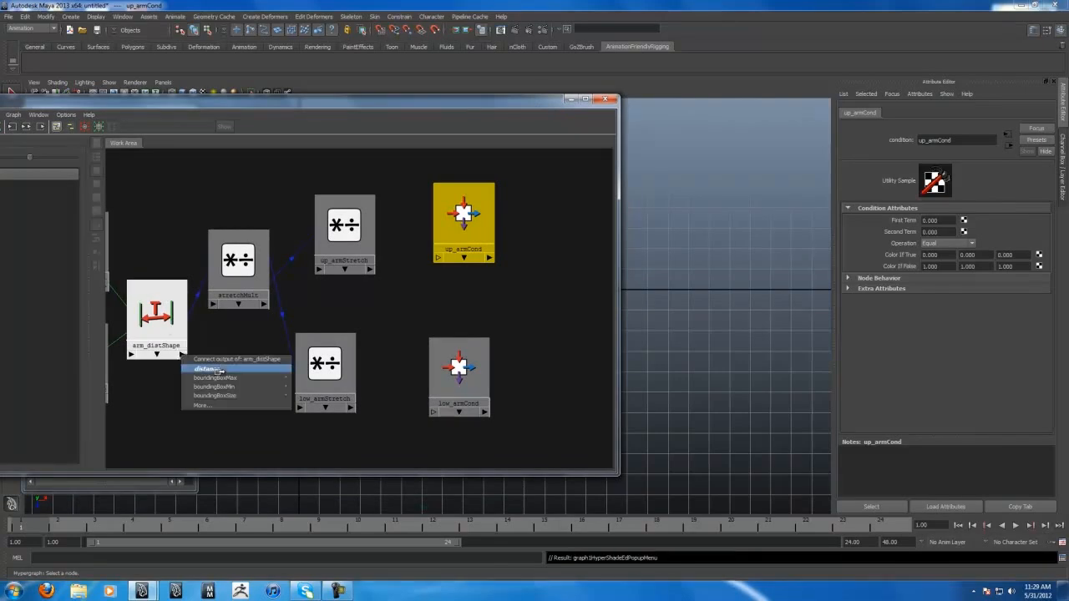
pyautogui.click(219, 367)
pyautogui.click(450, 257)
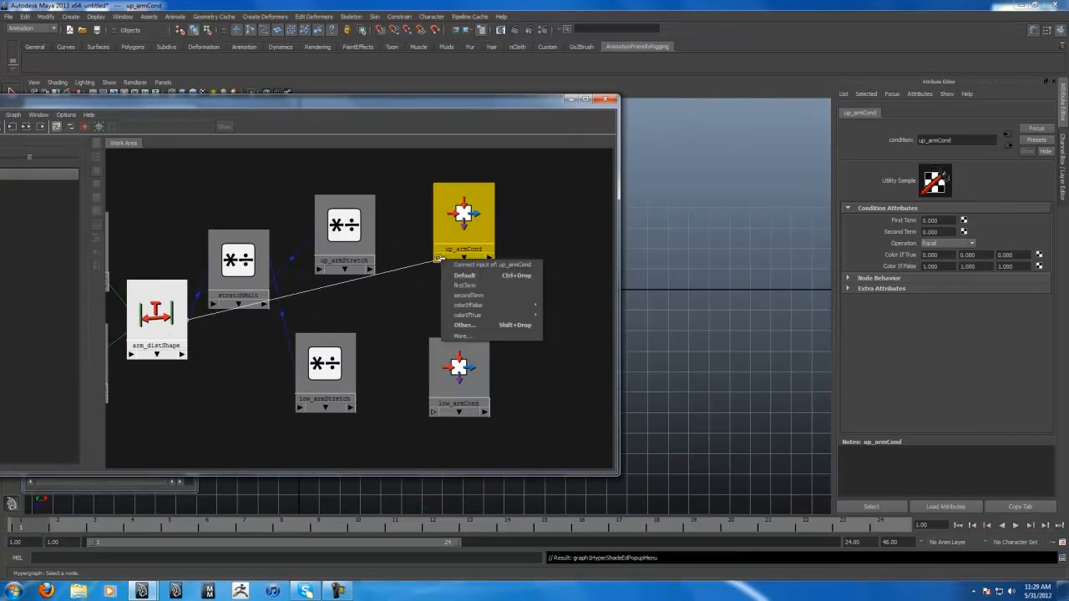
pyautogui.click(482, 273)
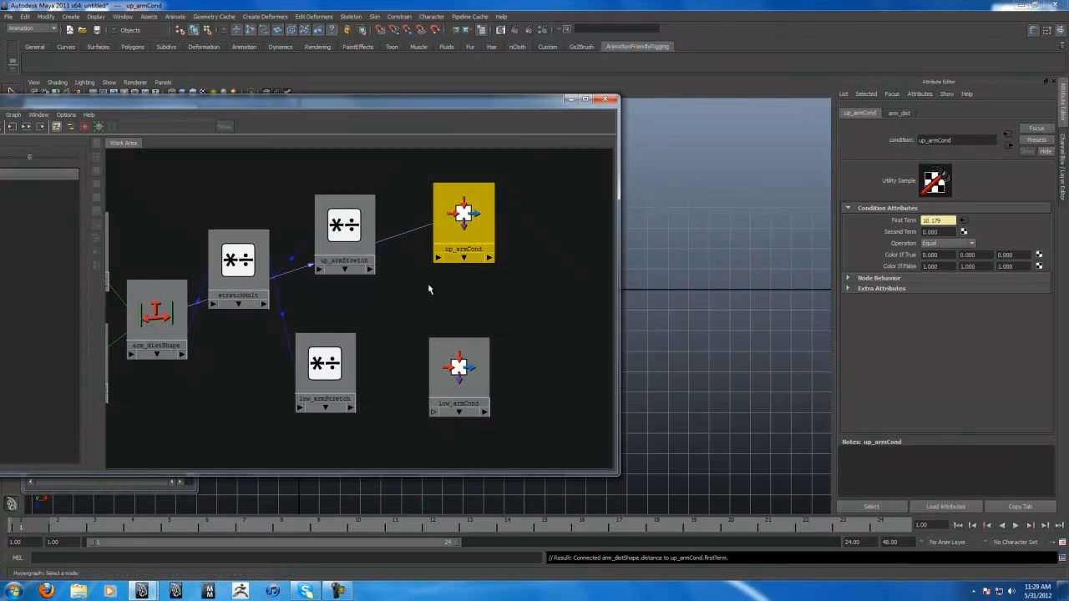
# Copy the first Input 2 value of stretchMult, 10.219, into the Second Term of up_armCond.
pyautogui.click(242, 283)
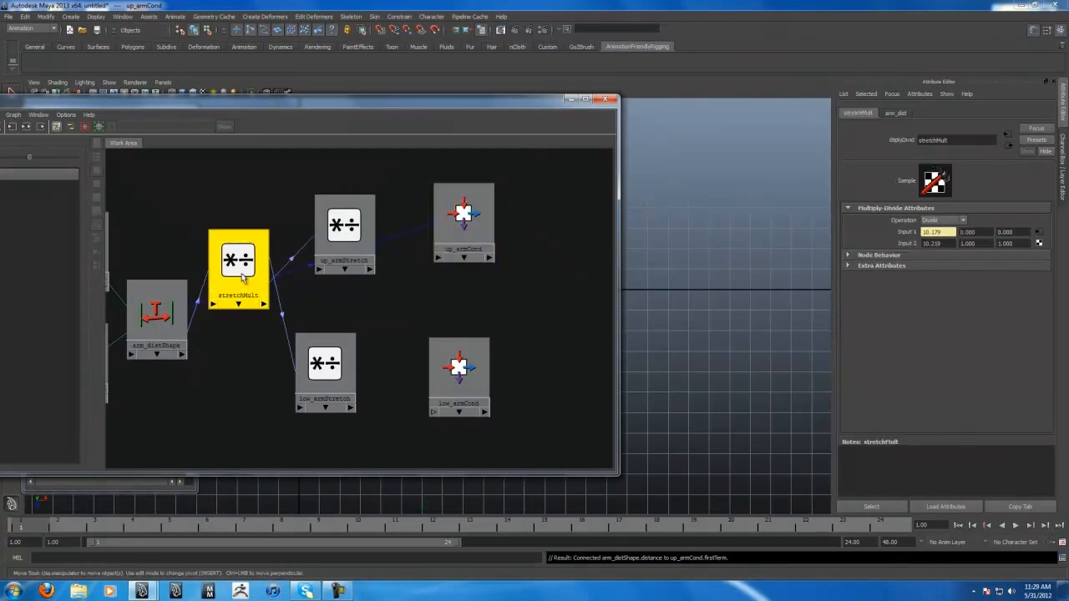
pyautogui.click(944, 244)
pyautogui.hotkey('ctrl', 'c')
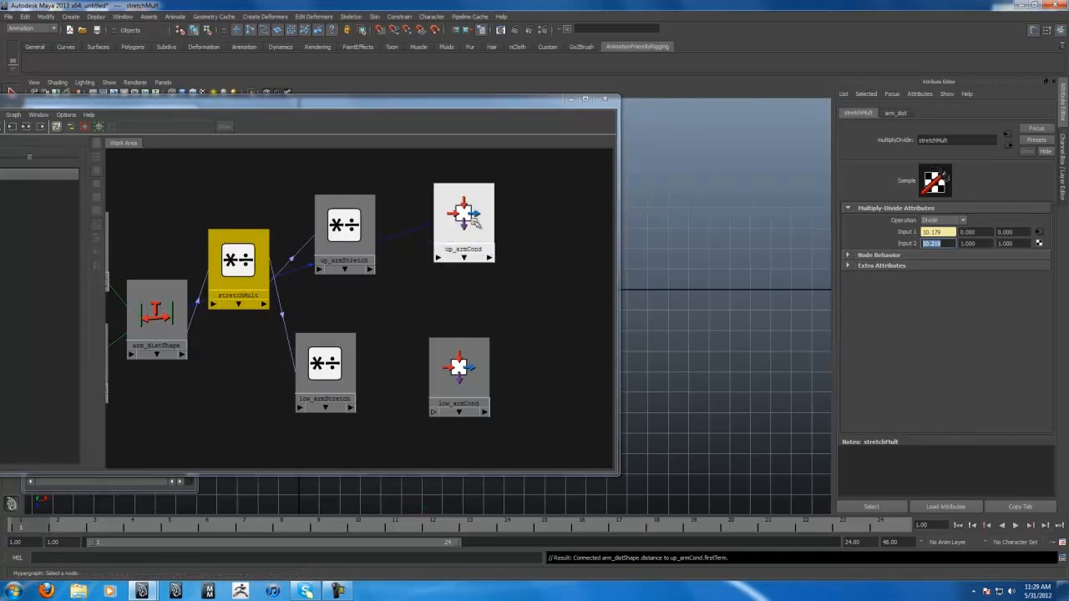
pyautogui.click(463, 214)
pyautogui.moveTo(945, 233); pyautogui.dragTo(759, 274)
pyautogui.hotkey('ctrl', 'v')
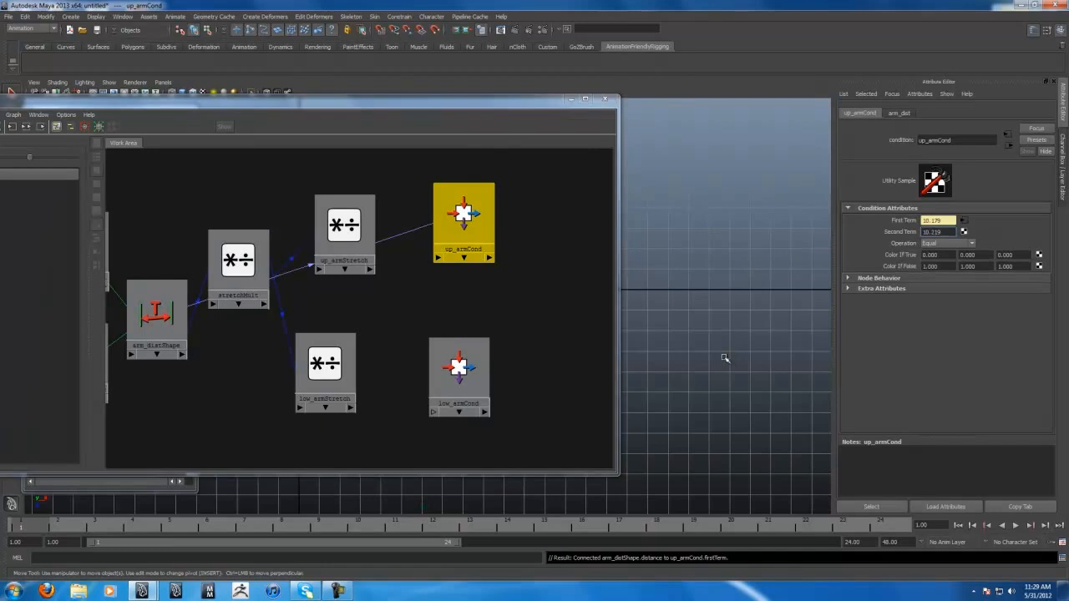
# Set the comparison operation of up_armCond to Greater Than.
pyautogui.moveTo(523, 108); pyautogui.dragTo(292, 151)
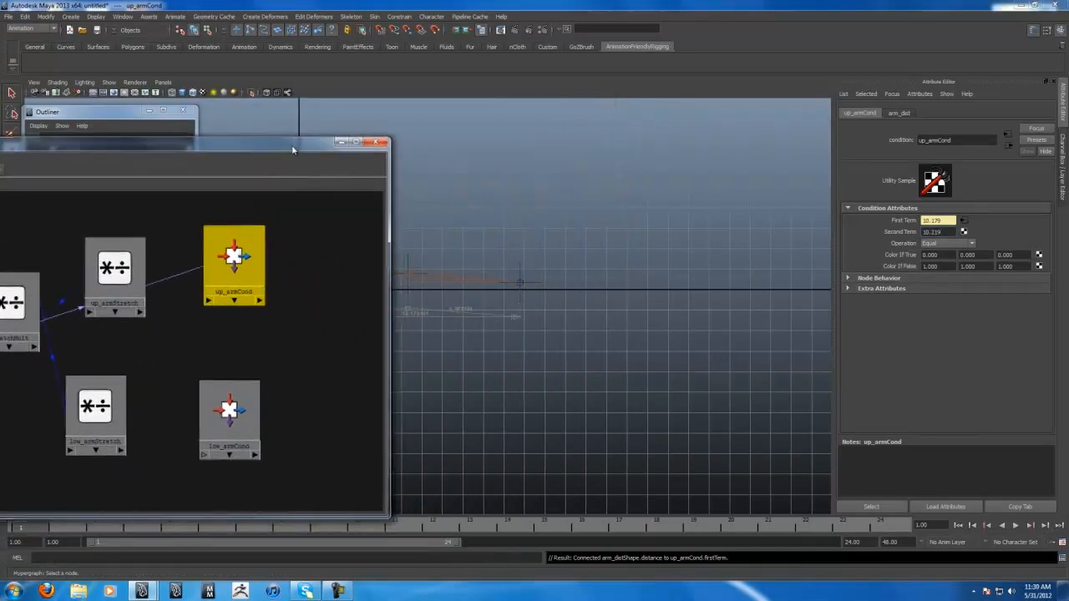
pyautogui.click(931, 221)
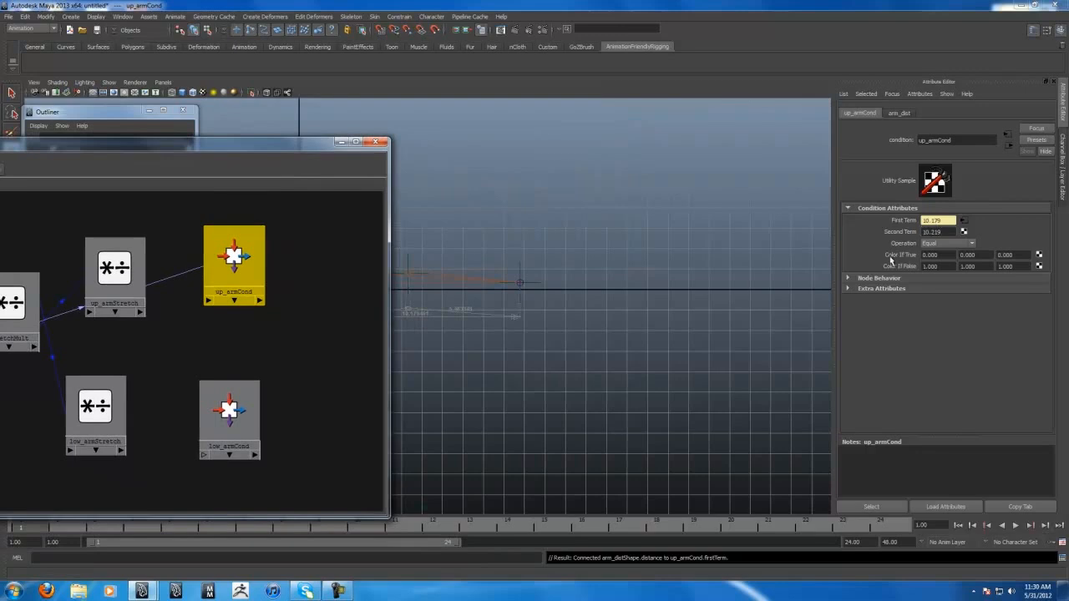
pyautogui.click(945, 243)
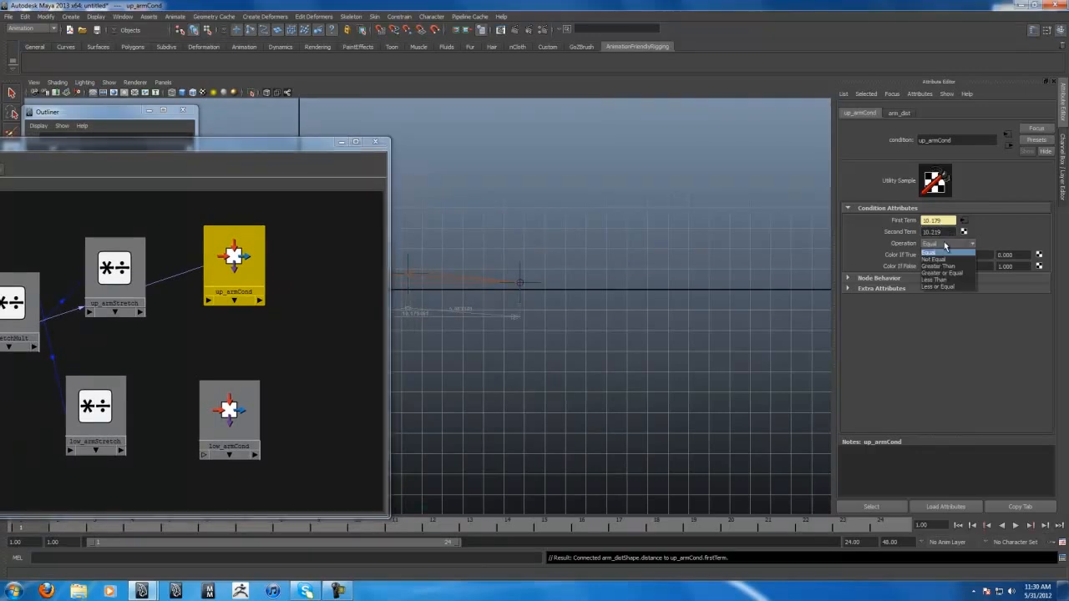
pyautogui.click(953, 266)
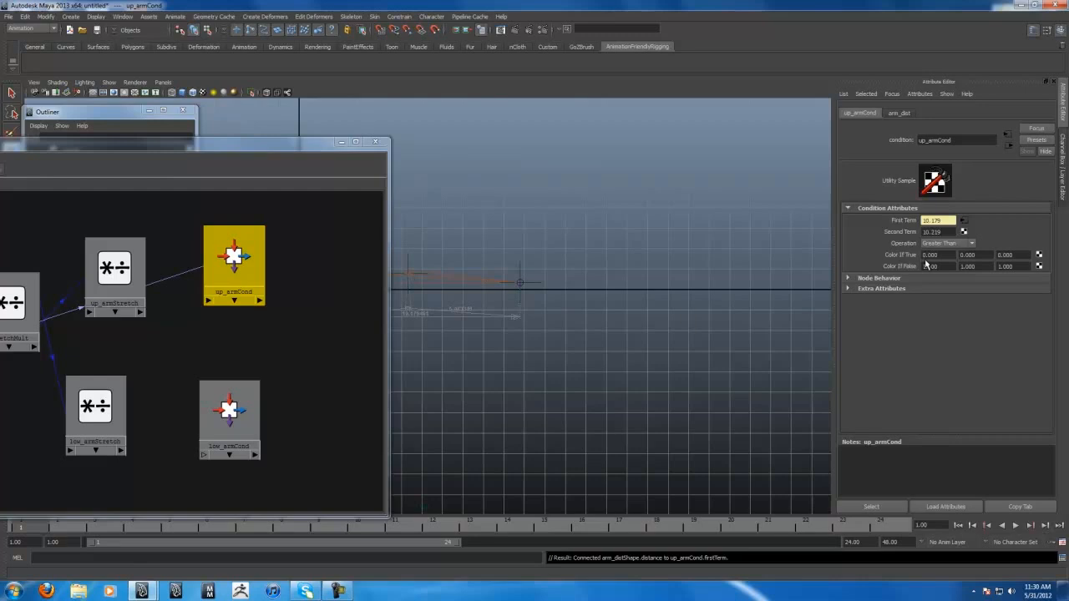
# Connect the outputX of up_armStretch to the colorIfTrueR input of up_armCond.
pyautogui.click(139, 313)
pyautogui.moveTo(193, 326)
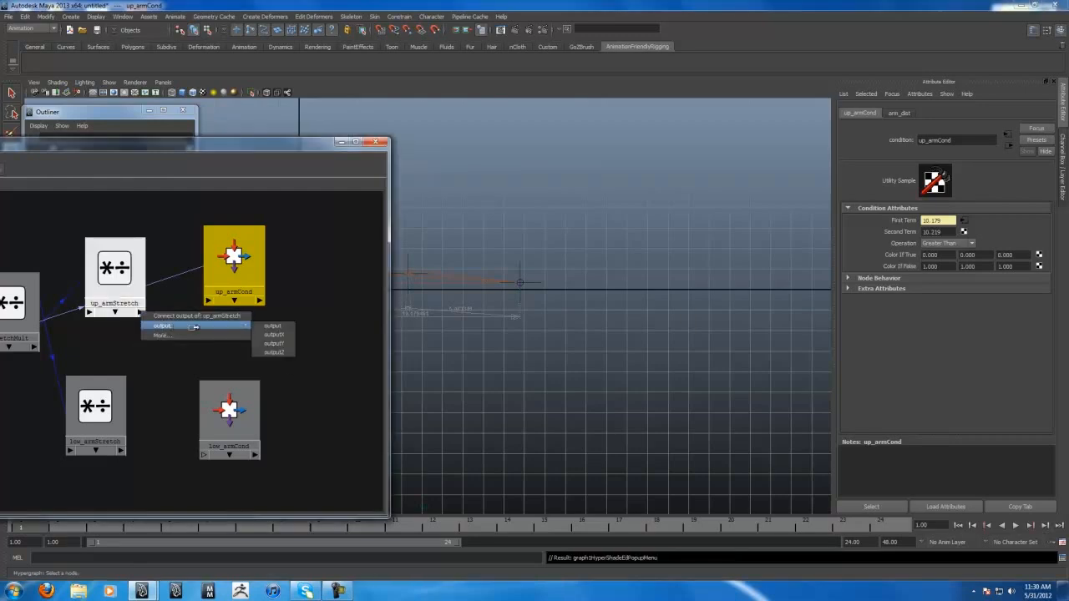
pyautogui.click(274, 334)
pyautogui.click(206, 300)
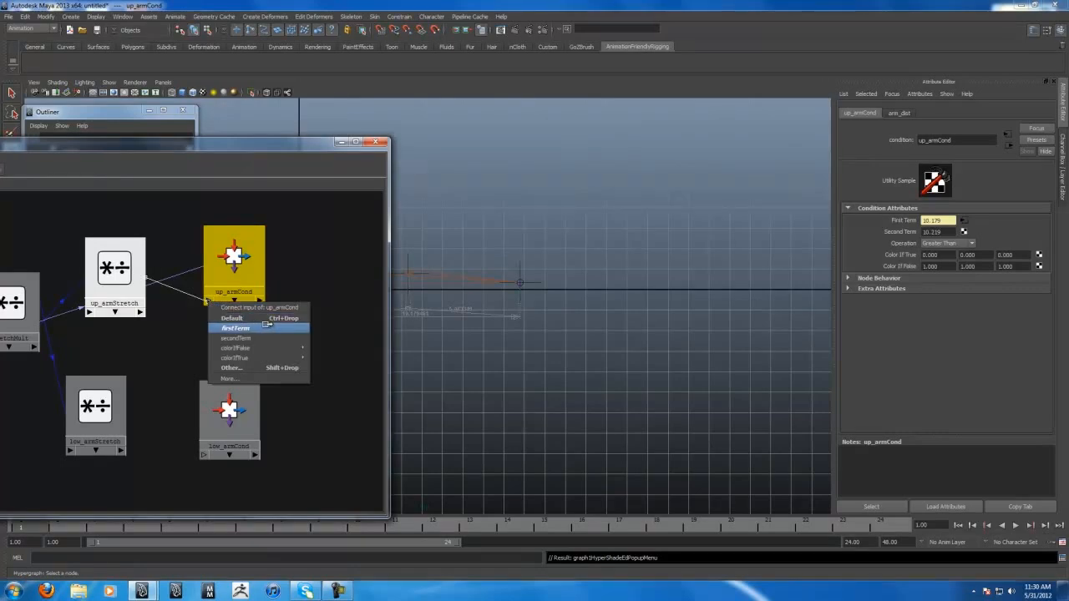
pyautogui.moveTo(273, 346)
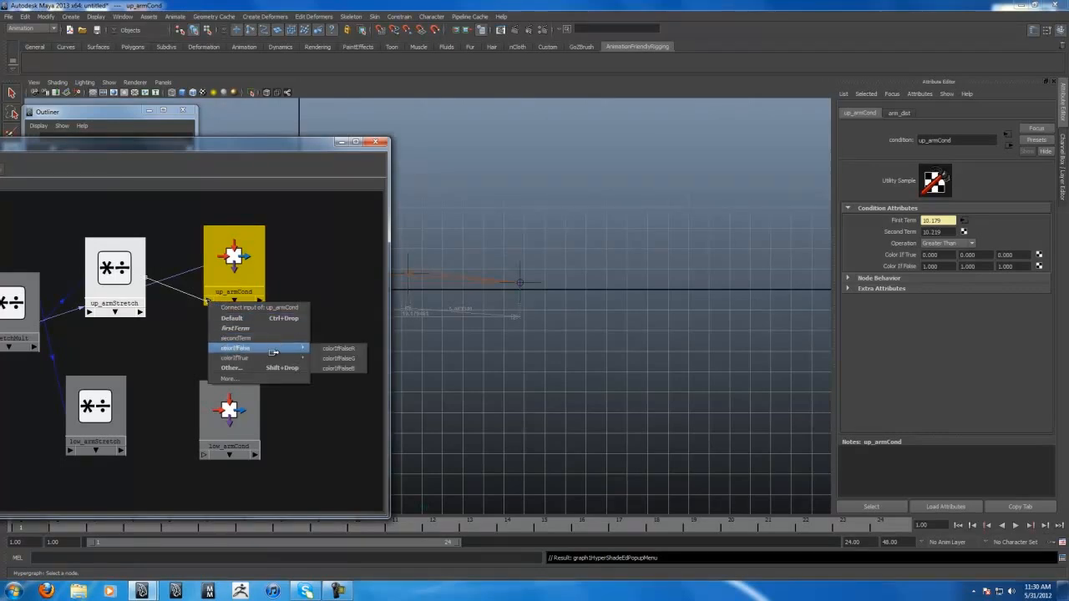
pyautogui.click(326, 358)
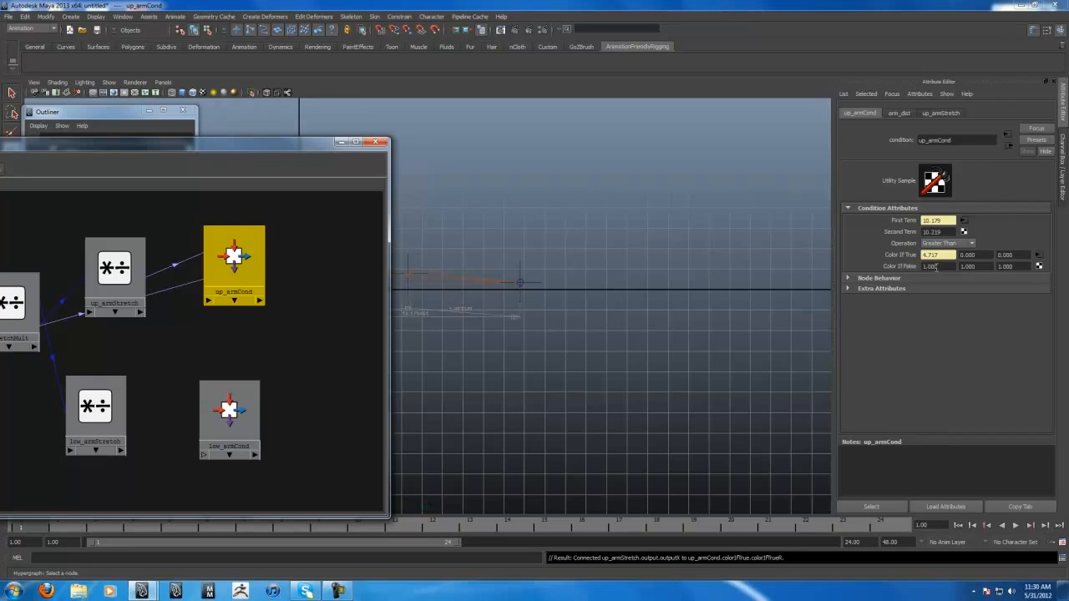
# Copy the Translate X value of elbow_jt, 4.735, into the first Color If False value of up_armCond.
pyautogui.keyDown('alt'); pyautogui.moveTo(525, 357); pyautogui.dragTo(638, 367, button='middle'); pyautogui.keyUp('alt')
pyautogui.scroll(2, 643, 351)
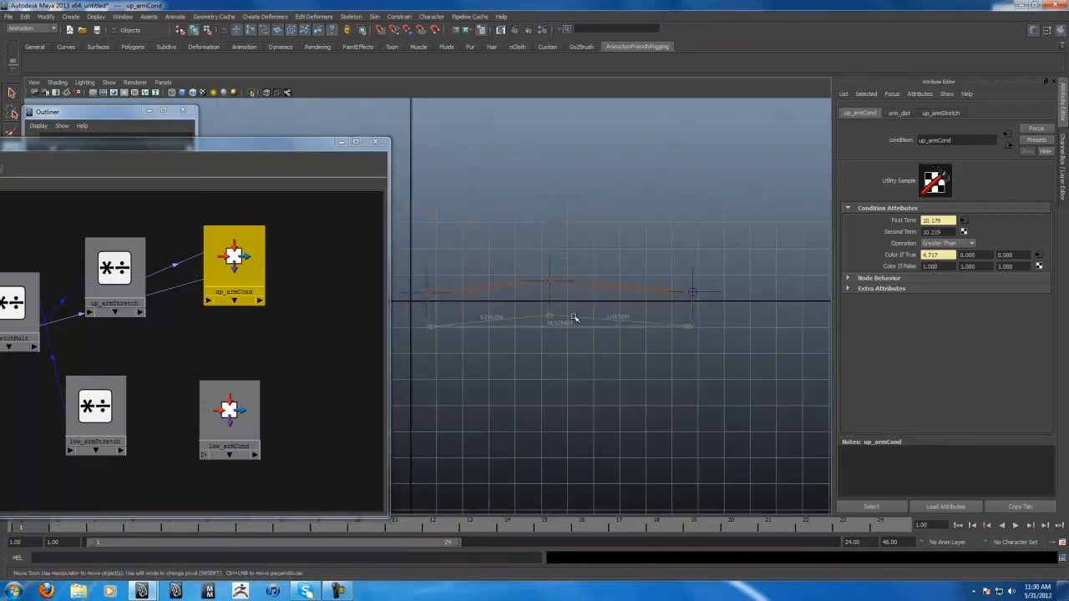
pyautogui.click(515, 285)
pyautogui.press('Down')
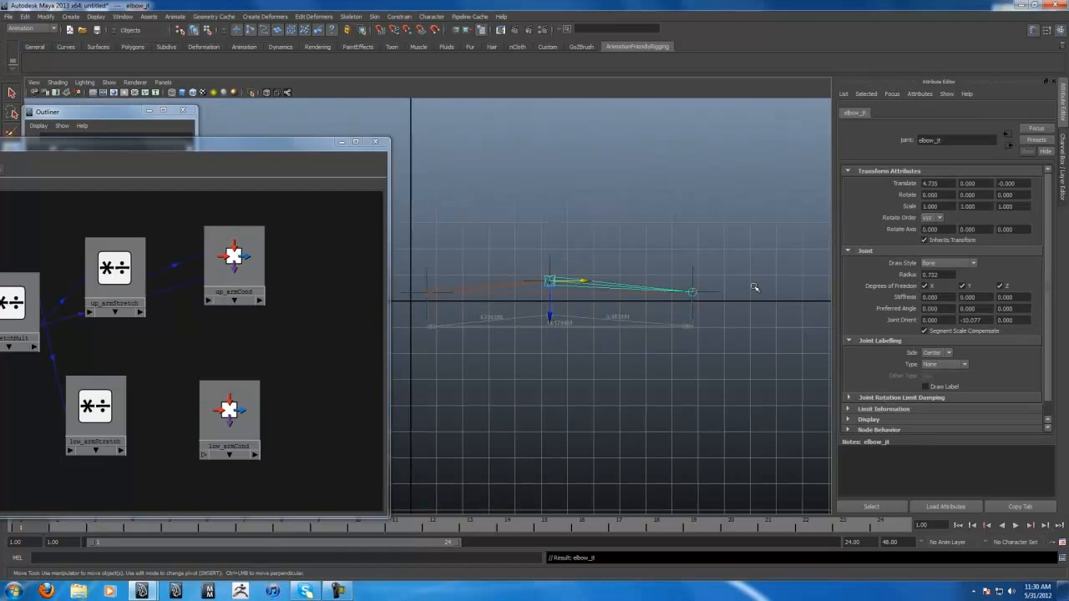
pyautogui.doubleClick(931, 184)
pyautogui.click(234, 259)
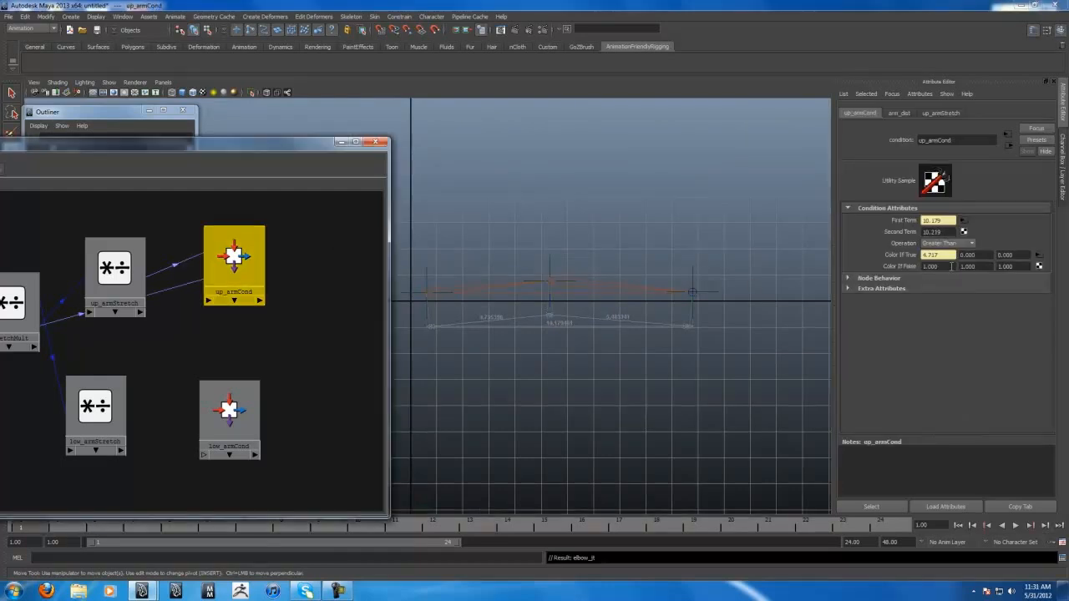
pyautogui.doubleClick(951, 266)
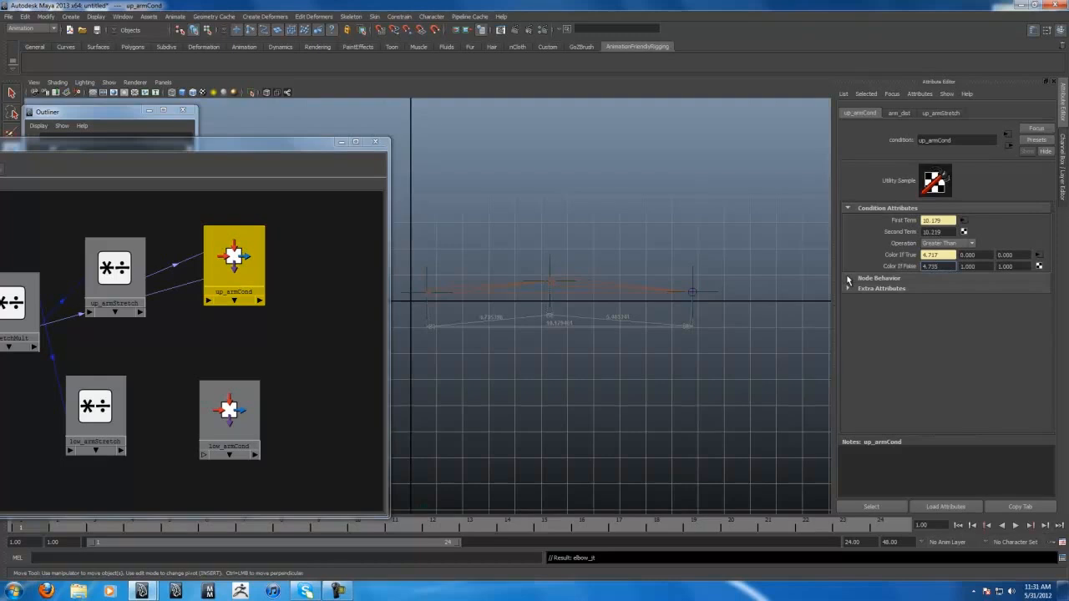
# Connect the distance output of arm_distShape to the firstTerm input of low_armCond.
pyautogui.moveTo(289, 149); pyautogui.dragTo(308, 117)
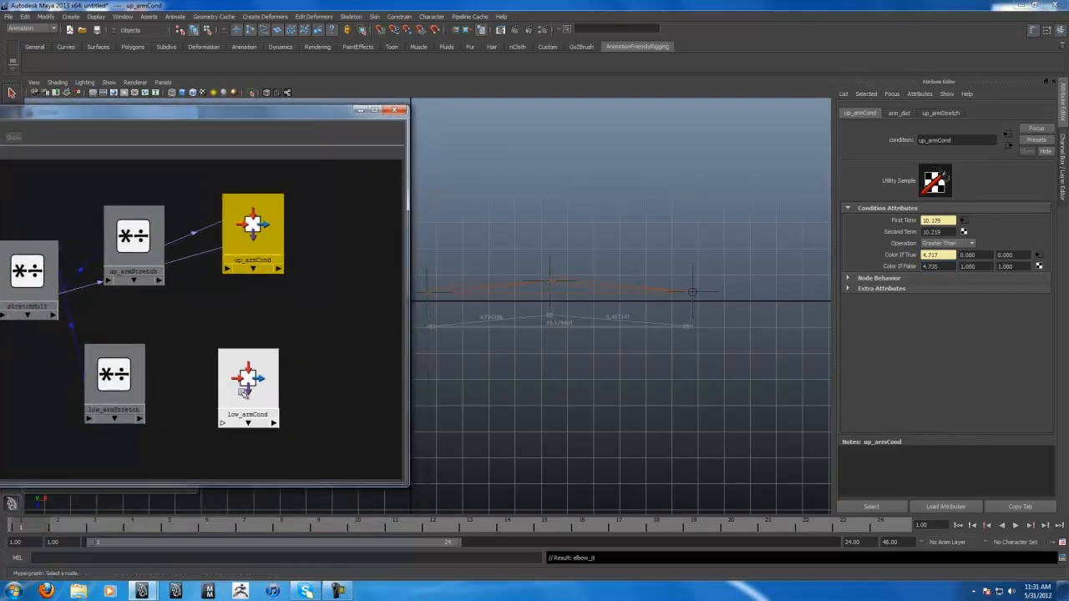
pyautogui.click(242, 389)
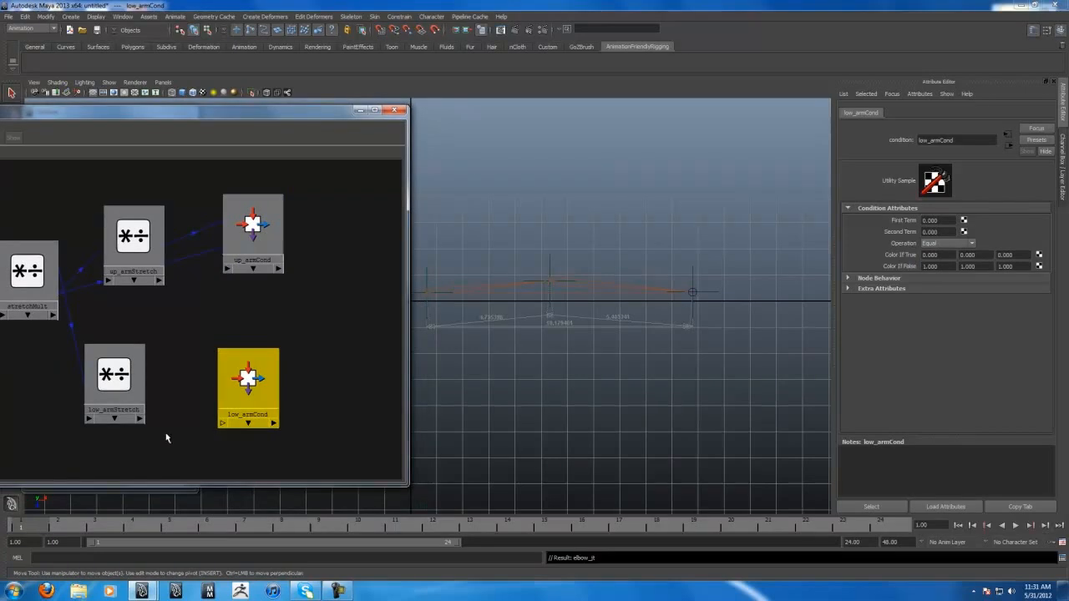
pyautogui.keyDown('alt'); pyautogui.moveTo(224, 303); pyautogui.dragTo(313, 305, button='middle'); pyautogui.keyUp('alt')
pyautogui.click(60, 366)
pyautogui.click(60, 366)
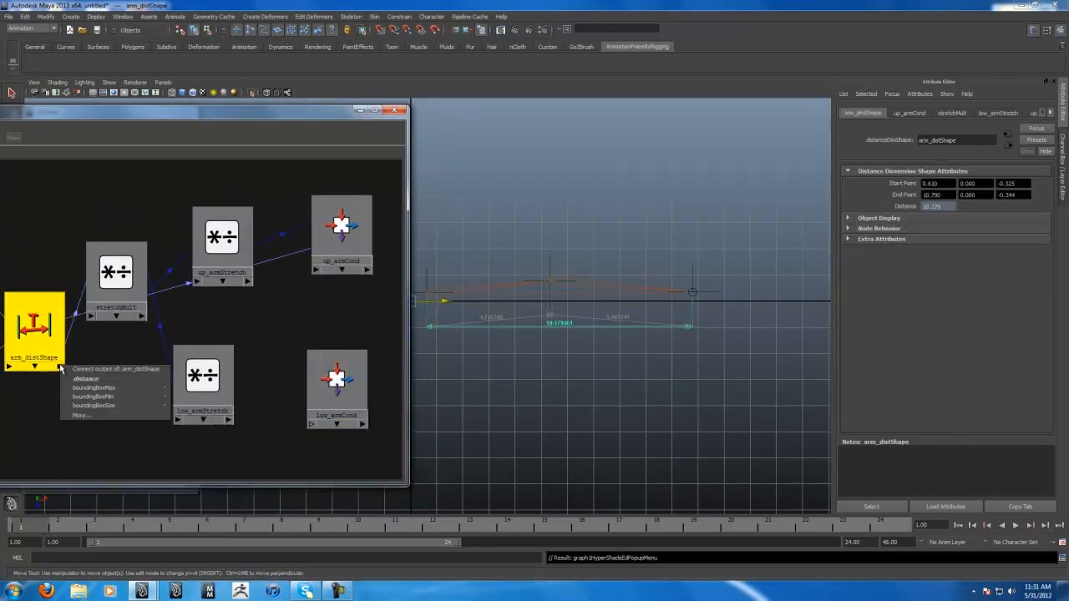
pyautogui.click(81, 378)
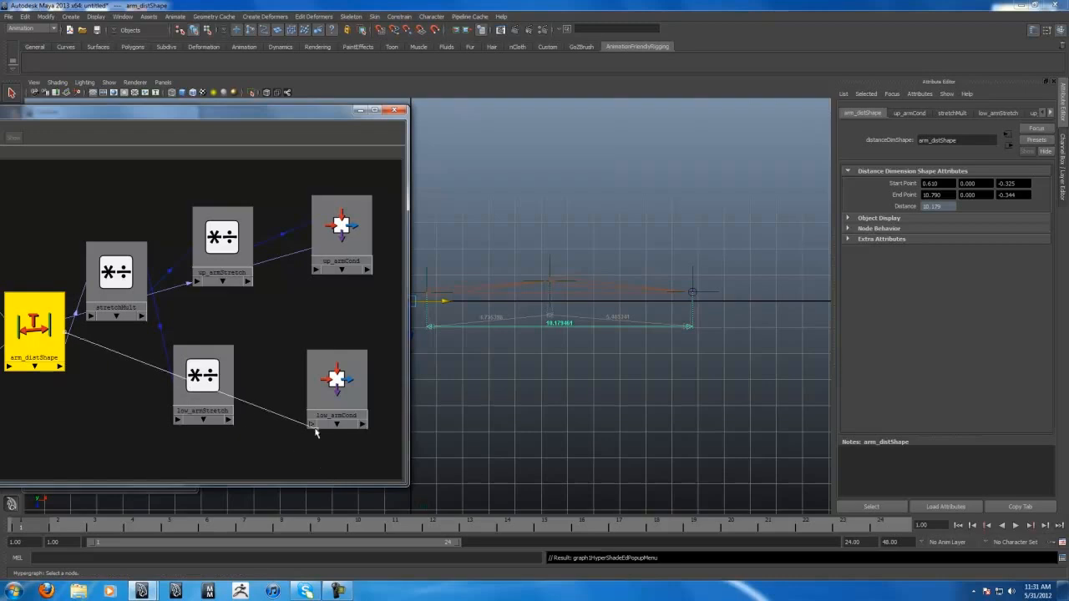
pyautogui.click(311, 425)
pyautogui.click(336, 451)
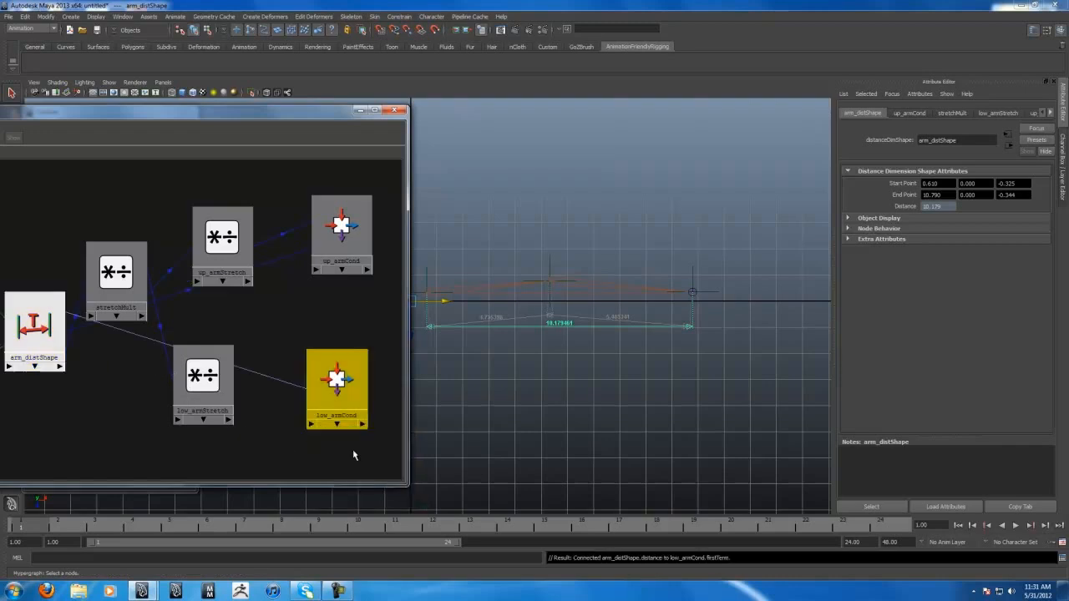
# Set low_armCond's Second Term to stretchMult's first Input 2 value, 10.219, and its operation to Greater Than.
pyautogui.click(116, 276)
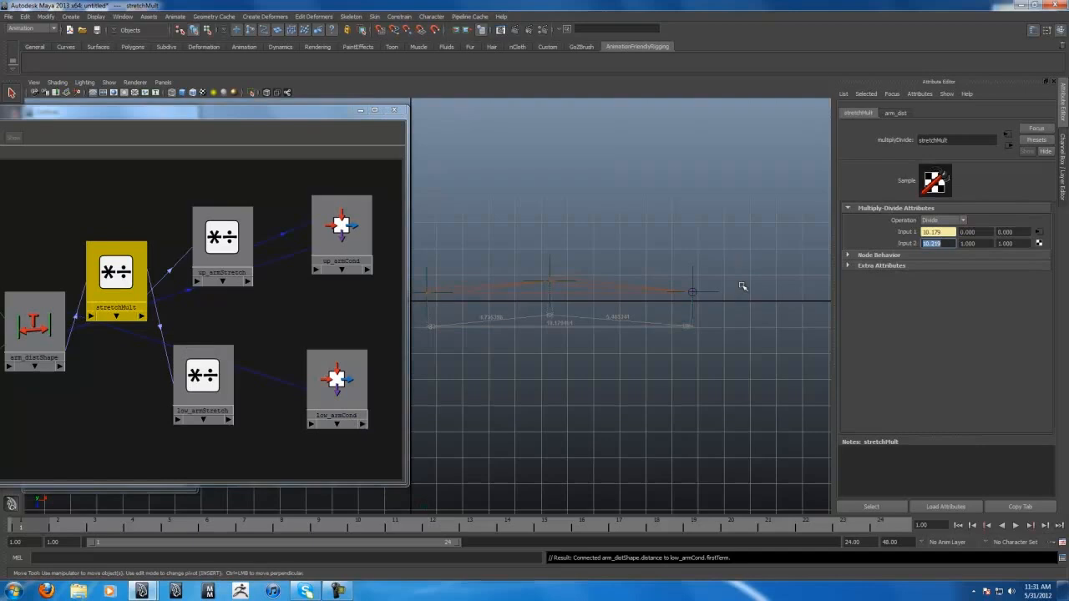
pyautogui.click(368, 415)
pyautogui.moveTo(949, 233); pyautogui.dragTo(792, 243)
pyautogui.write('10.219')
pyautogui.click(940, 243)
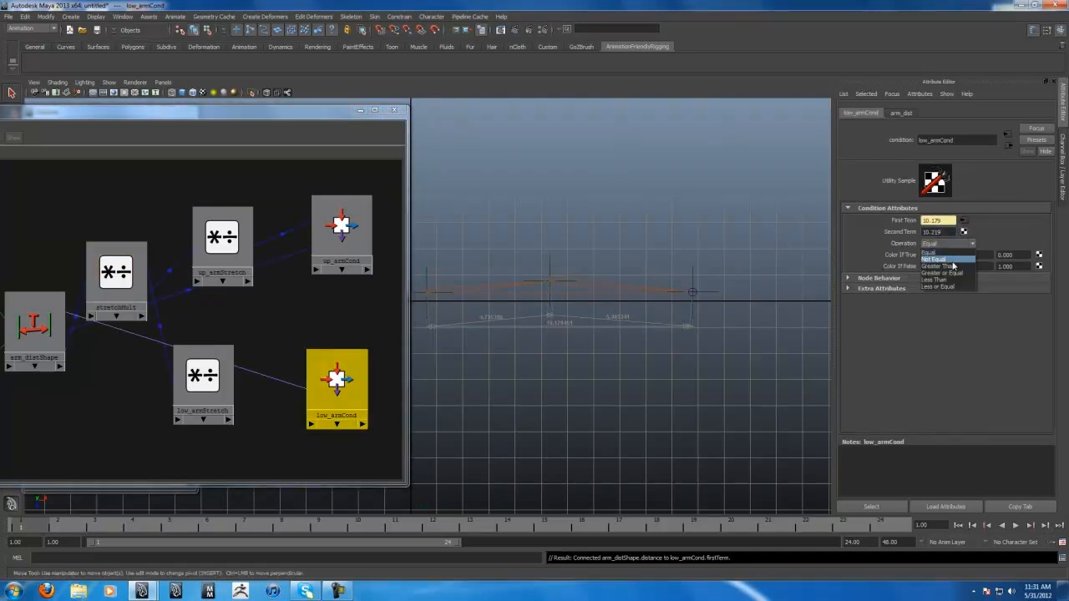
pyautogui.click(952, 265)
# Connect the outputX of low_armStretch to the colorIfTrueR input of low_armCond.
pyautogui.click(229, 420)
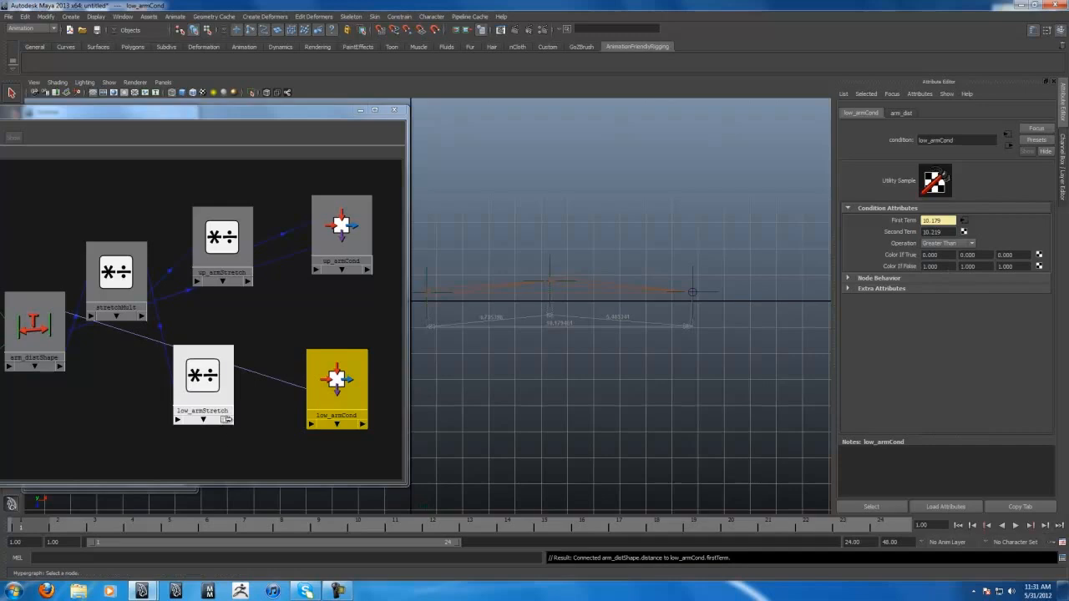
pyautogui.moveTo(294, 435)
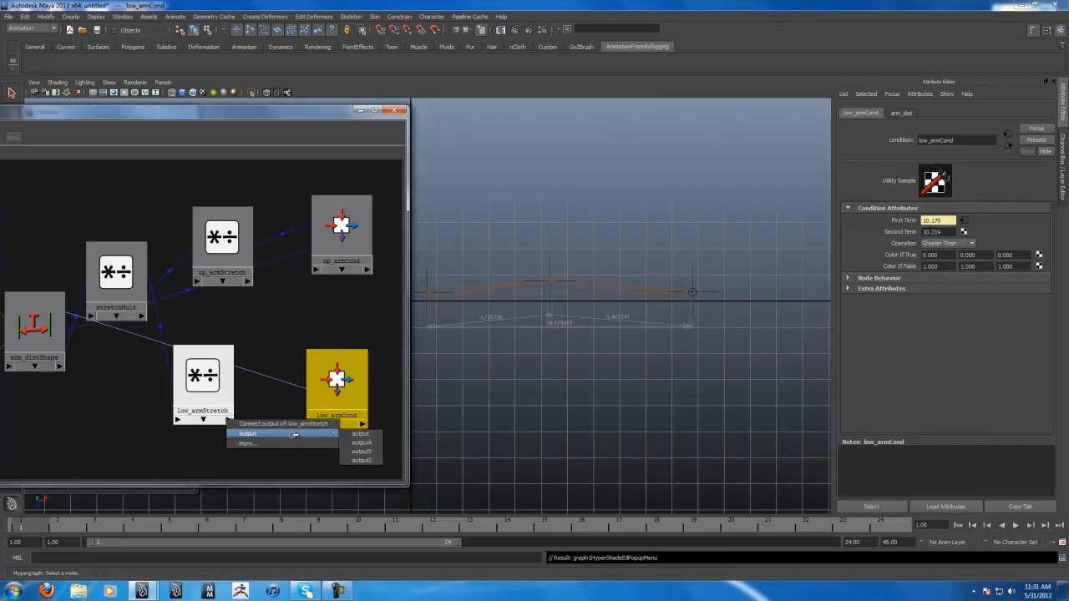
pyautogui.click(360, 434)
pyautogui.click(308, 423)
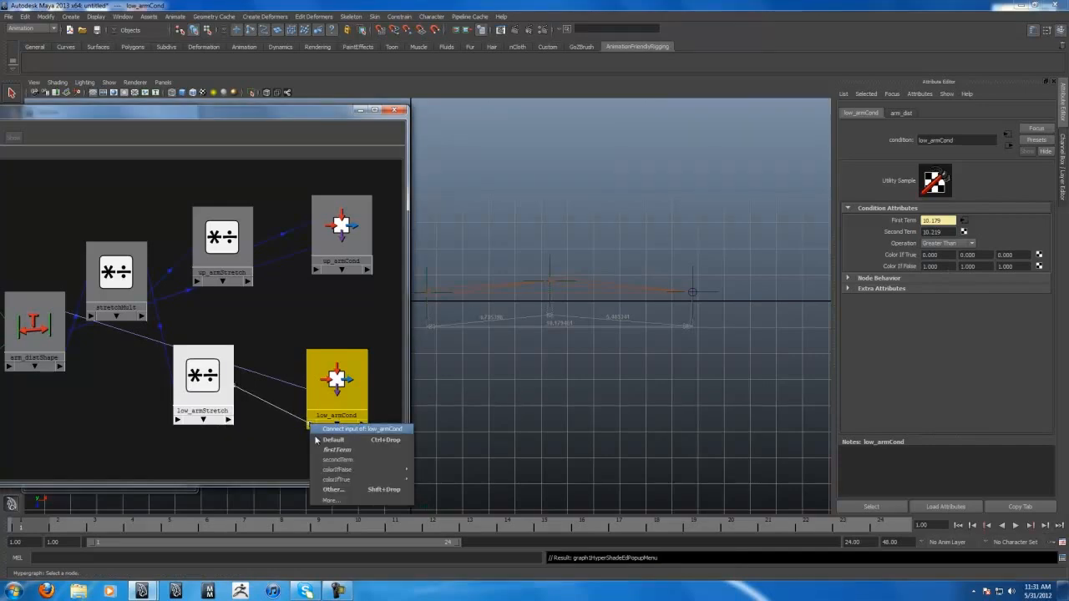
pyautogui.moveTo(337, 479)
pyautogui.click(441, 478)
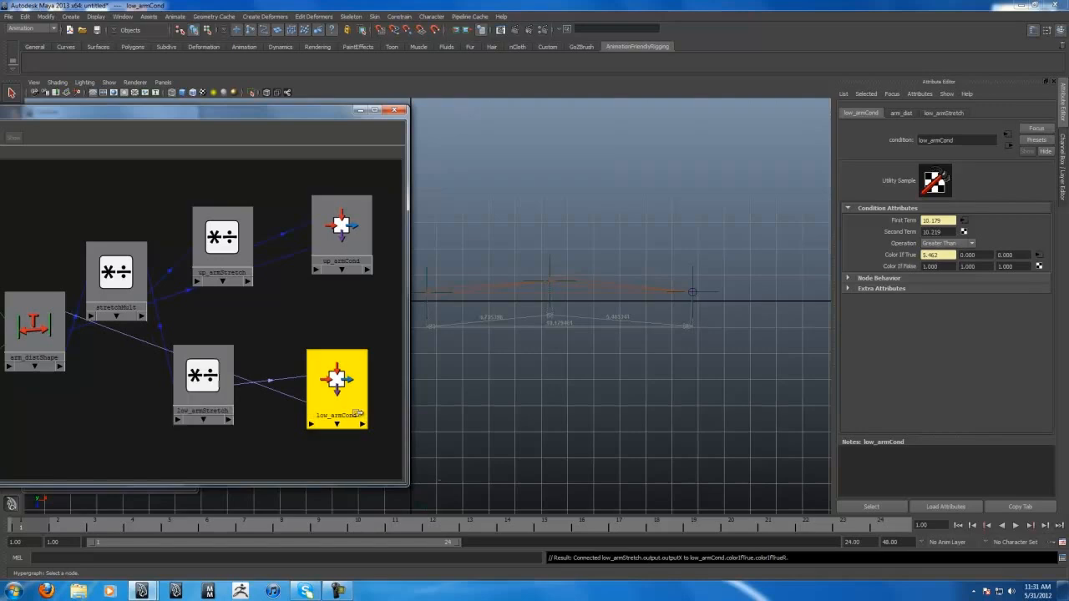
# Copy the Translate X value of hand_jt, 5.483, into the first Color If False value of low_armCond.
pyautogui.click(650, 292)
pyautogui.press('Down')
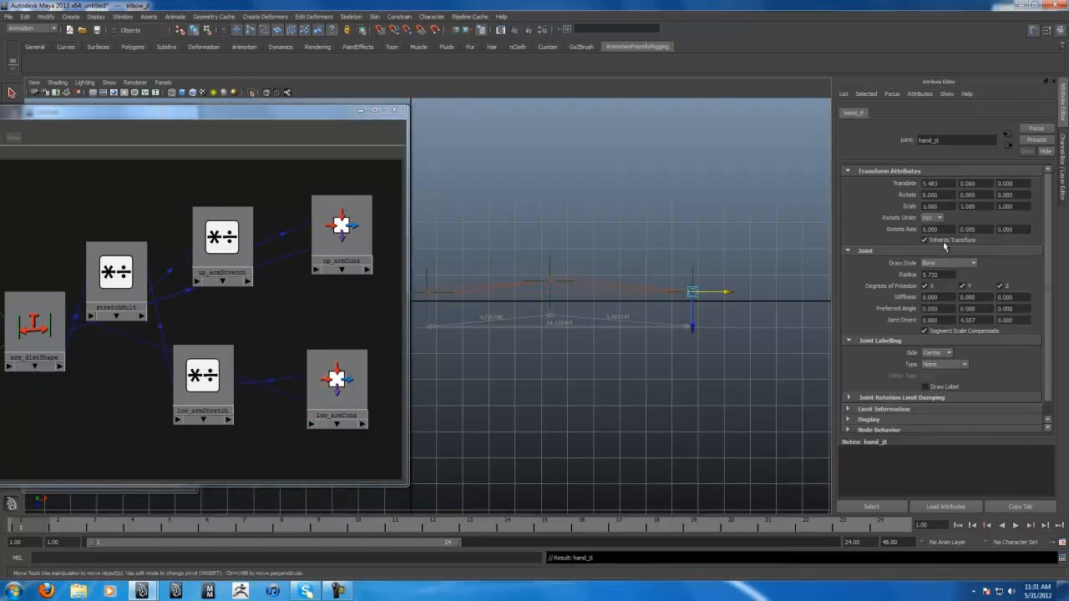
pyautogui.click(309, 418)
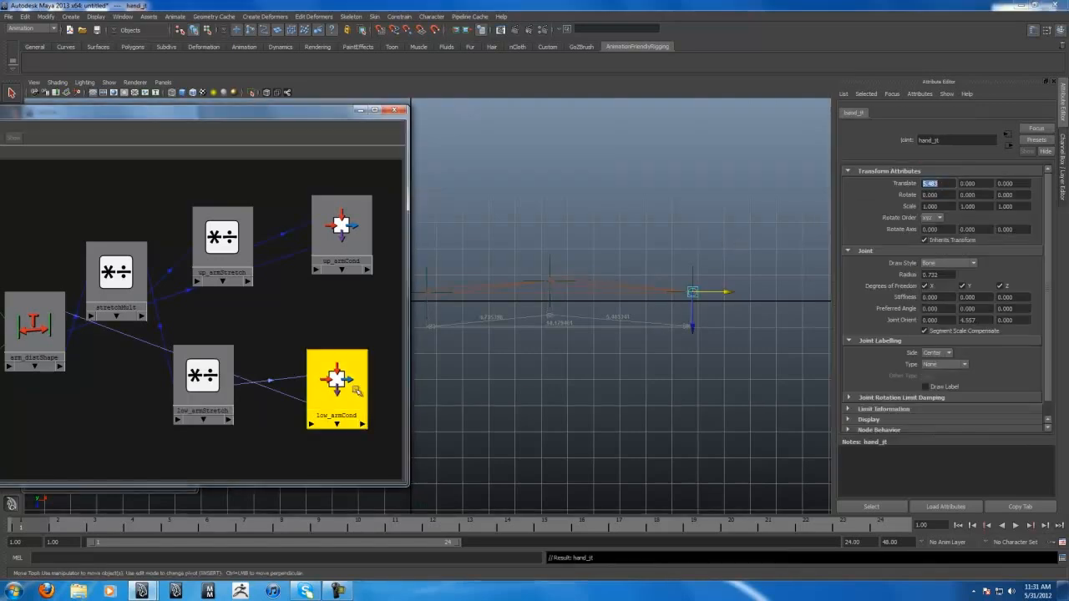
pyautogui.moveTo(952, 267); pyautogui.dragTo(832, 295)
pyautogui.write('5.483')
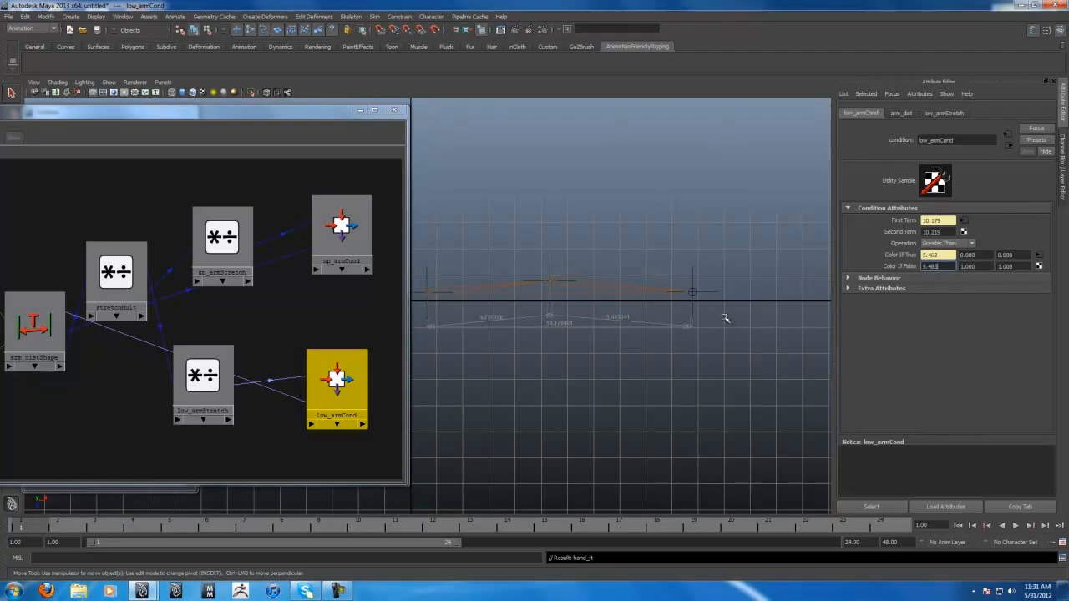
pyautogui.keyDown('alt'); pyautogui.moveTo(669, 365); pyautogui.dragTo(633, 367, button='right'); pyautogui.keyUp('alt')
pyautogui.press('w')
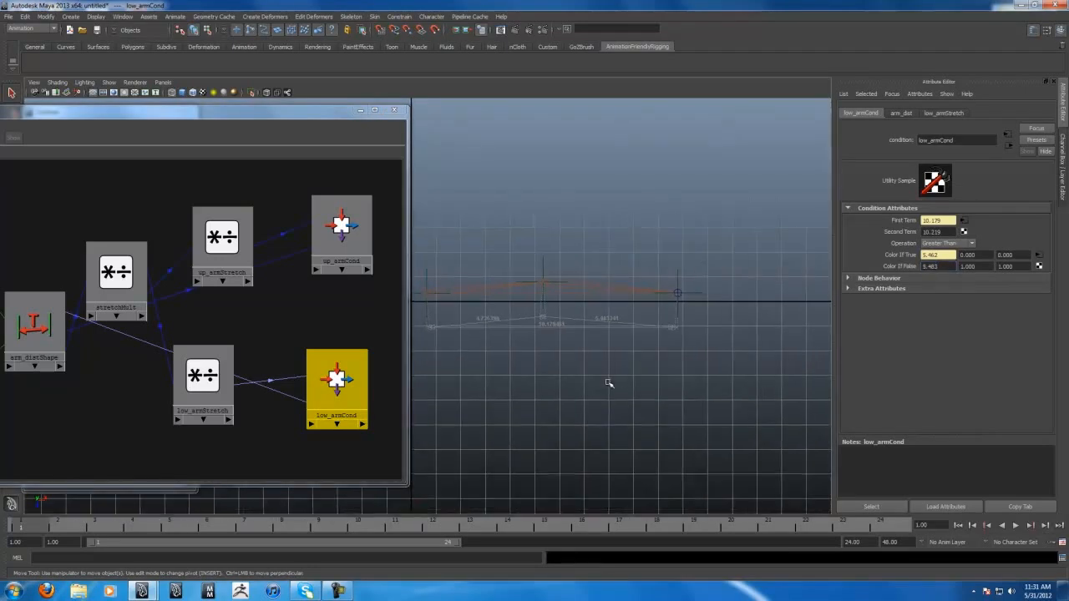
pyautogui.keyDown('alt'); pyautogui.moveTo(567, 391); pyautogui.dragTo(576, 385, button='middle'); pyautogui.keyUp('alt')
pyautogui.click(407, 299)
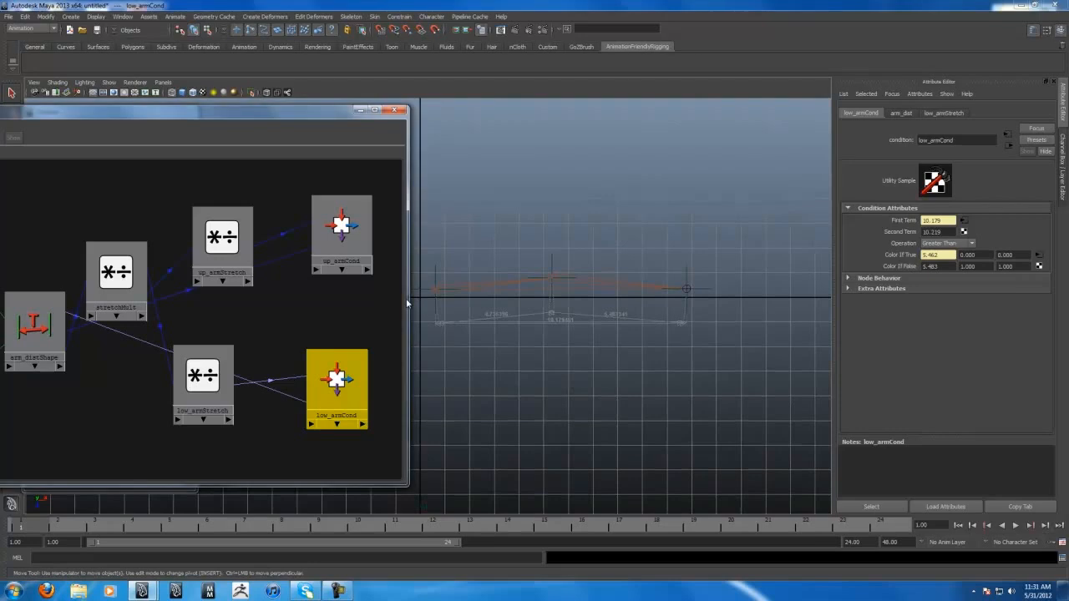
# Add elbow_jt and hand_jt to the Hypershade graph and place them beside up_armCond and low_armCond respectively.
pyautogui.moveTo(406, 298); pyautogui.dragTo(441, 298)
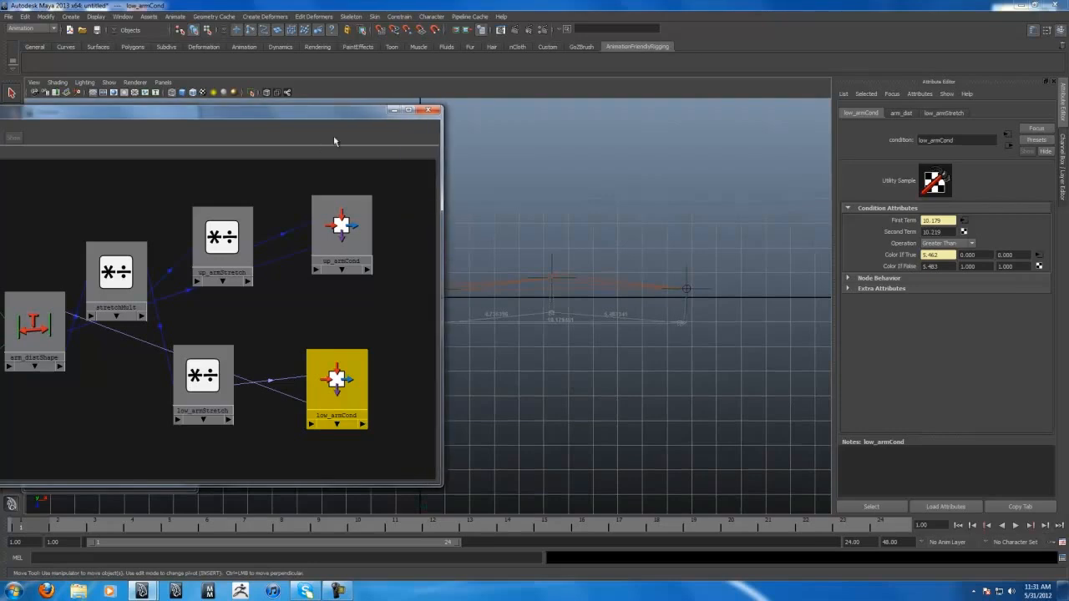
pyautogui.keyDown('alt'); pyautogui.moveTo(382, 330); pyautogui.dragTo(310, 327, button='middle'); pyautogui.keyUp('alt')
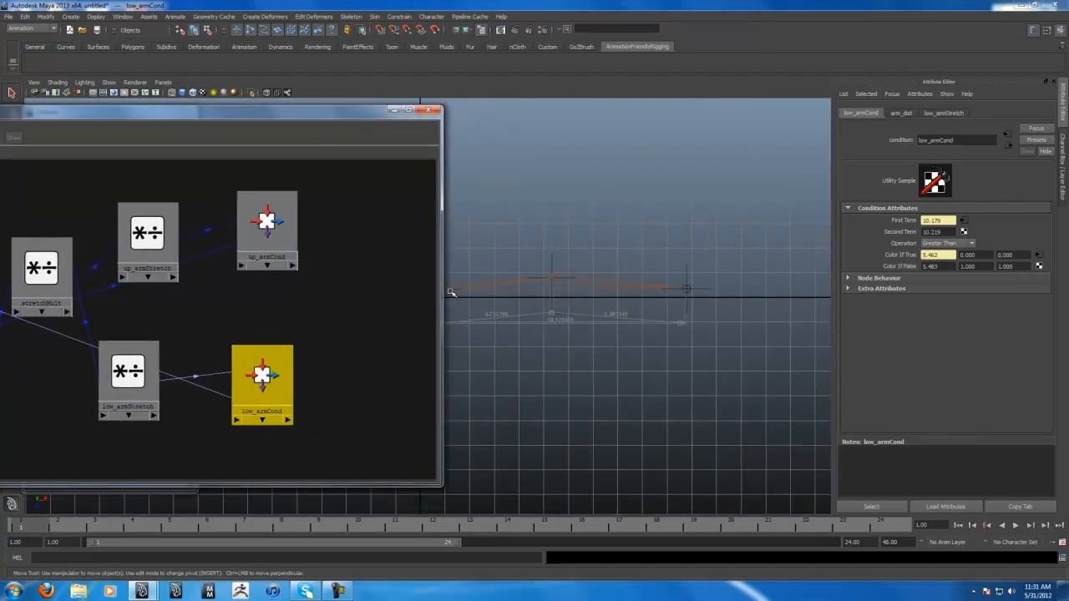
pyautogui.click(576, 289)
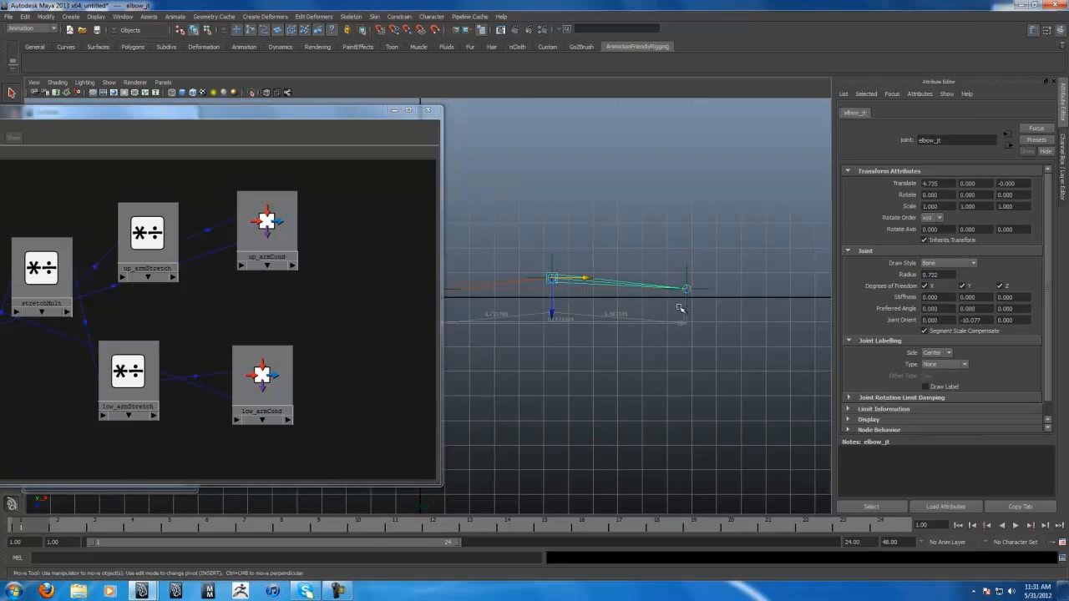
pyautogui.click(583, 284)
pyautogui.moveTo(161, 112); pyautogui.dragTo(332, 94)
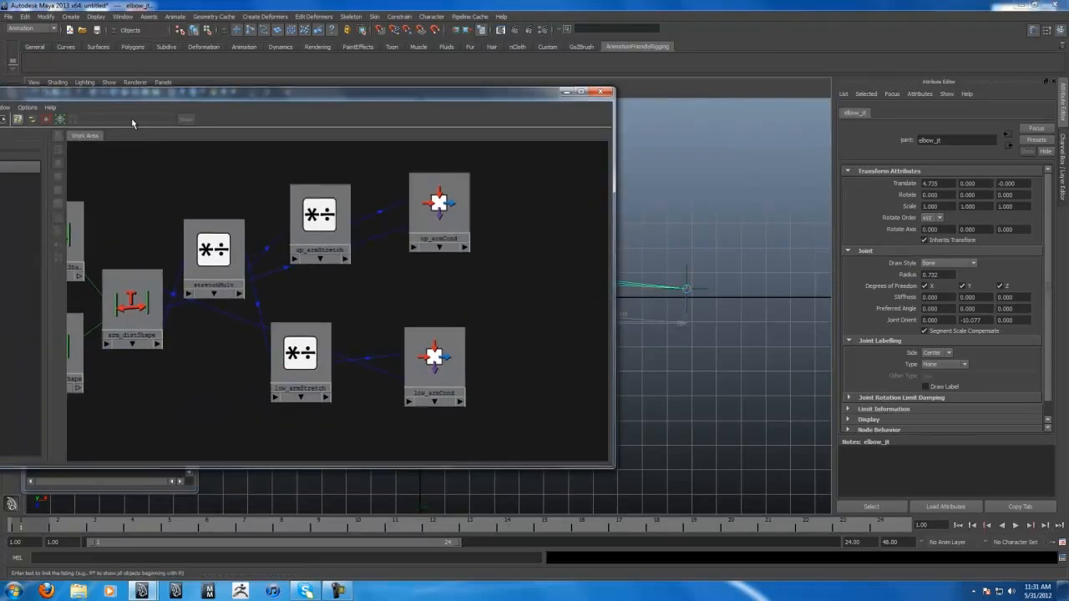
pyautogui.moveTo(41, 95); pyautogui.dragTo(92, 102)
pyautogui.click(78, 114)
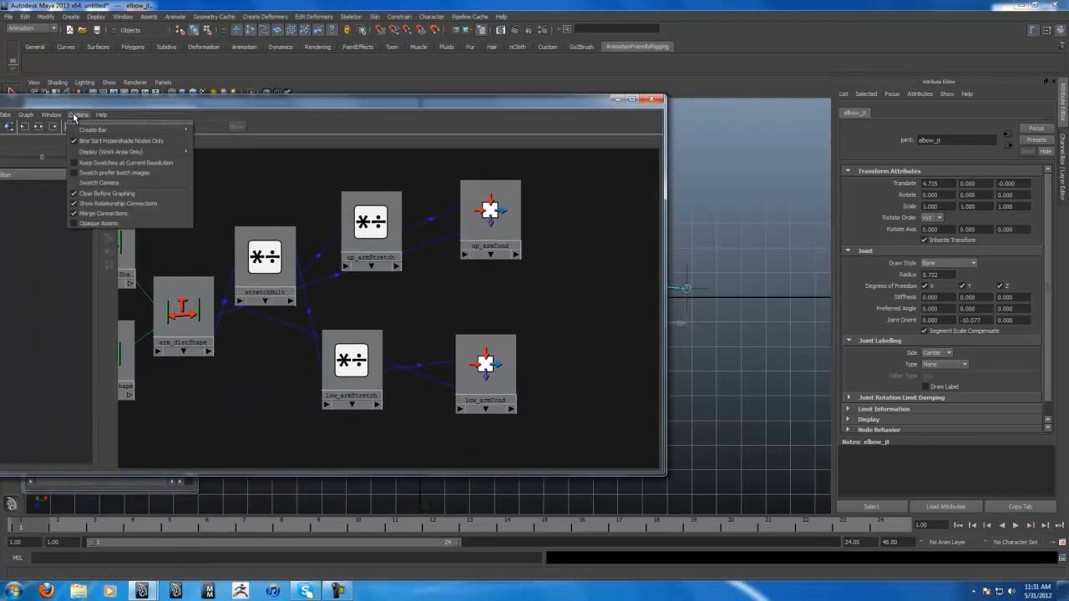
pyautogui.moveTo(49, 116)
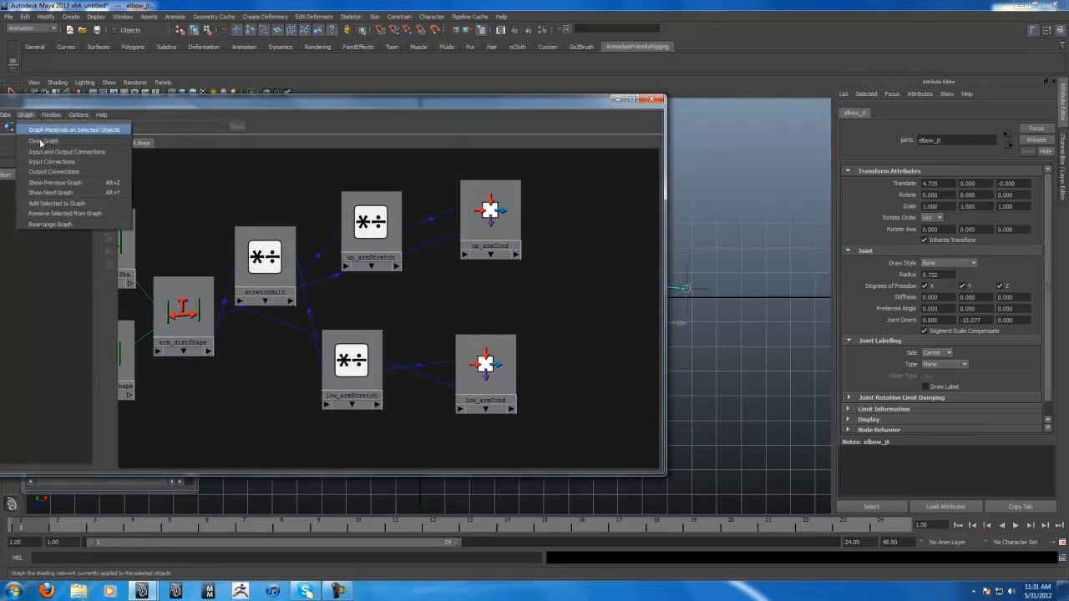
pyautogui.click(70, 207)
pyautogui.moveTo(160, 370); pyautogui.dragTo(589, 315)
pyautogui.click(542, 291)
pyautogui.moveTo(598, 416); pyautogui.dragTo(598, 231)
pyautogui.moveTo(601, 297); pyautogui.dragTo(605, 349)
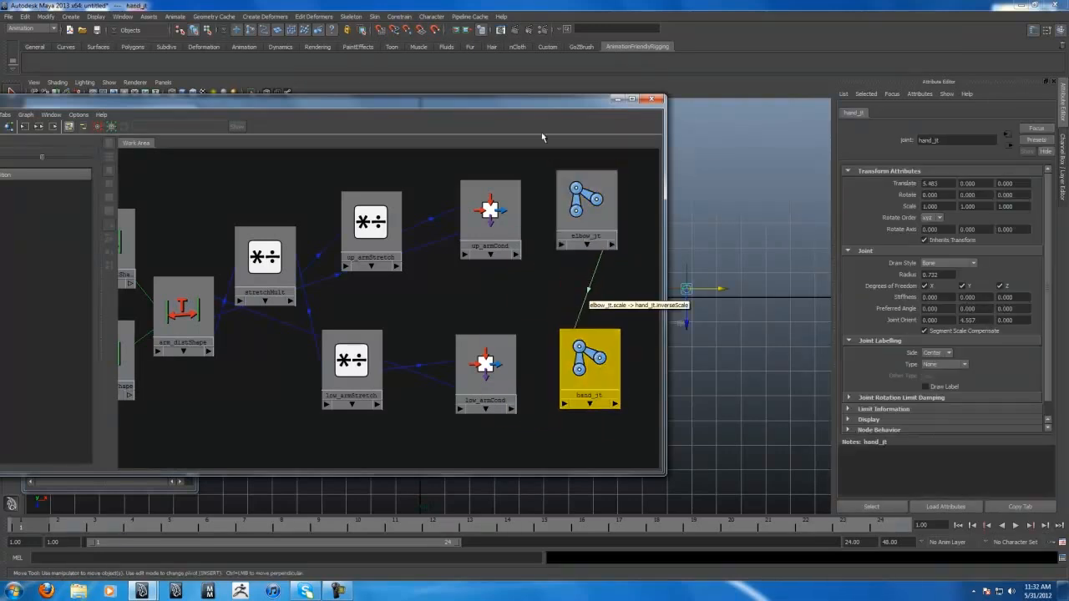
# Connect the outColorR output of up_armCond to the translateX input of elbow_jt.
pyautogui.moveTo(551, 105); pyautogui.dragTo(370, 115)
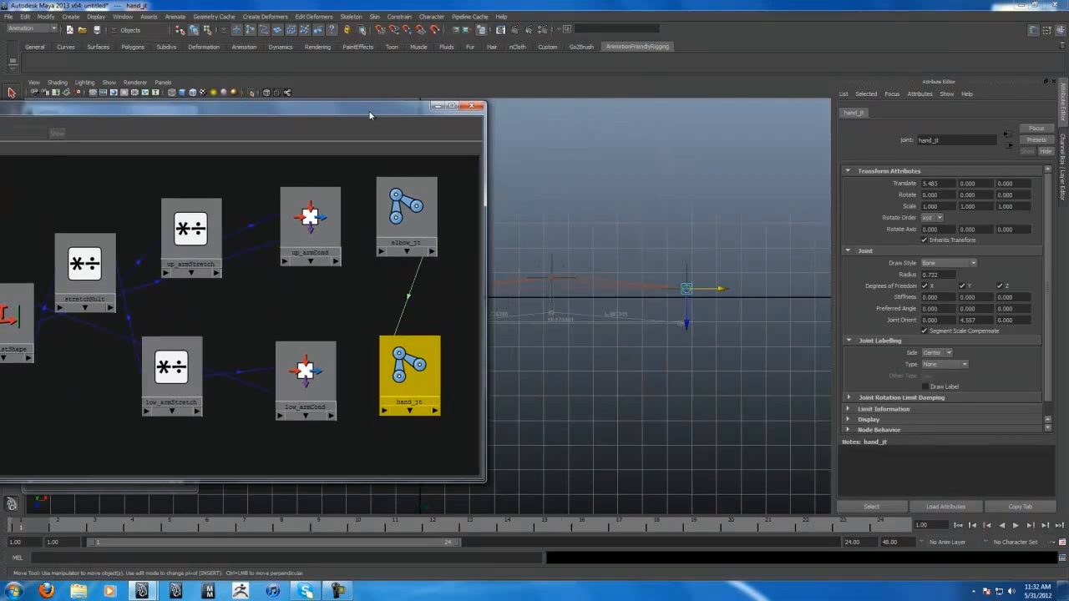
pyautogui.click(335, 261)
pyautogui.moveTo(405, 276)
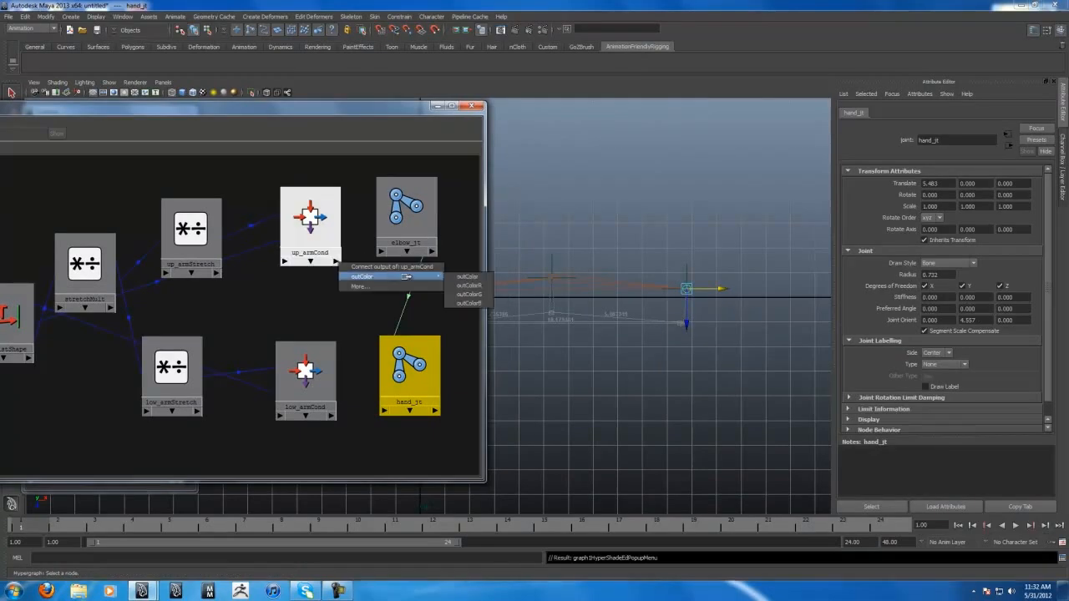
pyautogui.click(464, 284)
pyautogui.click(383, 251)
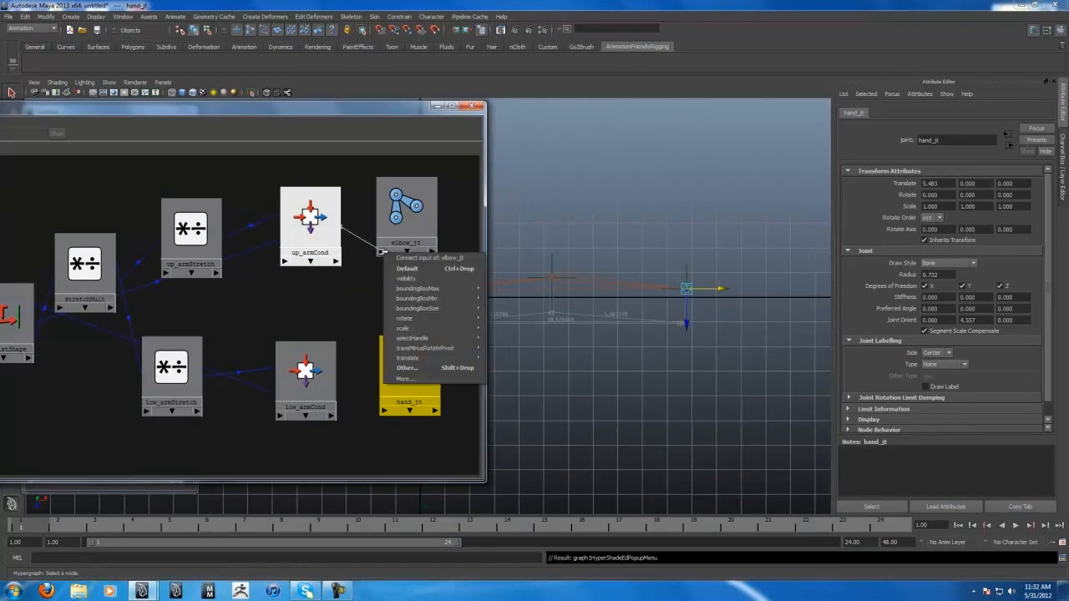
pyautogui.moveTo(446, 300)
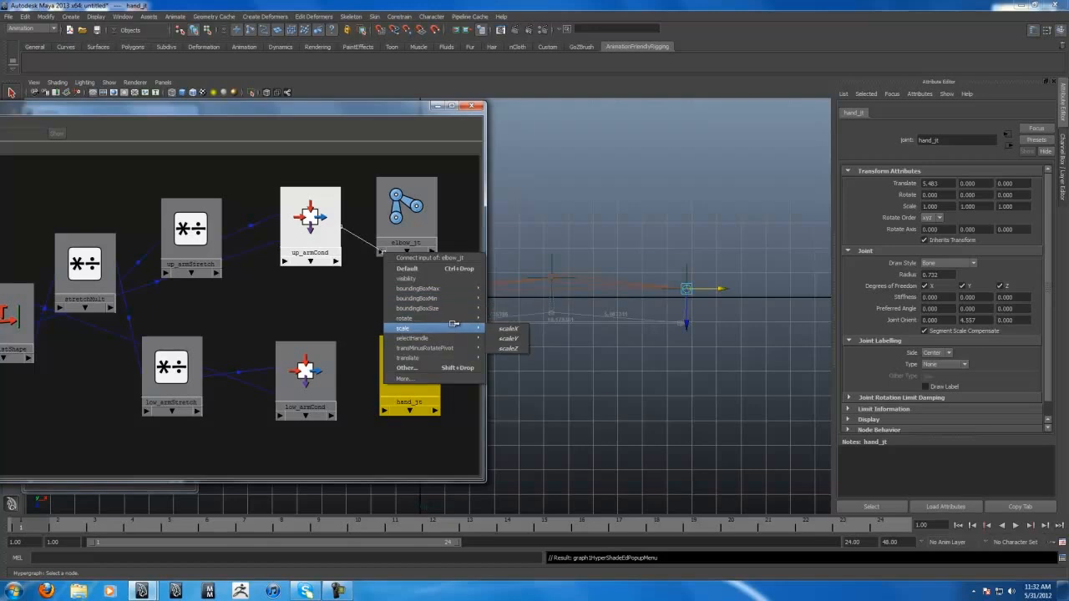
pyautogui.moveTo(466, 358)
pyautogui.click(507, 358)
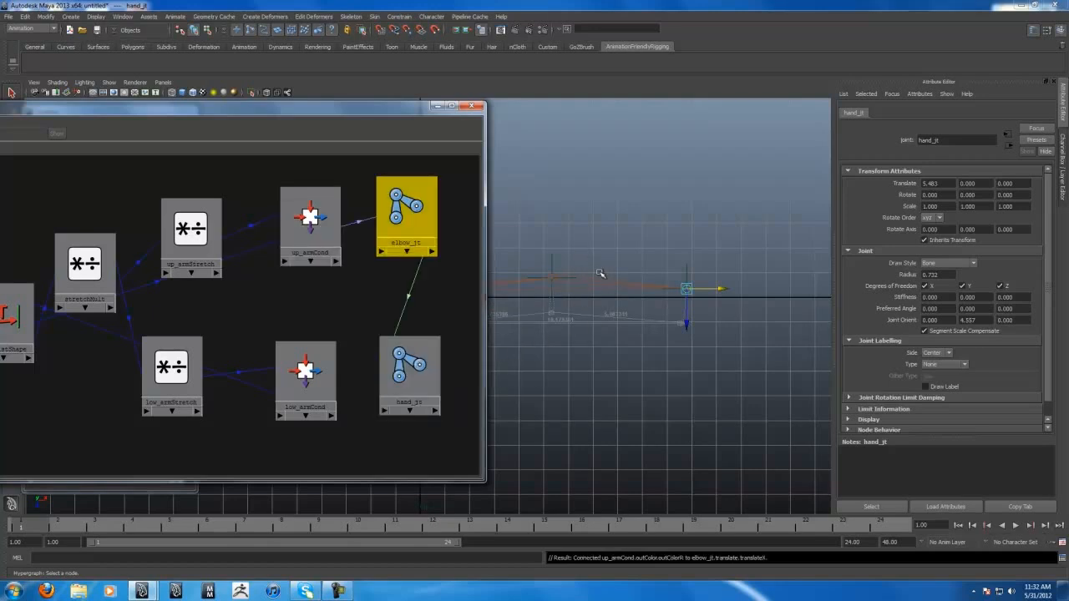
# Connect the outColorR output of low_armCond to the translateX input of hand_jt, and check elbow_jt's attributes.
pyautogui.click(331, 416)
pyautogui.moveTo(390, 433)
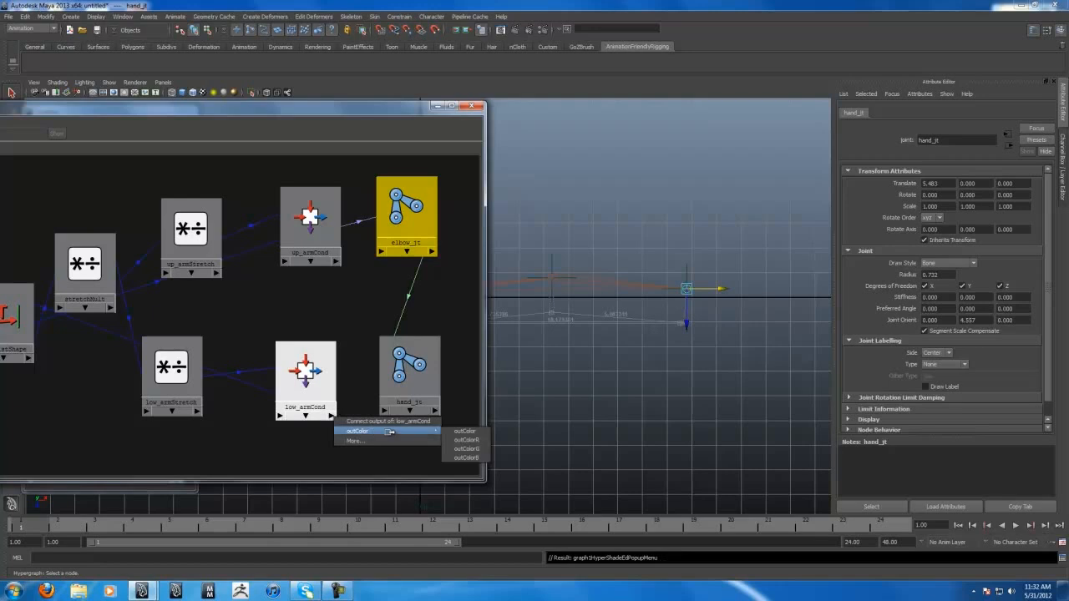
pyautogui.click(452, 436)
pyautogui.click(383, 410)
pyautogui.moveTo(440, 470)
pyautogui.moveTo(451, 518)
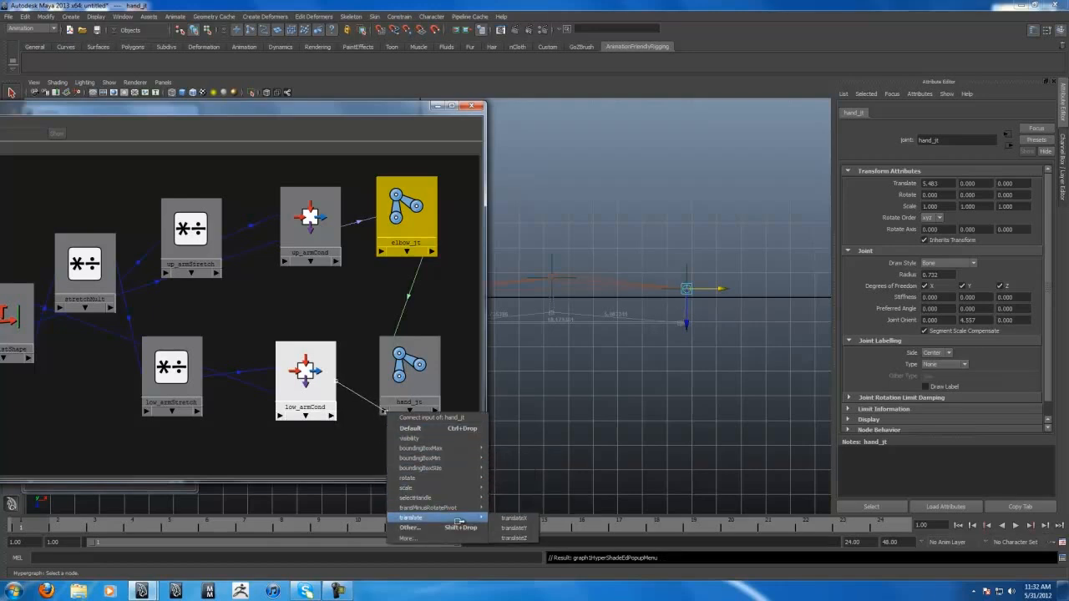
pyautogui.click(505, 518)
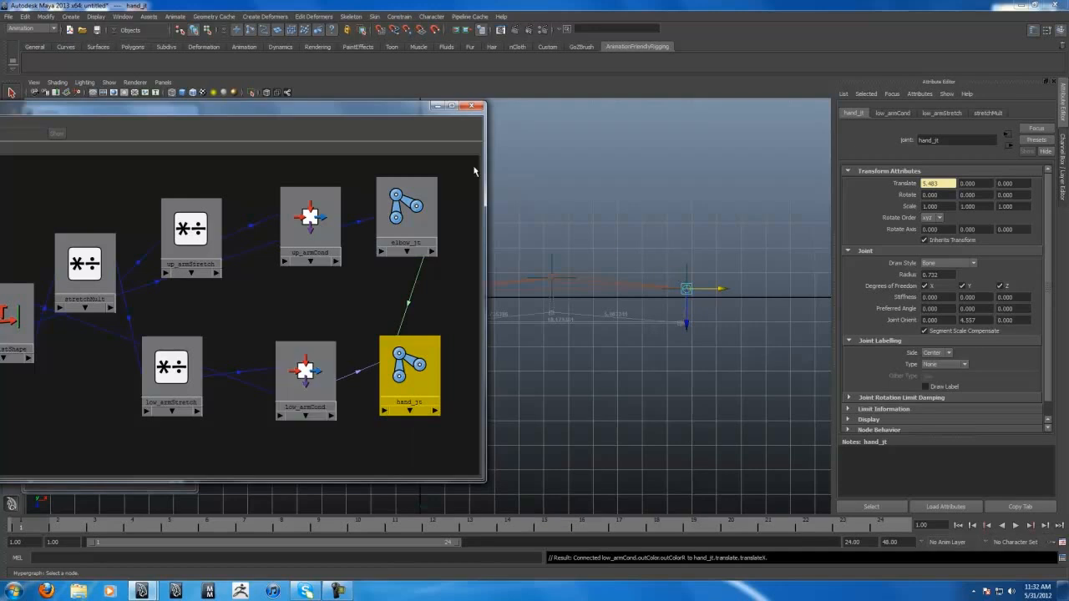
pyautogui.click(407, 213)
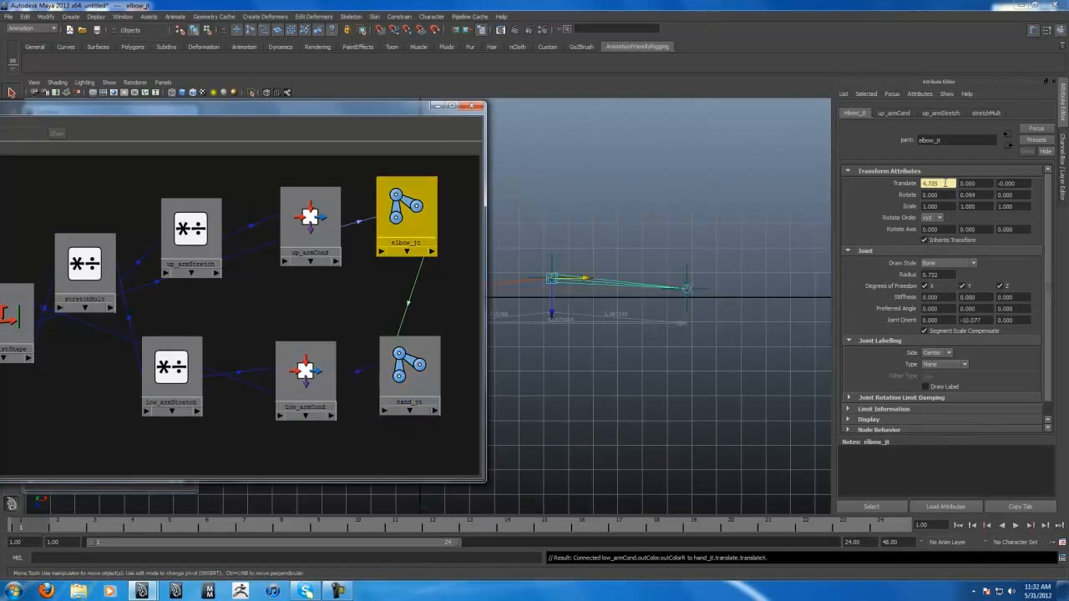
# Minimize the Hypershade and Outliner windows and show the Channel Box instead of the Attribute Editor.
pyautogui.click(436, 106)
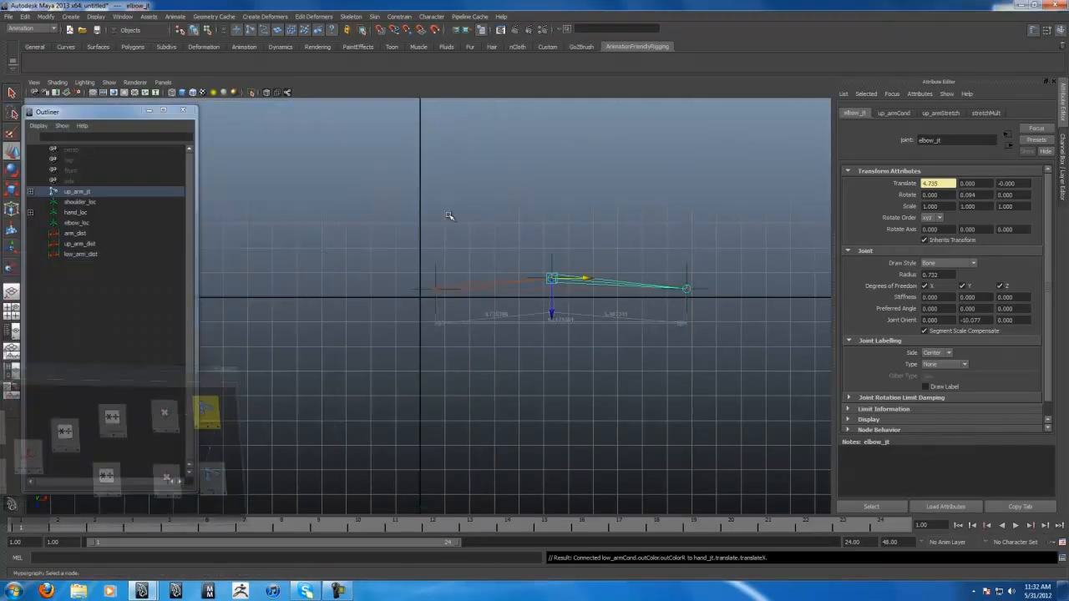
pyautogui.click(149, 111)
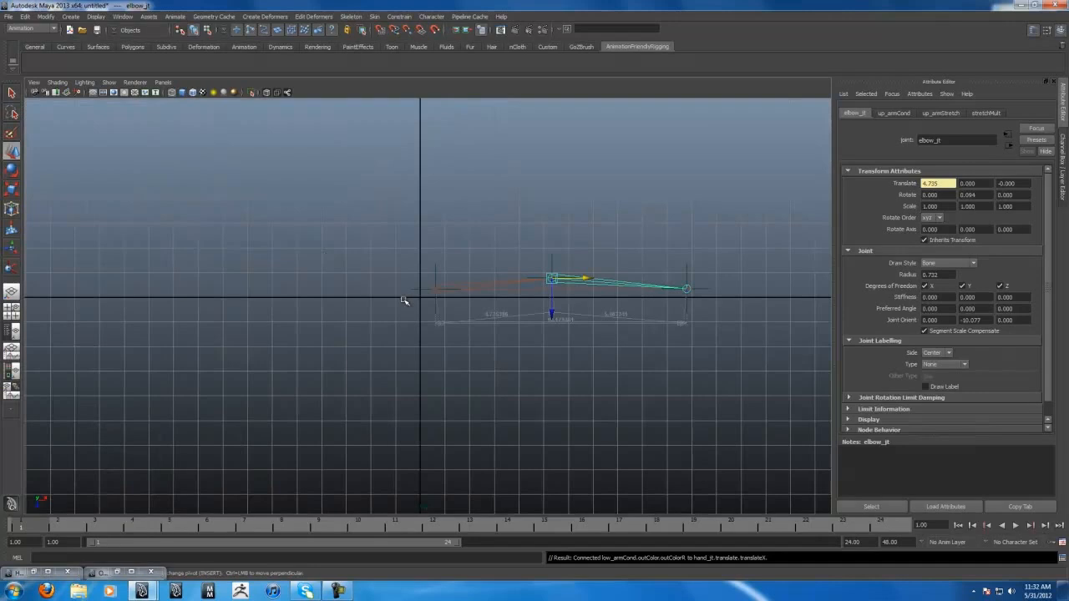
pyautogui.hotkey('ctrl', 'a')
# Test the stretch by moving hand_loc outward along X beyond the arm's full length, and undo the move.
pyautogui.moveTo(770, 261); pyautogui.dragTo(801, 271)
pyautogui.keyDown('alt'); pyautogui.moveTo(788, 362); pyautogui.dragTo(762, 374, button='right'); pyautogui.keyUp('alt')
pyautogui.keyDown('alt'); pyautogui.moveTo(762, 374); pyautogui.dragTo(560, 362, button='middle'); pyautogui.keyUp('alt')
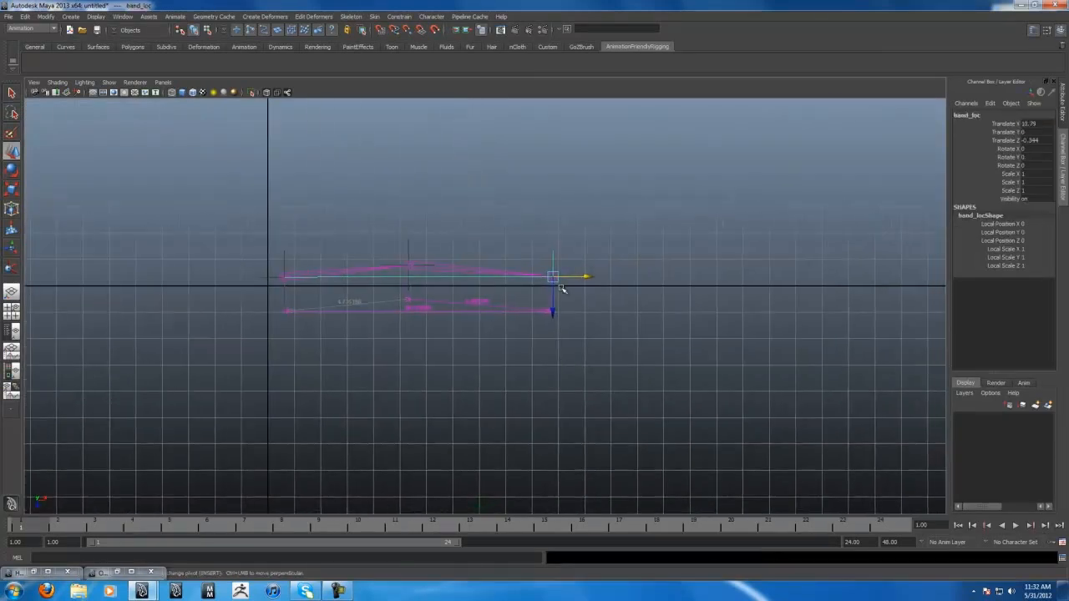
pyautogui.moveTo(585, 276); pyautogui.dragTo(769, 279)
pyautogui.hotkey('ctrl', 'z')
pyautogui.hotkey('ctrl', 'z')
# Hide the three distance measurements arm_dist, up_arm_dist and low_arm_dist.
pyautogui.click(573, 332)
pyautogui.keyDown('alt'); pyautogui.moveTo(622, 372); pyautogui.dragTo(489, 386); pyautogui.keyUp('alt')
pyautogui.press('space')
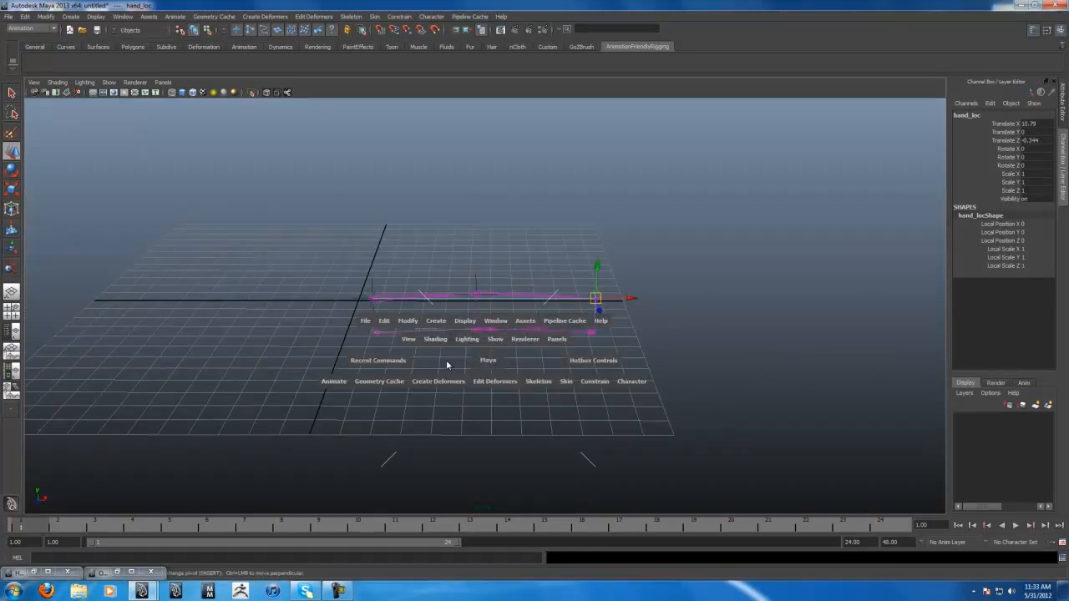
pyautogui.moveTo(405, 307); pyautogui.dragTo(476, 335)
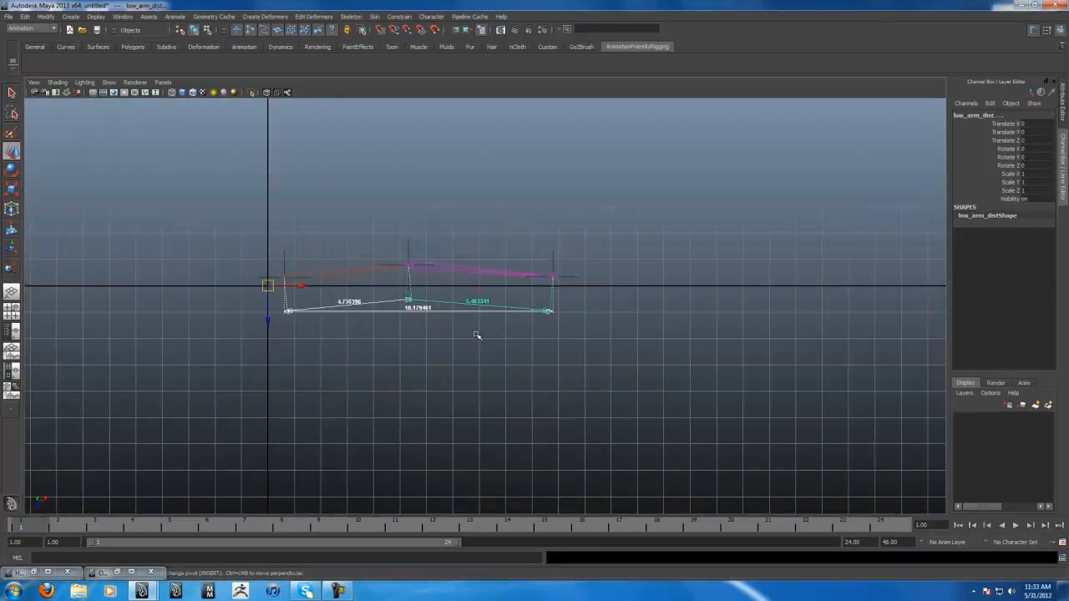
pyautogui.hotkey('ctrl', 'h')
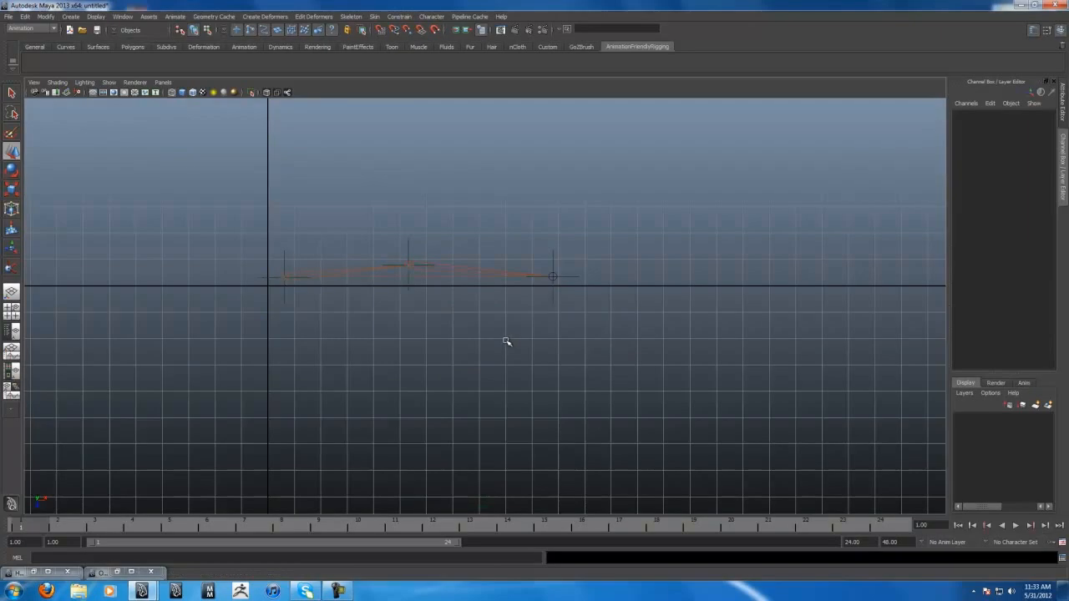
# Hide the arm_ik handle parented under hand_loc, and minimize the Outliner.
pyautogui.doubleClick(109, 573)
pyautogui.click(30, 212)
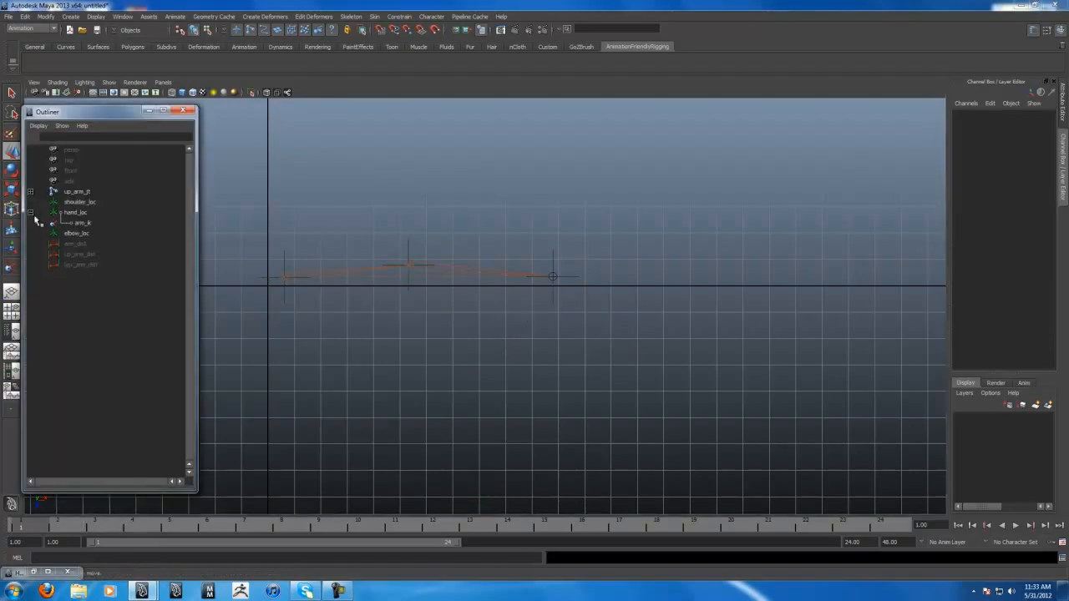
pyautogui.click(74, 222)
pyautogui.click(166, 296)
pyautogui.click(148, 111)
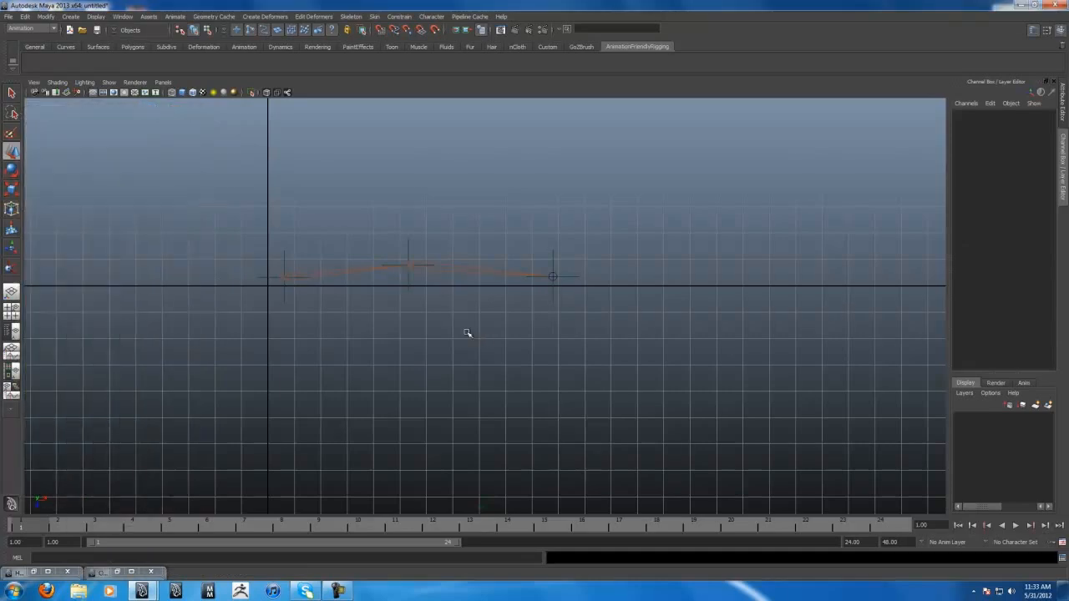
# In the perspective view, apply a Pole Vector constraint from elbow_loc to the arm_ik handle.
pyautogui.click(117, 571)
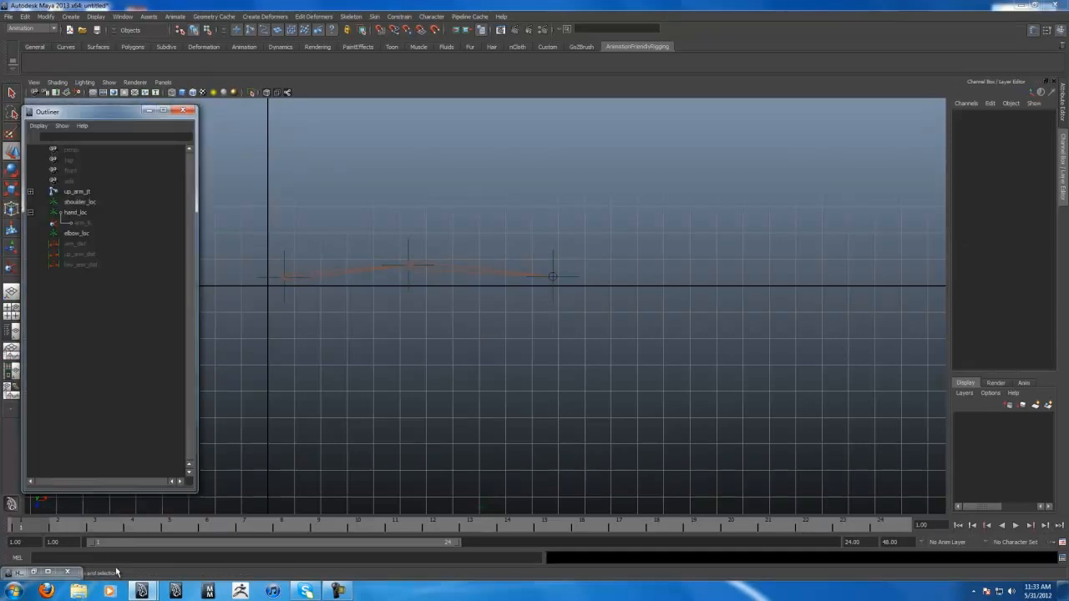
pyautogui.press('space')
pyautogui.moveTo(500, 336); pyautogui.dragTo(501, 314)
pyautogui.keyDown('alt'); pyautogui.moveTo(622, 381); pyautogui.dragTo(424, 350); pyautogui.keyUp('alt')
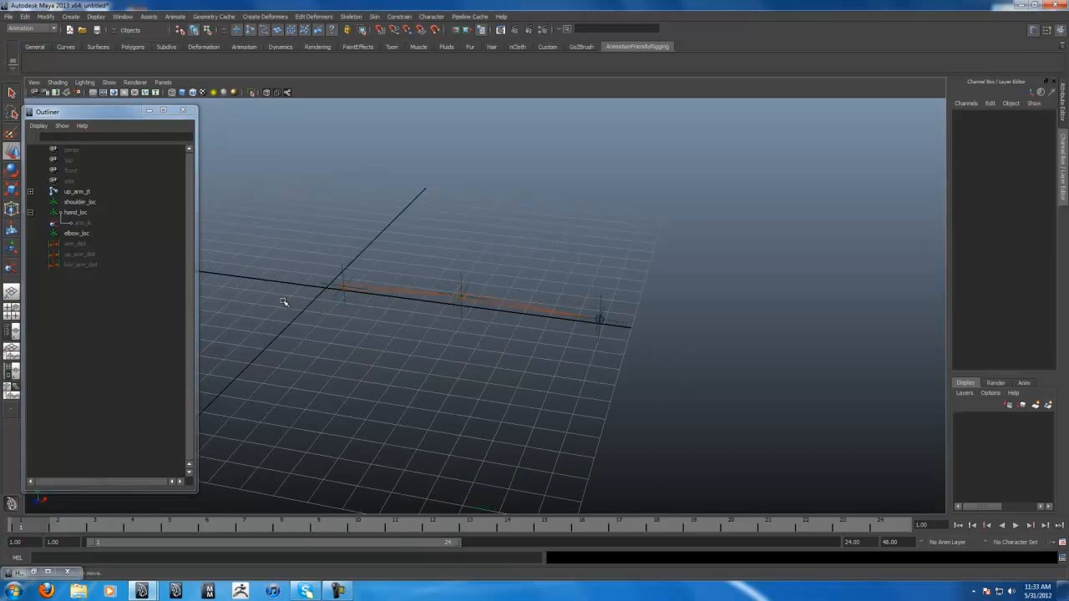
pyautogui.moveTo(481, 277); pyautogui.dragTo(485, 282)
pyautogui.moveTo(408, 332)
pyautogui.keyDown('alt'); pyautogui.mouseDown()
pyautogui.moveTo(476, 325)
pyautogui.moveTo(422, 348)
pyautogui.mouseUp(); pyautogui.keyUp('alt')
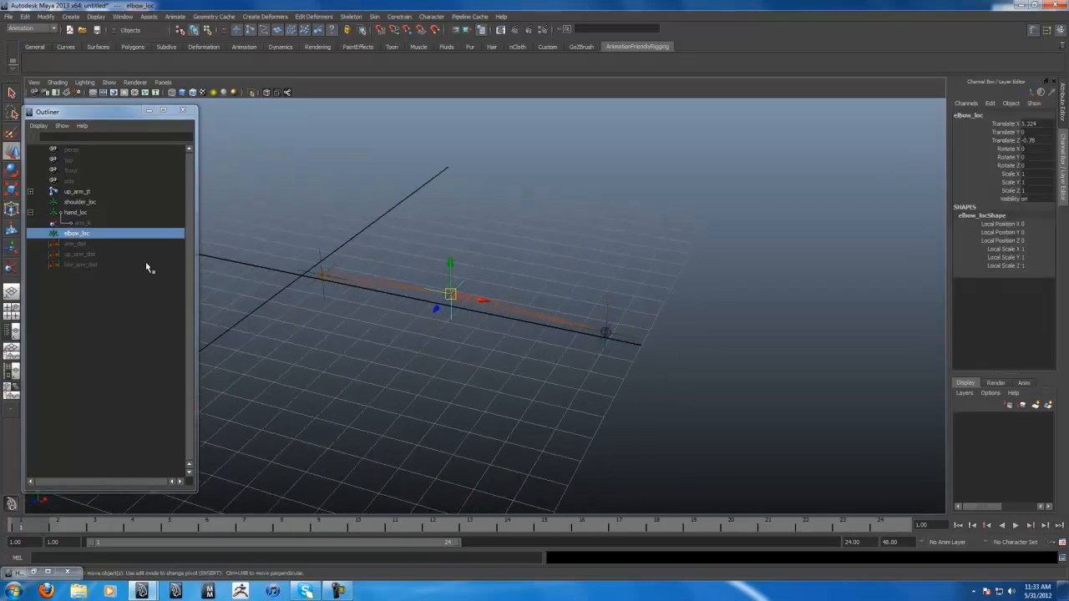
pyautogui.keyDown('ctrl'); pyautogui.click(82, 223); pyautogui.keyUp('ctrl')
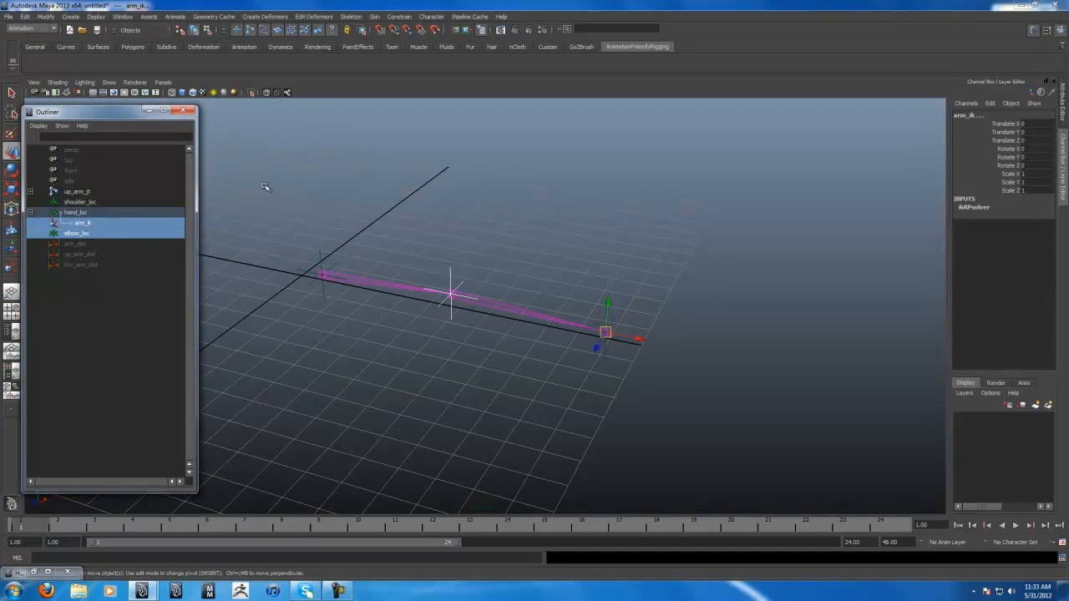
pyautogui.click(400, 17)
pyautogui.click(428, 134)
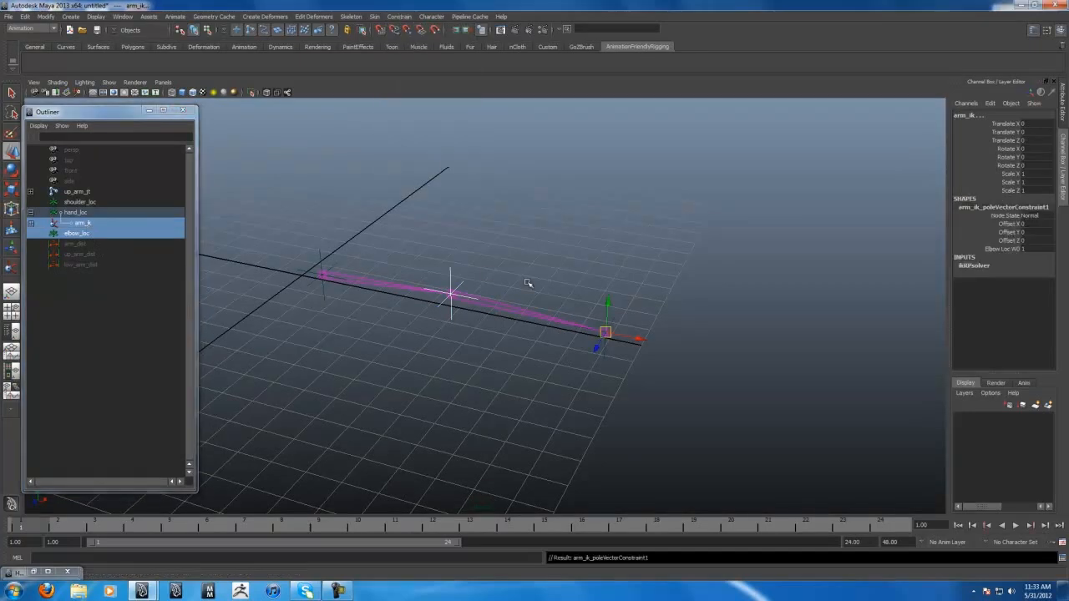
# Test the rig by moving hand_loc to about X 14.4, Y -3.2 and shifting elbow_loc, and undo both moves.
pyautogui.click(668, 448)
pyautogui.moveTo(642, 336); pyautogui.dragTo(711, 453)
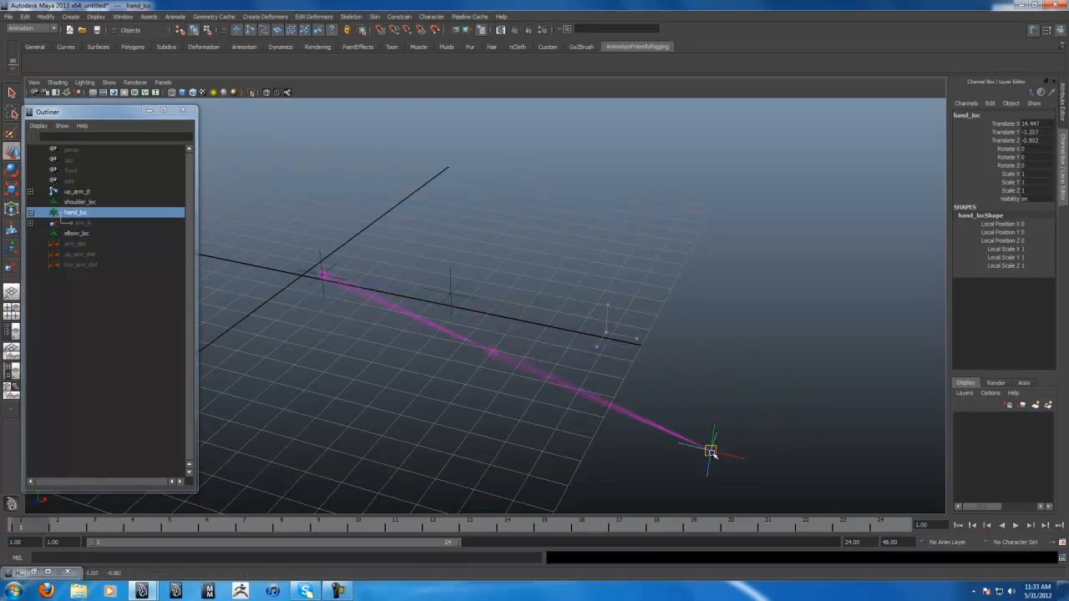
pyautogui.click(456, 291)
pyautogui.moveTo(458, 265); pyautogui.dragTo(492, 327)
pyautogui.hotkey('ctrl', 'z')
pyautogui.keyDown('alt'); pyautogui.moveTo(540, 364); pyautogui.dragTo(479, 359, button='right'); pyautogui.keyUp('alt')
pyautogui.hotkey('ctrl', 'z')
pyautogui.hotkey('ctrl', 'z')
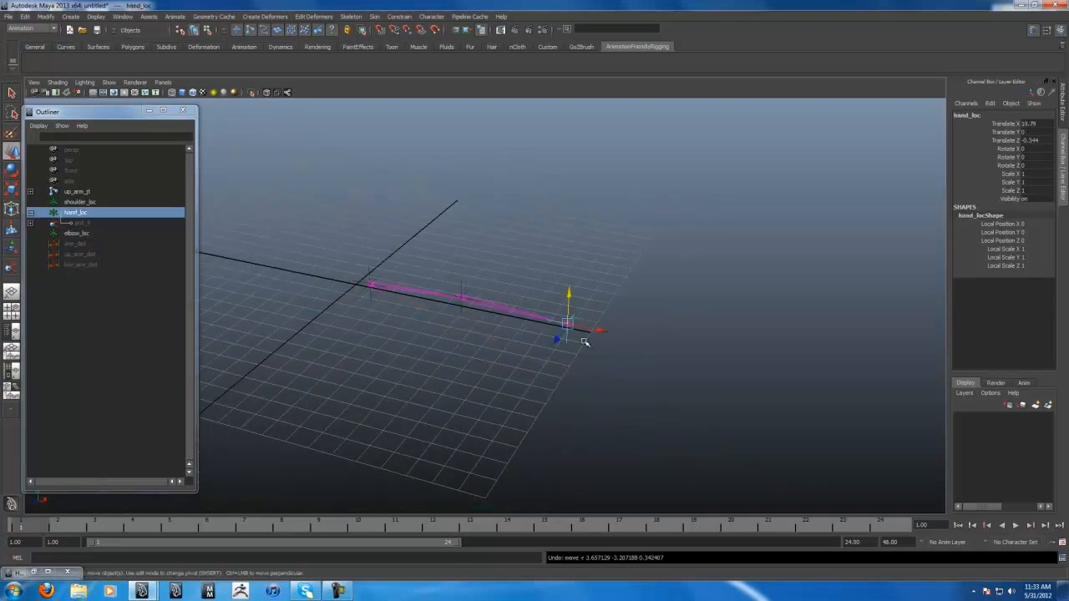
# Test the elbow bend by moving hand_loc inward to about X 9.5 and shifting elbow_loc, and undo the moves.
pyautogui.moveTo(592, 334); pyautogui.dragTo(571, 326)
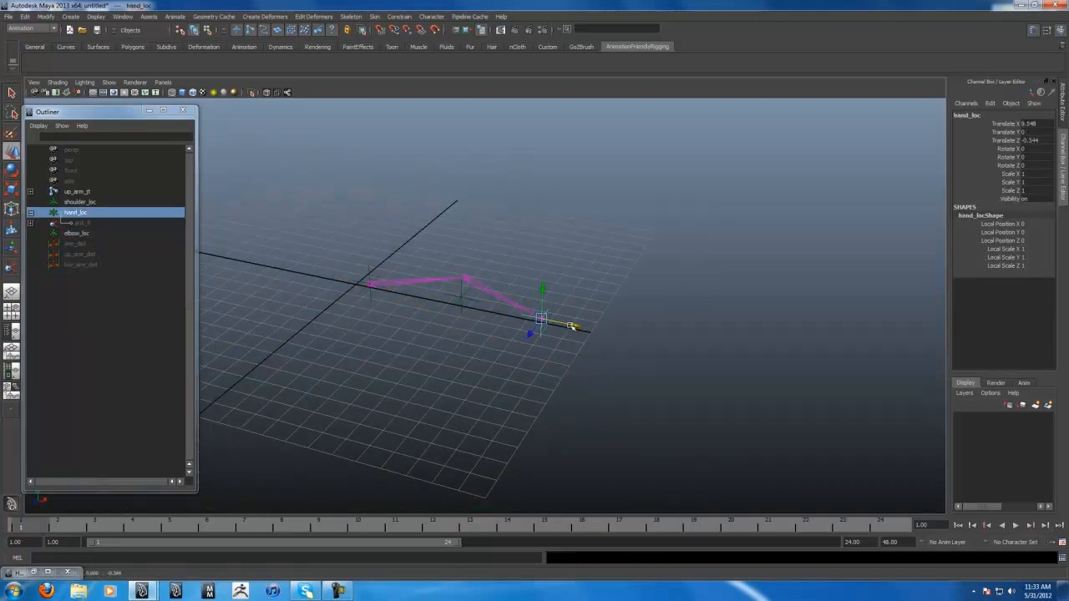
pyautogui.click(482, 308)
pyautogui.moveTo(461, 299); pyautogui.dragTo(474, 242)
pyautogui.keyDown('alt'); pyautogui.moveTo(492, 284); pyautogui.dragTo(425, 321); pyautogui.keyUp('alt')
pyautogui.hotkey('ctrl', 'z')
pyautogui.keyDown('alt'); pyautogui.moveTo(479, 354); pyautogui.dragTo(569, 365); pyautogui.keyUp('alt')
pyautogui.hotkey('ctrl', 'z')
pyautogui.hotkey('ctrl', 'z')
pyautogui.click(548, 387)
# Restore the Hypershade window and shift the elbow_jt node slightly away from up_armCond in the graph.
pyautogui.keyDown('alt'); pyautogui.moveTo(424, 375); pyautogui.dragTo(572, 355); pyautogui.keyUp('alt')
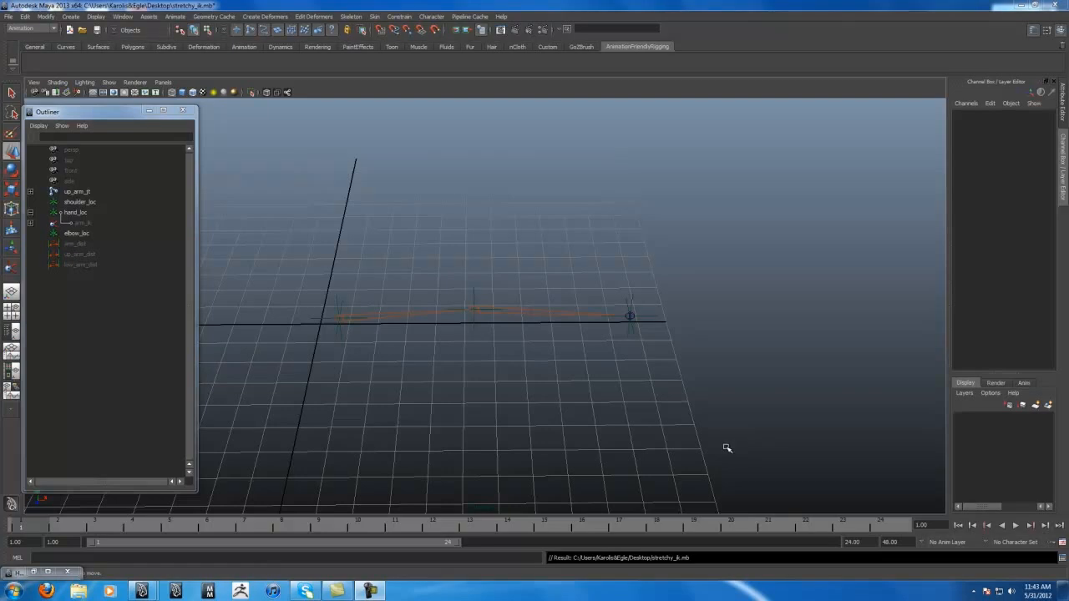
pyautogui.keyDown('alt'); pyautogui.moveTo(581, 422); pyautogui.dragTo(484, 399); pyautogui.keyUp('alt')
pyautogui.click(34, 573)
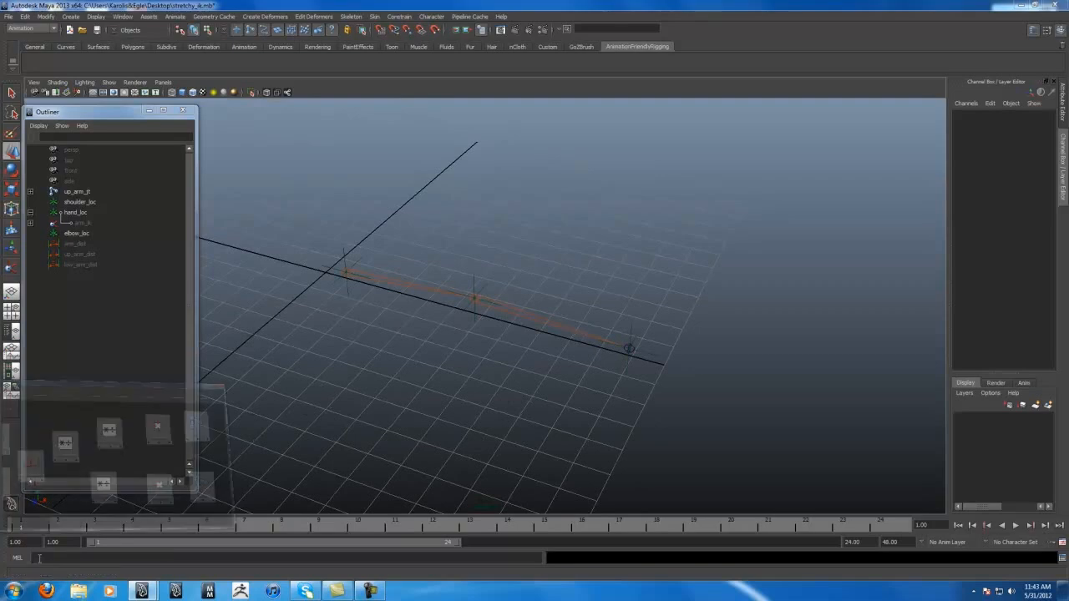
pyautogui.moveTo(406, 221); pyautogui.dragTo(425, 227)
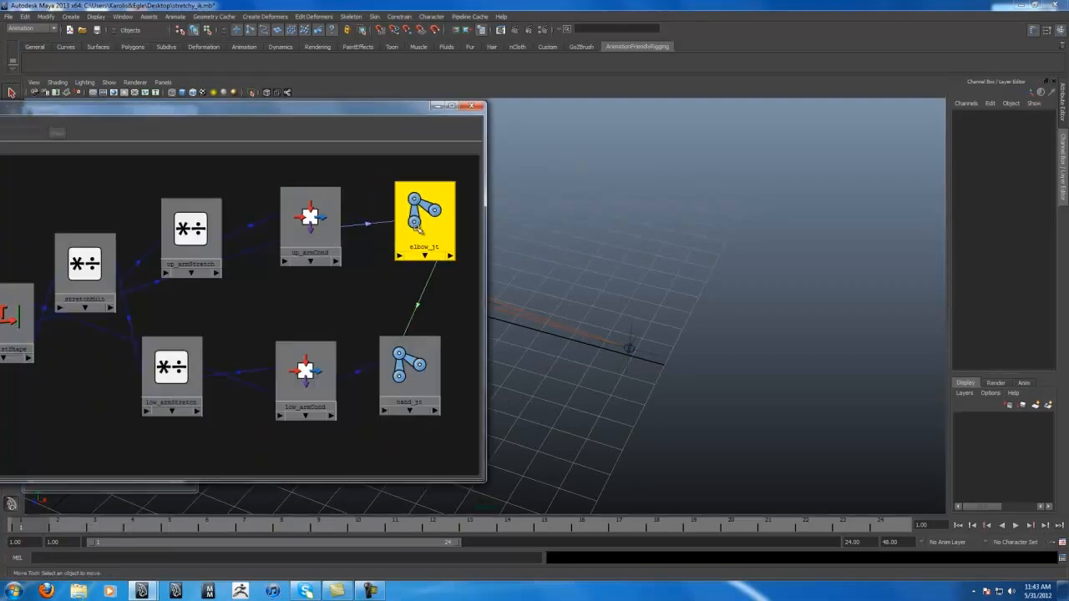
# Space elbow_jt and hand_jt away from the condition nodes and delete the connections from up_armCond and low_armCond into them.
pyautogui.click(401, 379)
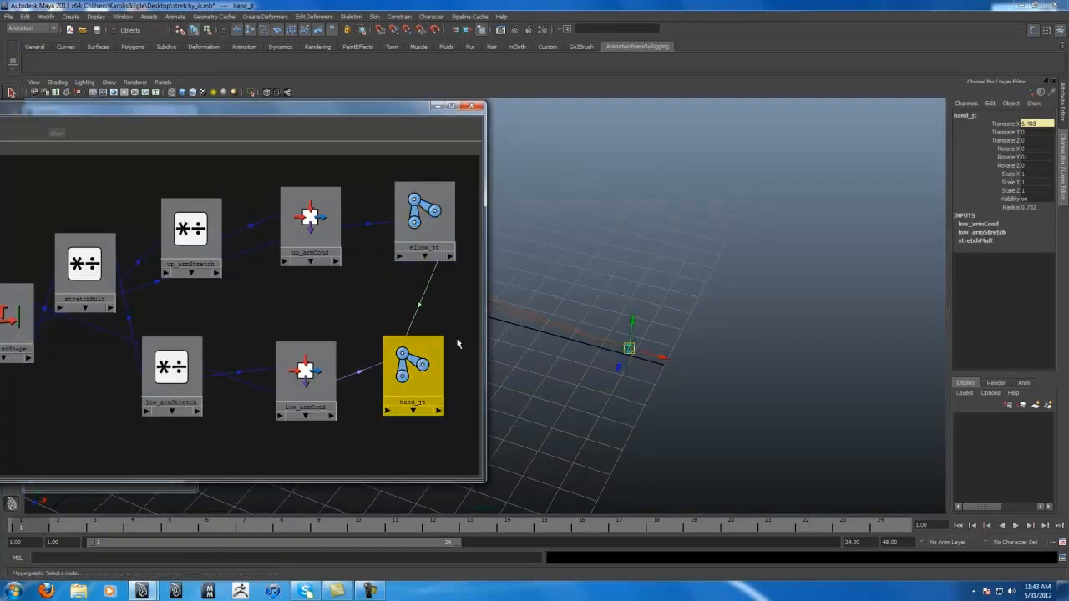
pyautogui.moveTo(375, 116); pyautogui.dragTo(198, 96)
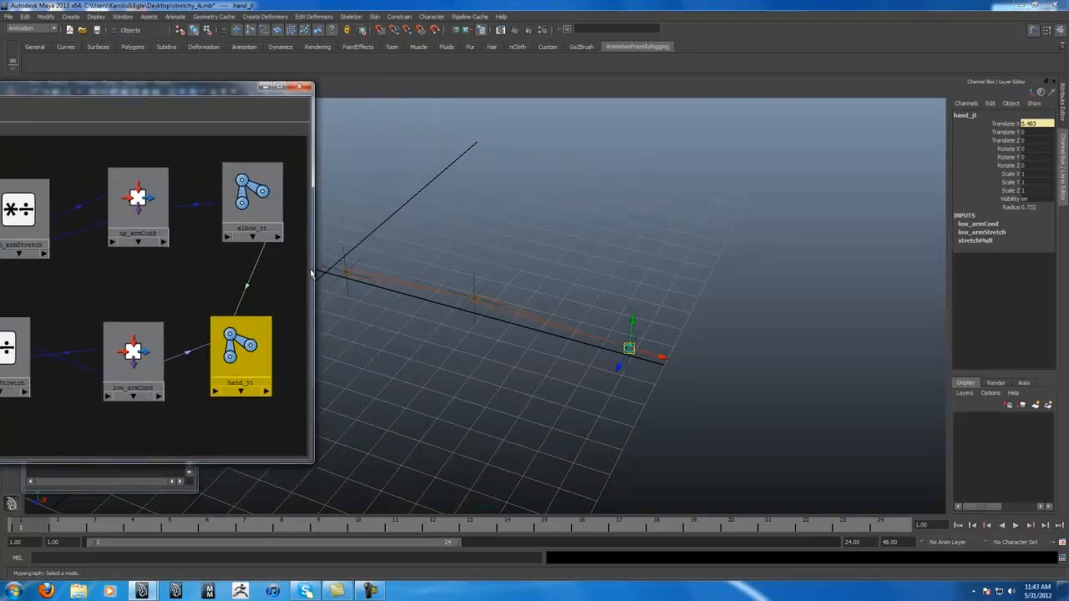
pyautogui.moveTo(314, 268); pyautogui.dragTo(356, 268)
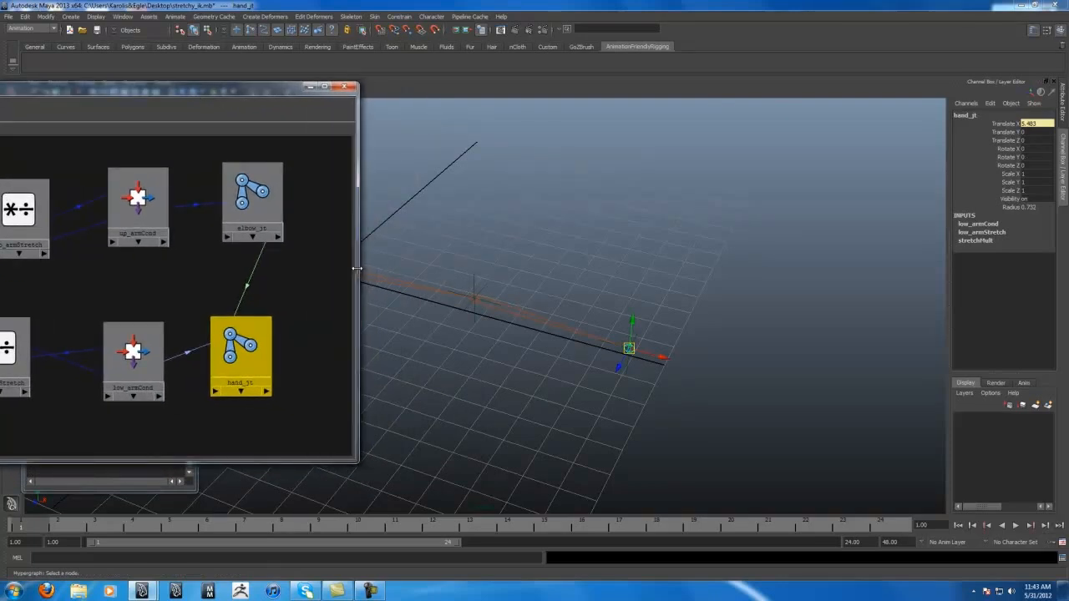
pyautogui.moveTo(251, 212); pyautogui.dragTo(291, 218)
pyautogui.moveTo(240, 355); pyautogui.dragTo(281, 355)
pyautogui.moveTo(205, 178); pyautogui.dragTo(217, 400)
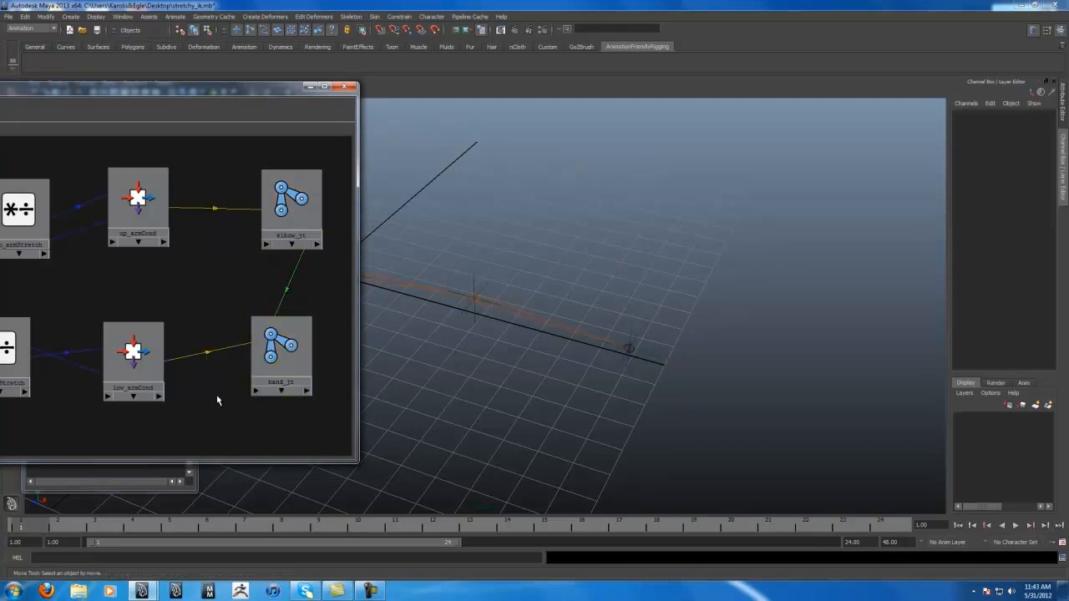
pyautogui.press('Delete')
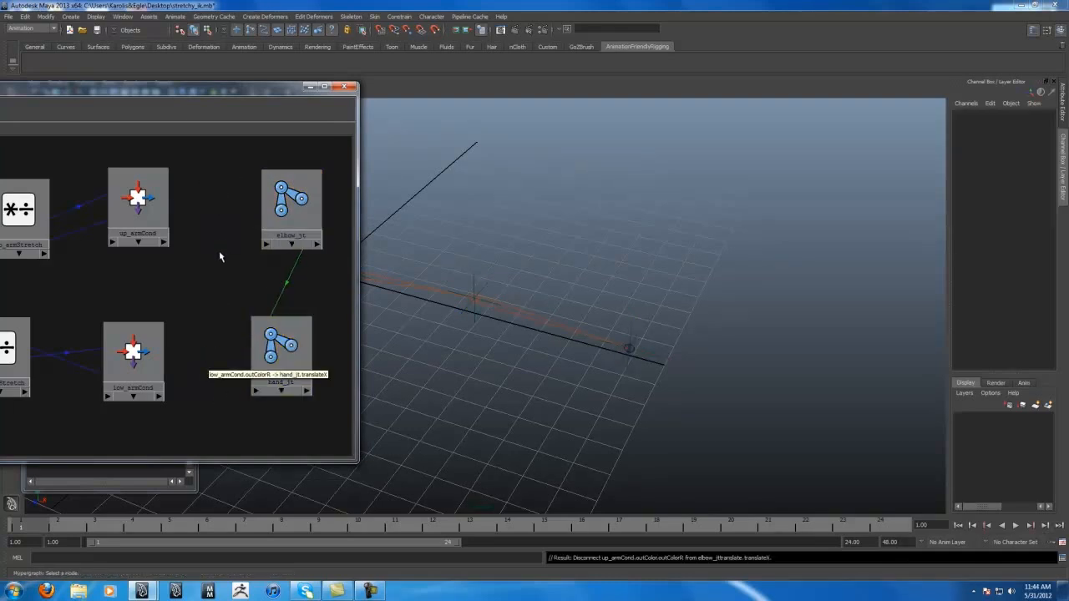
# Create a Blend Two Attr utility node and place it between up_armCond and elbow_jt in the graph.
pyautogui.moveTo(194, 91); pyautogui.dragTo(643, 93)
pyautogui.click(13, 147)
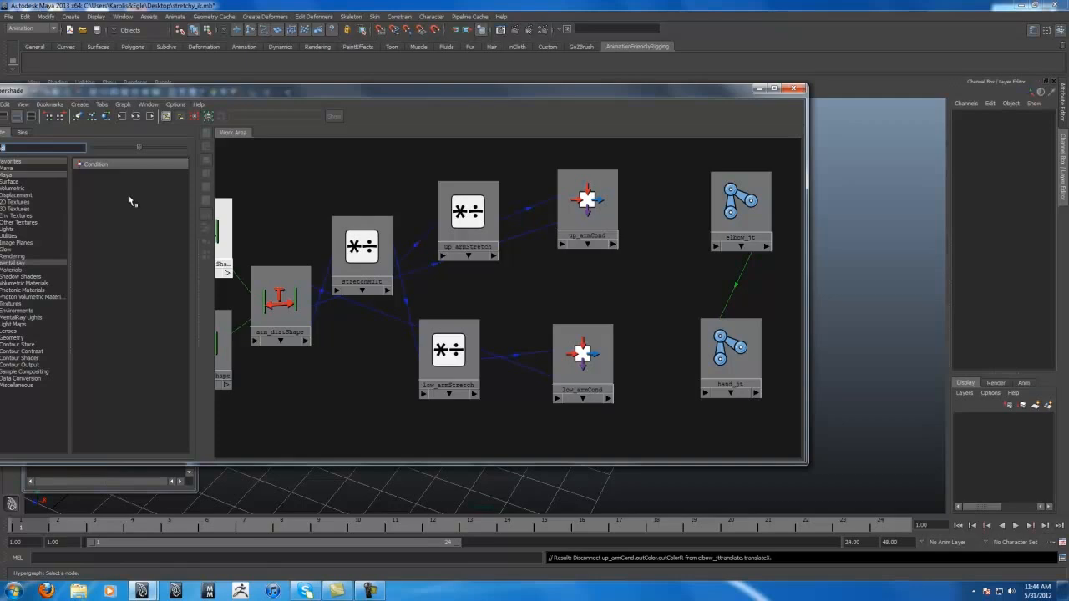
pyautogui.press('BackSpace')
pyautogui.write('b')
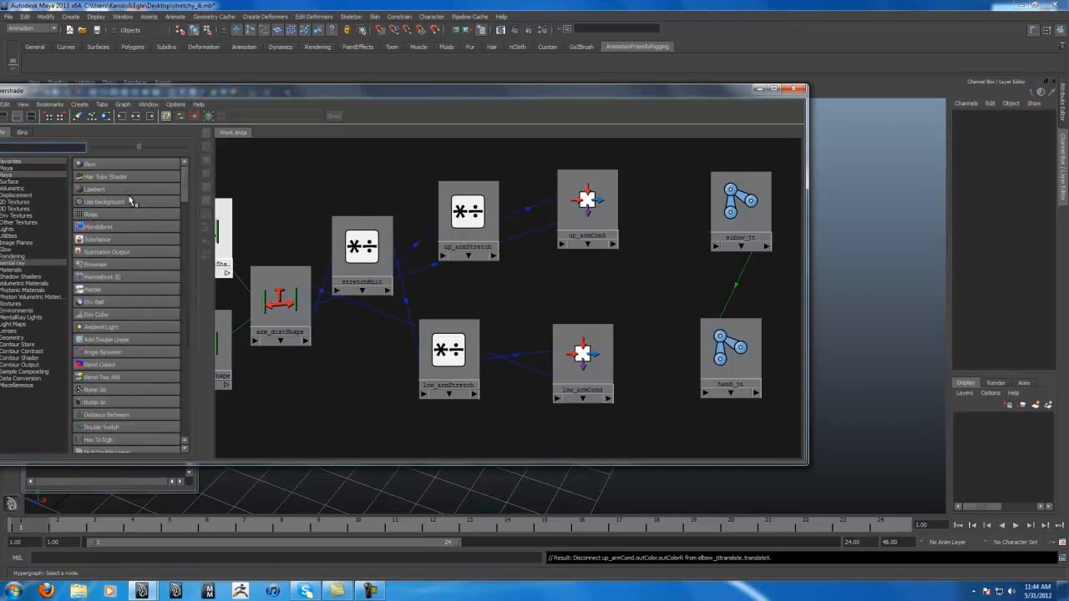
pyautogui.write('len')
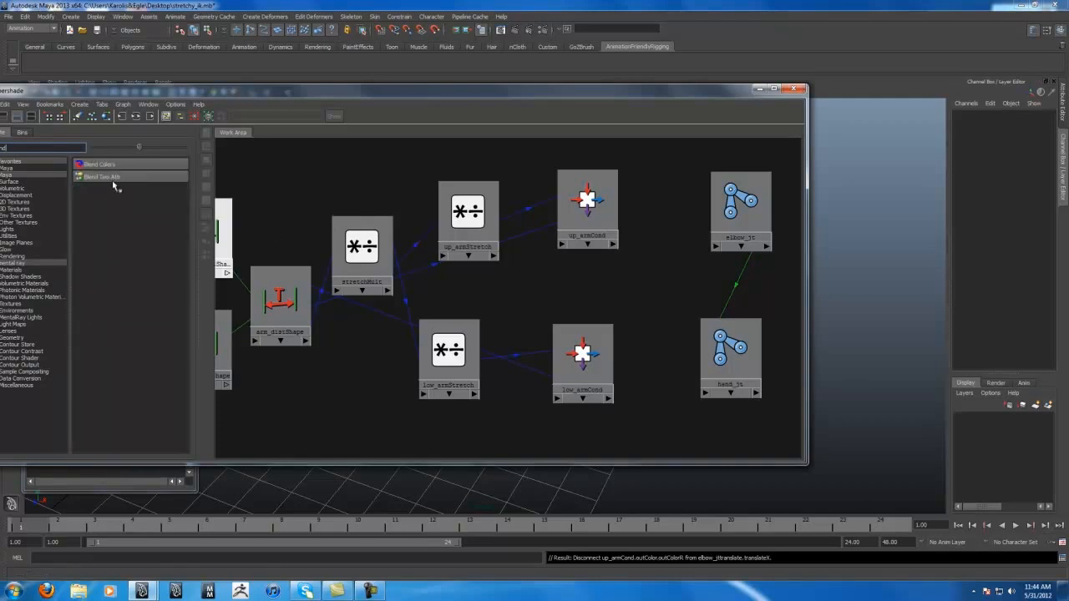
pyautogui.click(102, 176)
pyautogui.moveTo(500, 99); pyautogui.dragTo(285, 111)
pyautogui.moveTo(105, 194); pyautogui.dragTo(451, 236)
pyautogui.moveTo(451, 112); pyautogui.dragTo(177, 92)
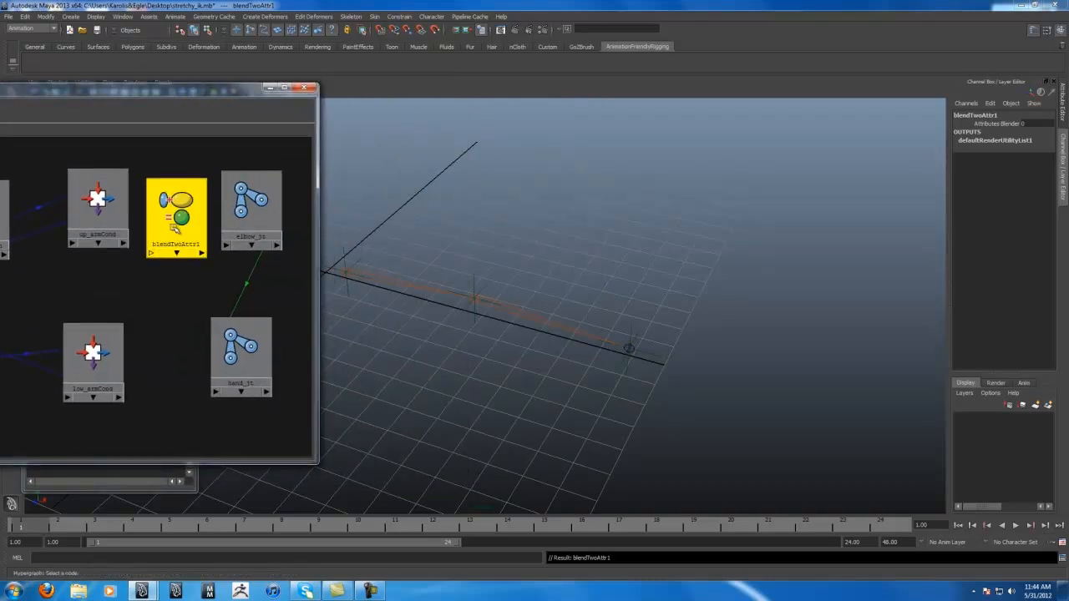
# Shift up_armCond, elbow_jt and hand_jt outward in the graph to make room around the blend node column.
pyautogui.moveTo(112, 215); pyautogui.dragTo(92, 210)
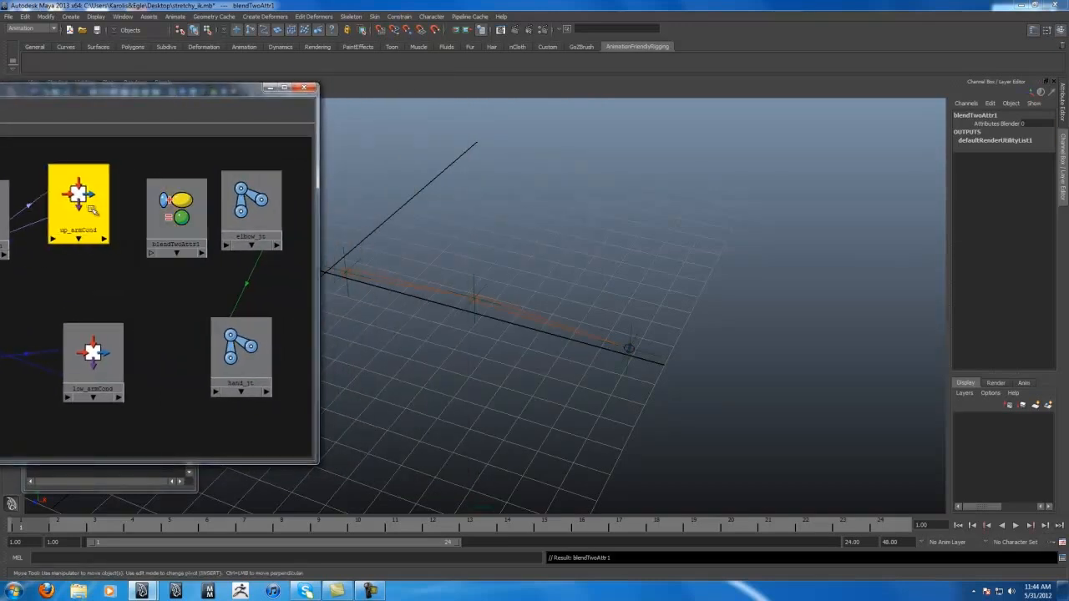
pyautogui.click(88, 209)
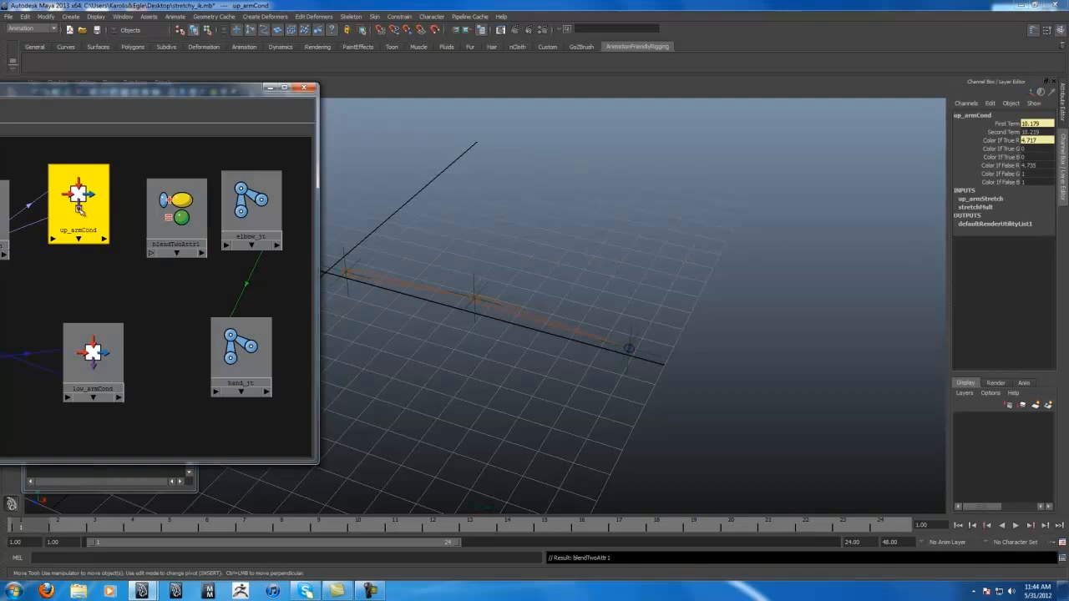
pyautogui.moveTo(256, 214); pyautogui.dragTo(265, 219)
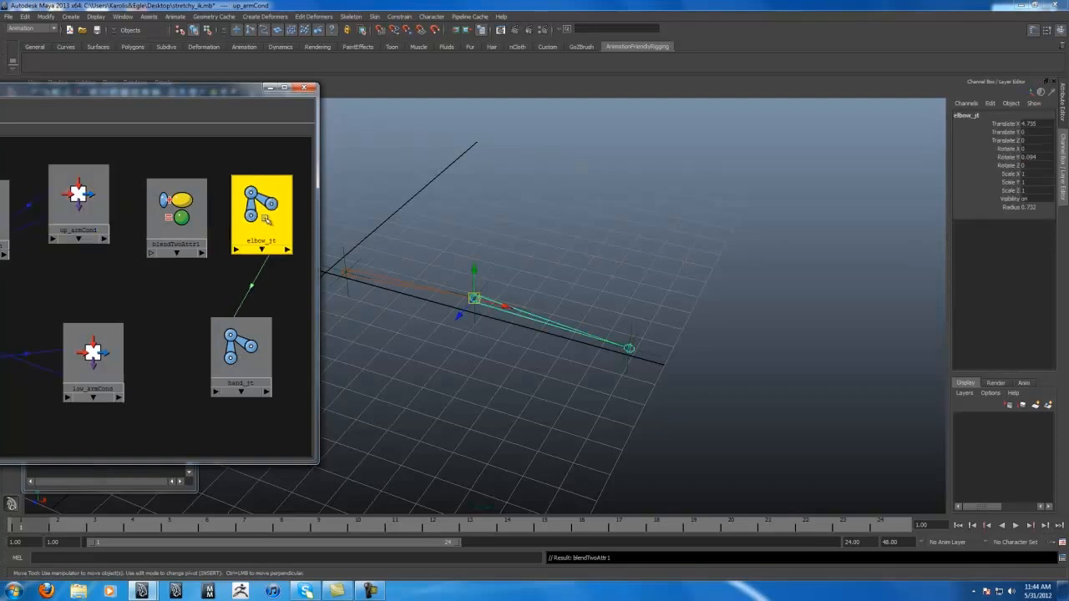
pyautogui.moveTo(244, 344); pyautogui.dragTo(260, 354)
# Duplicate the blend node and place the copy between low_armCond and hand_jt.
pyautogui.click(198, 223)
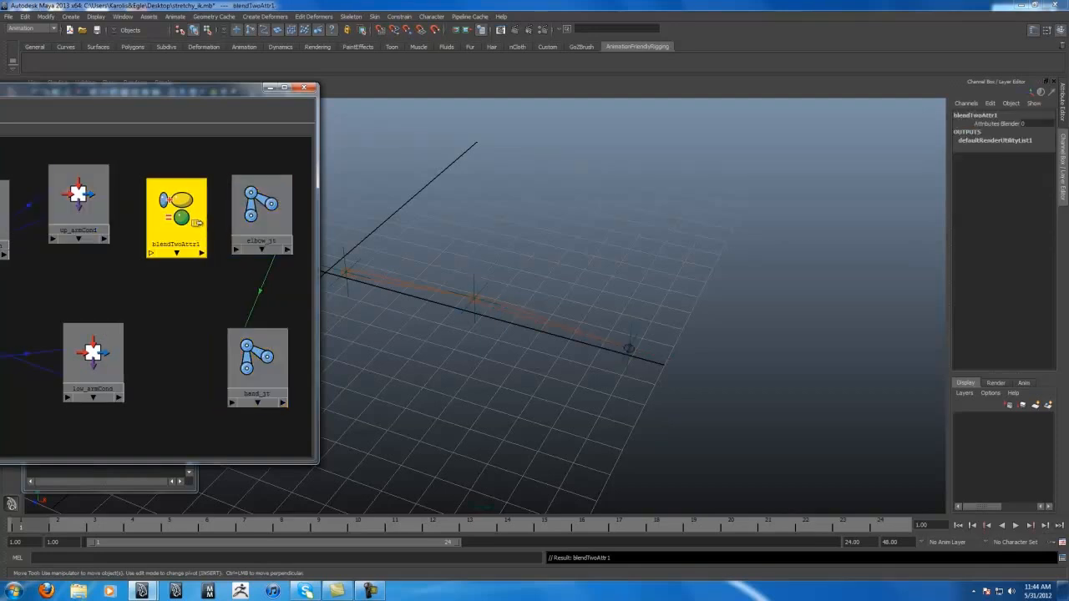
pyautogui.hotkey('ctrl', 'd')
pyautogui.moveTo(186, 91); pyautogui.dragTo(455, 87)
pyautogui.moveTo(106, 264); pyautogui.dragTo(455, 368)
pyautogui.moveTo(412, 91); pyautogui.dragTo(277, 86)
# Rename the upper blend node up_armBlend and the lower one low_armBlend.
pyautogui.click(312, 239)
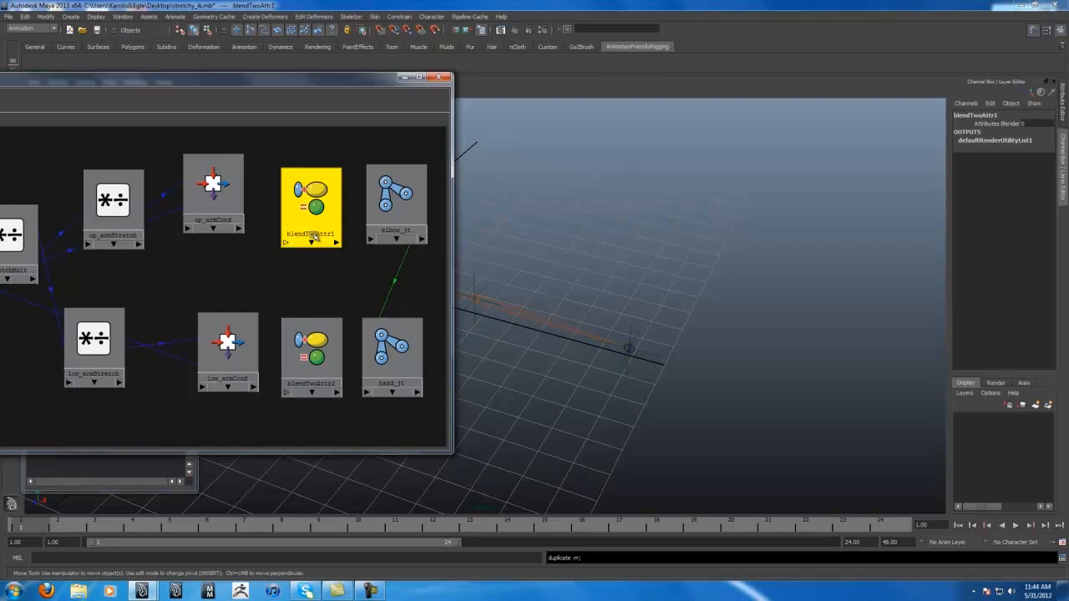
pyautogui.keyDown('ctrl'); pyautogui.doubleClick(312, 235); pyautogui.keyUp('ctrl')
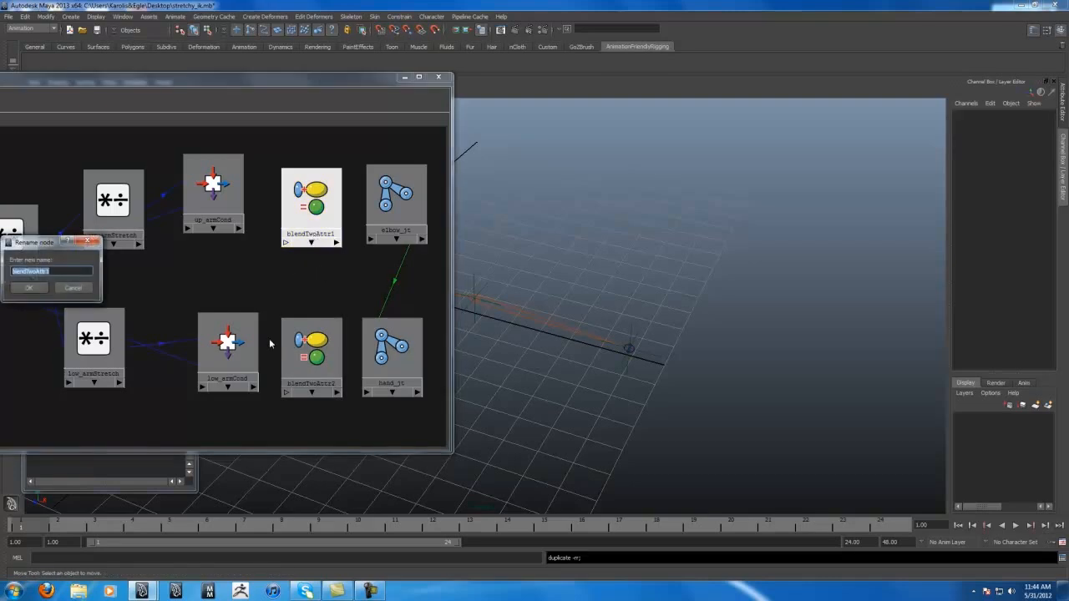
pyautogui.write('up_armBlend')
pyautogui.press('Return')
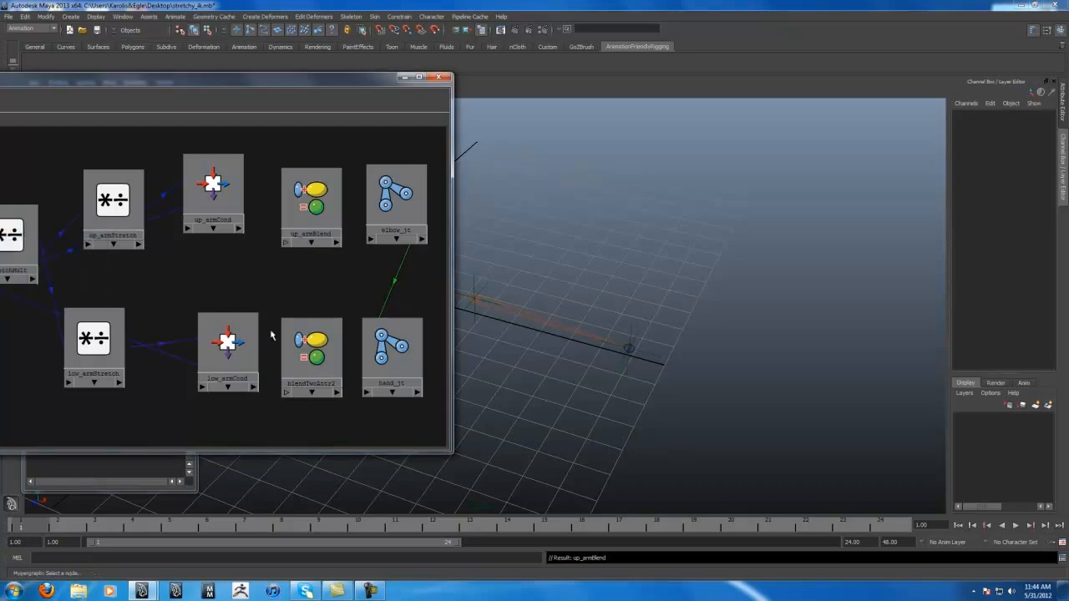
pyautogui.keyDown('ctrl'); pyautogui.doubleClick(307, 387); pyautogui.keyUp('ctrl')
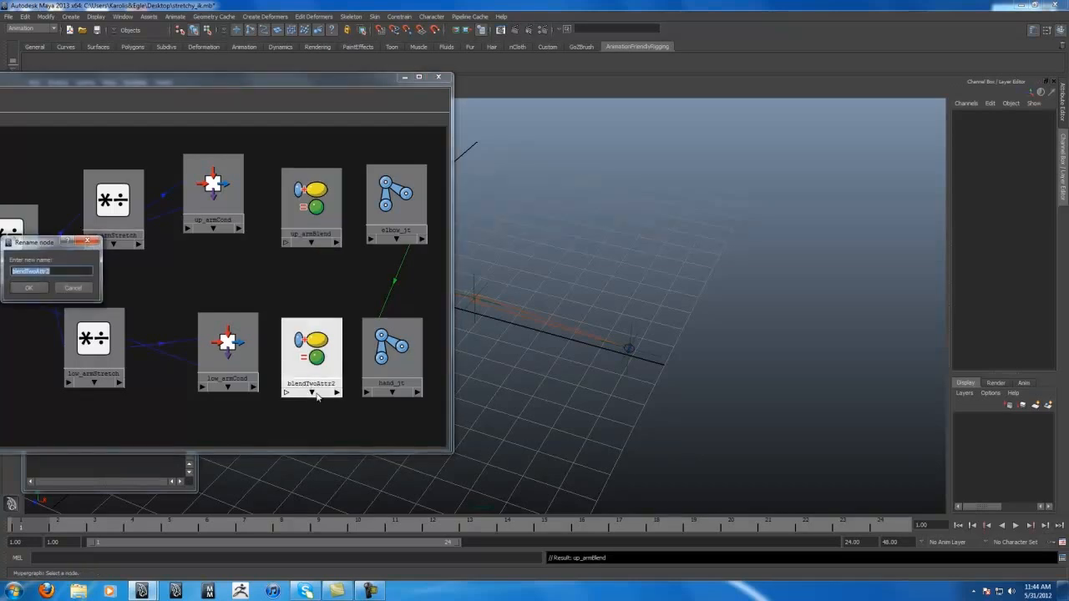
pyautogui.write('low_armBlend')
pyautogui.press('Return')
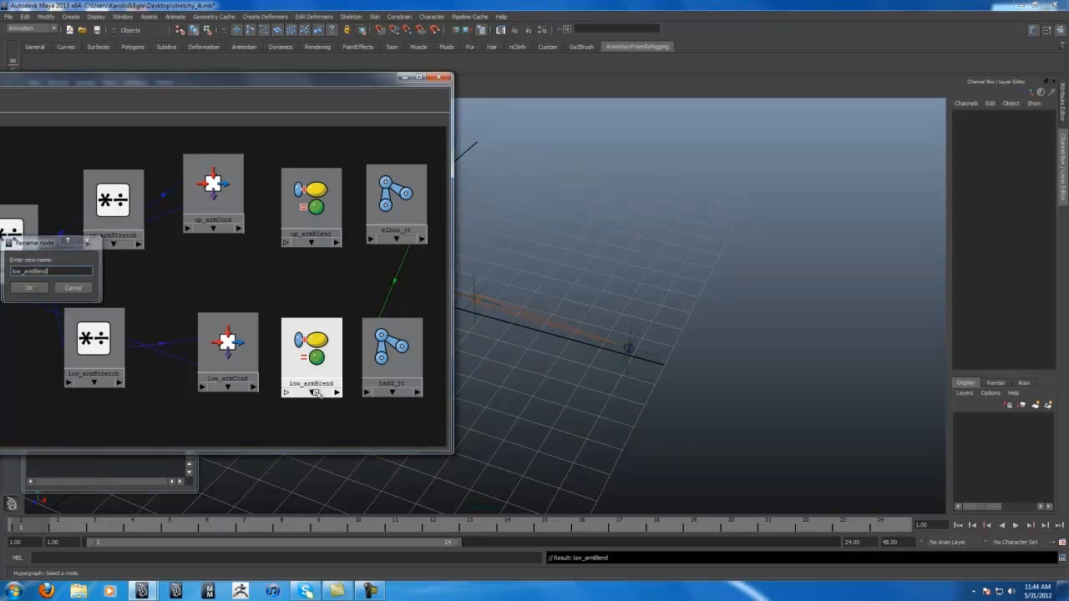
# Connect up_armCond's outColorR to input[0] of up_armBlend through the Connection Editor, and minimize the editor.
pyautogui.click(239, 228)
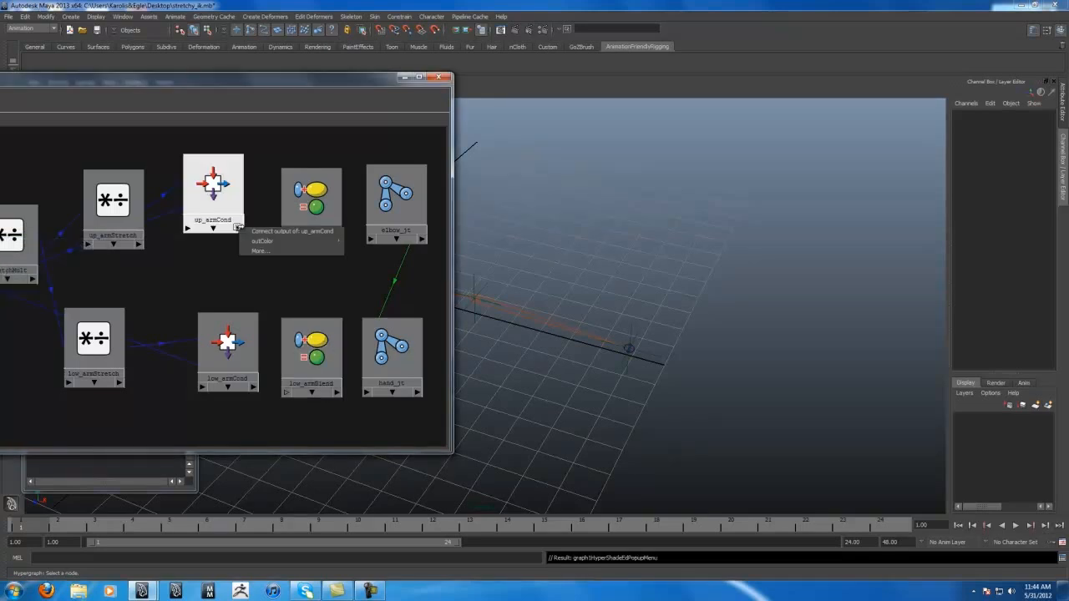
pyautogui.moveTo(267, 240)
pyautogui.click(368, 247)
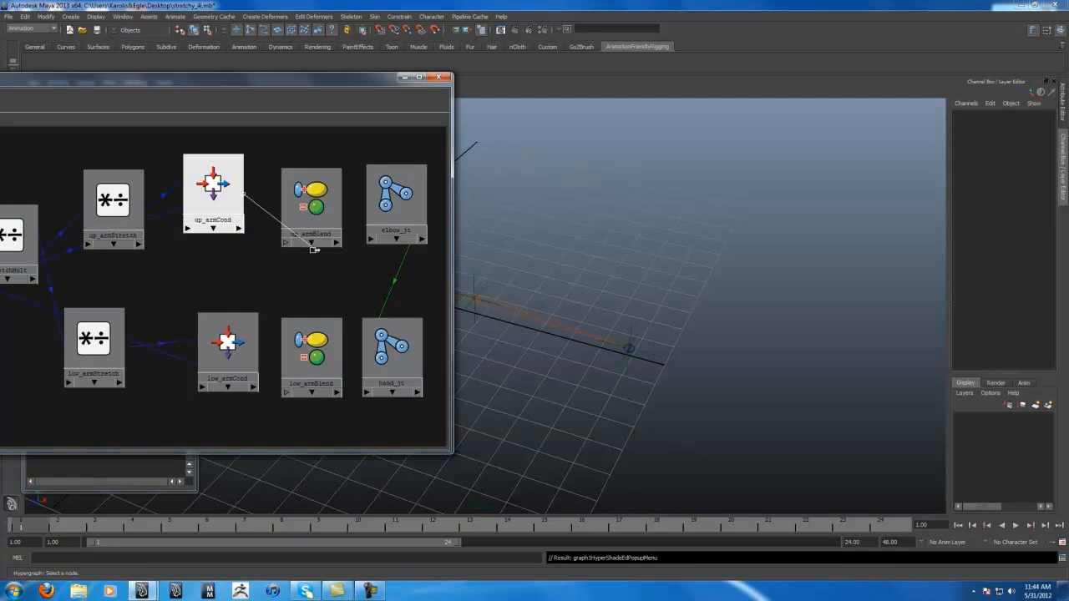
pyautogui.click(284, 243)
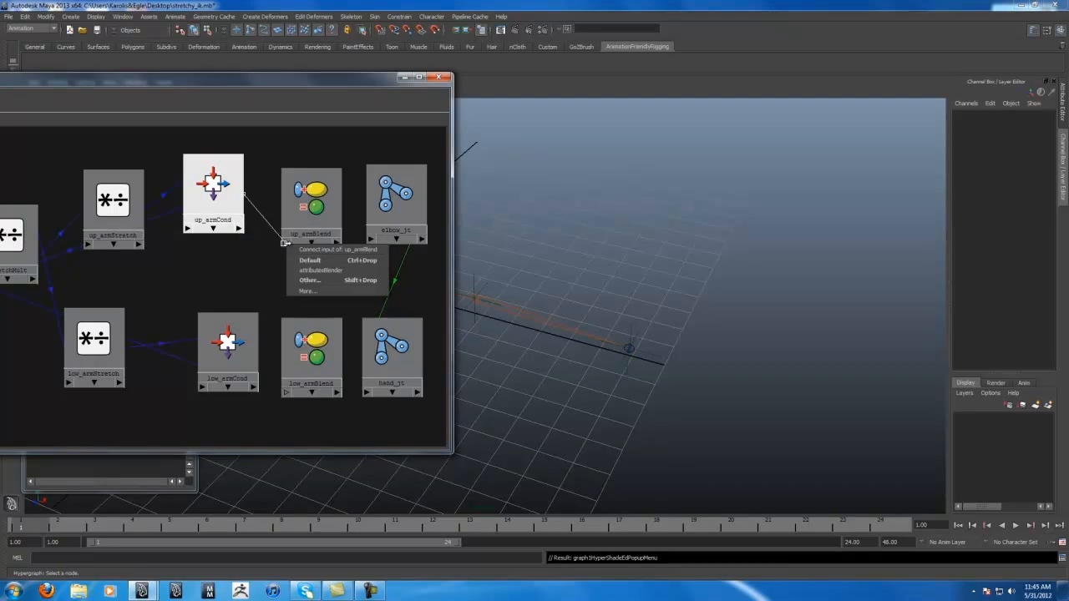
pyautogui.click(334, 280)
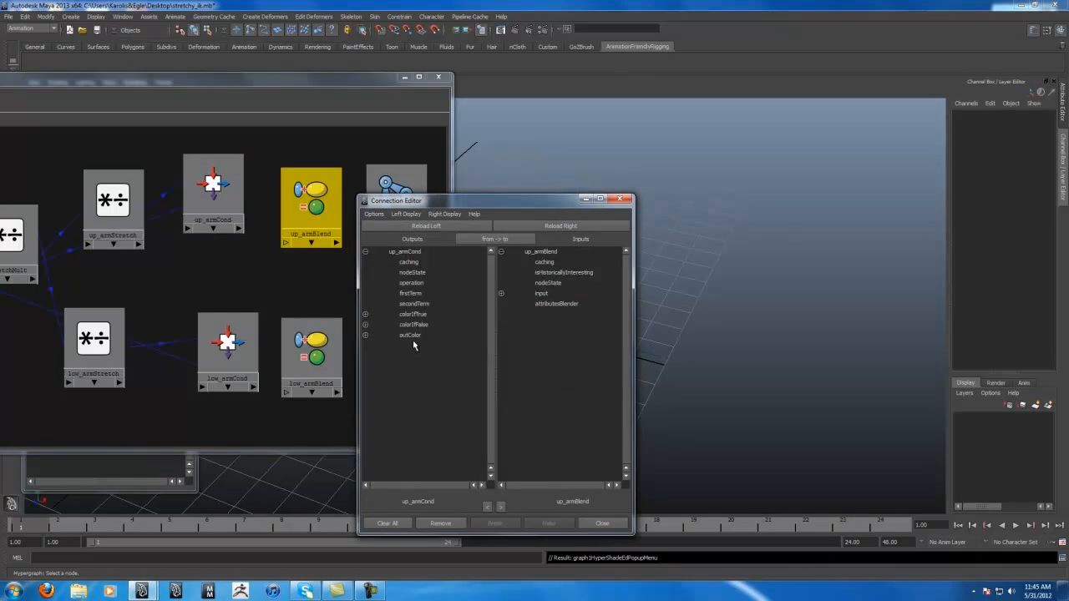
pyautogui.click(366, 335)
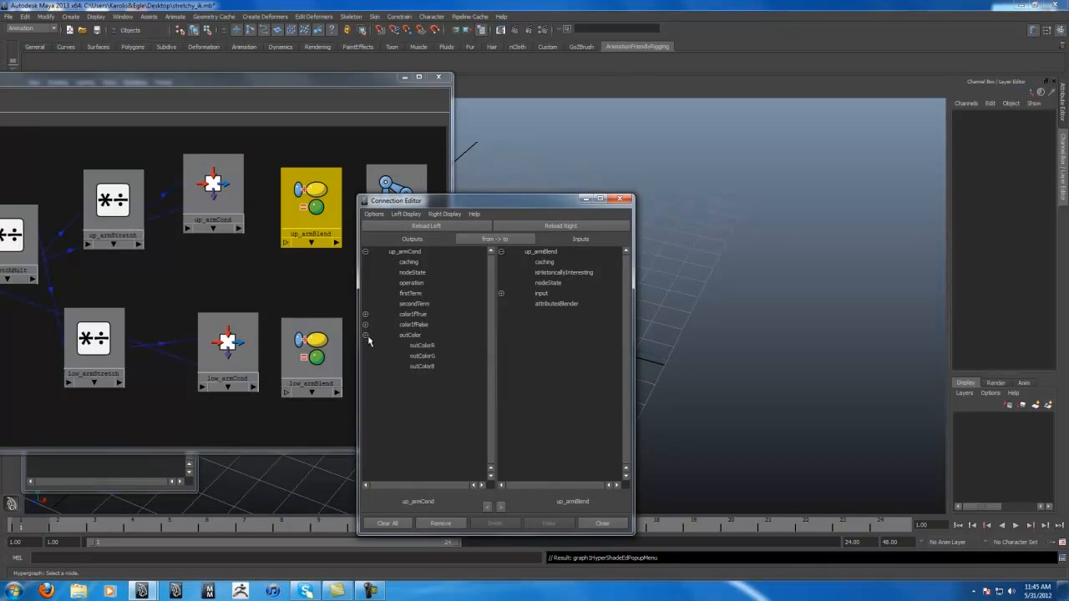
pyautogui.click(422, 346)
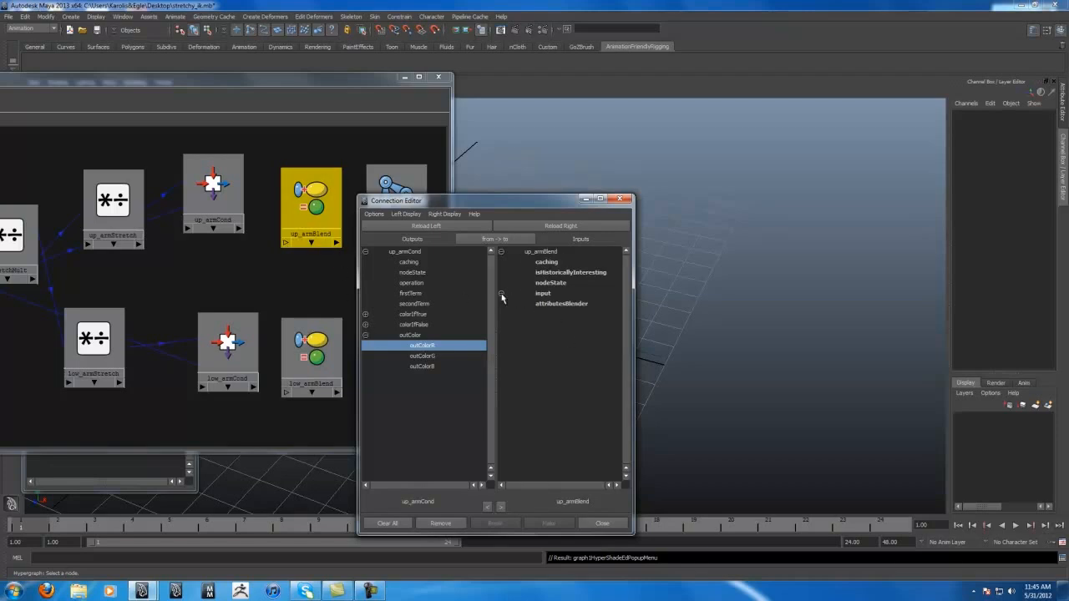
pyautogui.click(549, 296)
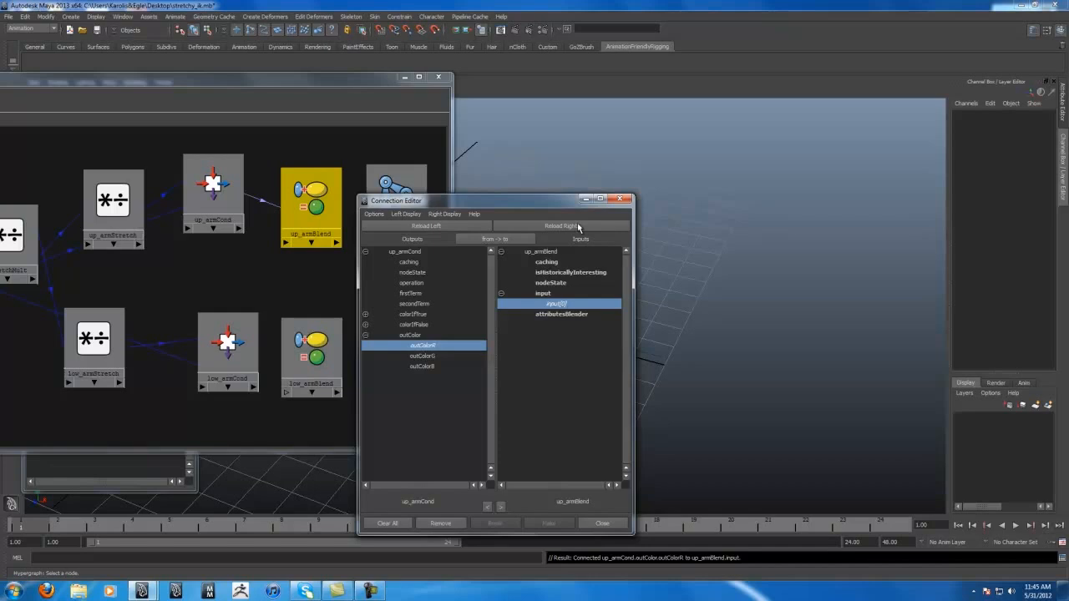
pyautogui.click(586, 199)
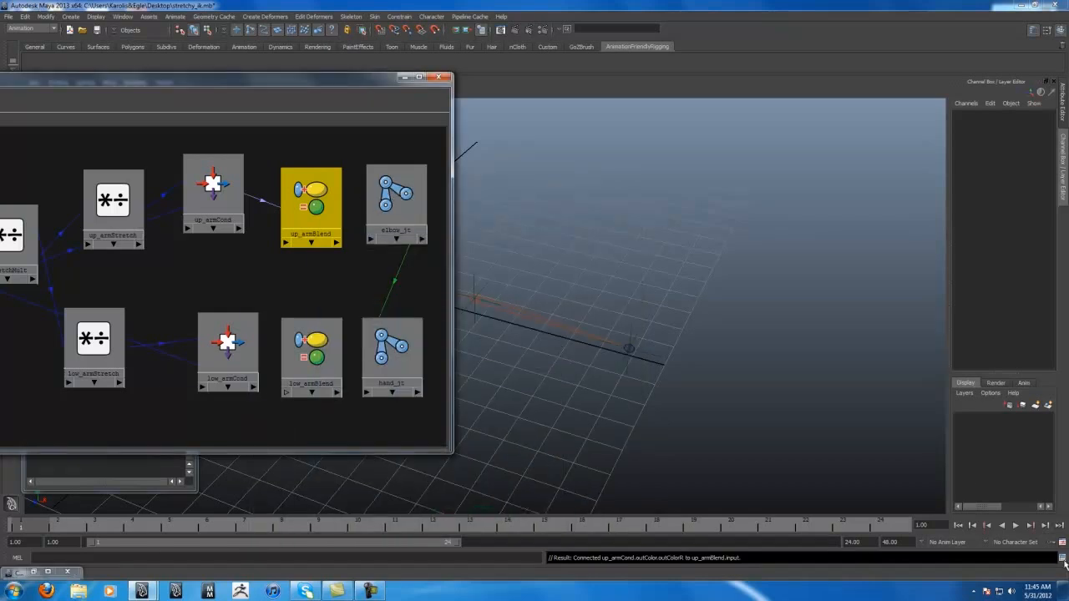
# Copy the logged connectAttr command for up_armCond.outColorR to up_armBlend.input[0] into the Script Editor's input area, and move the editor aside.
pyautogui.click(1062, 558)
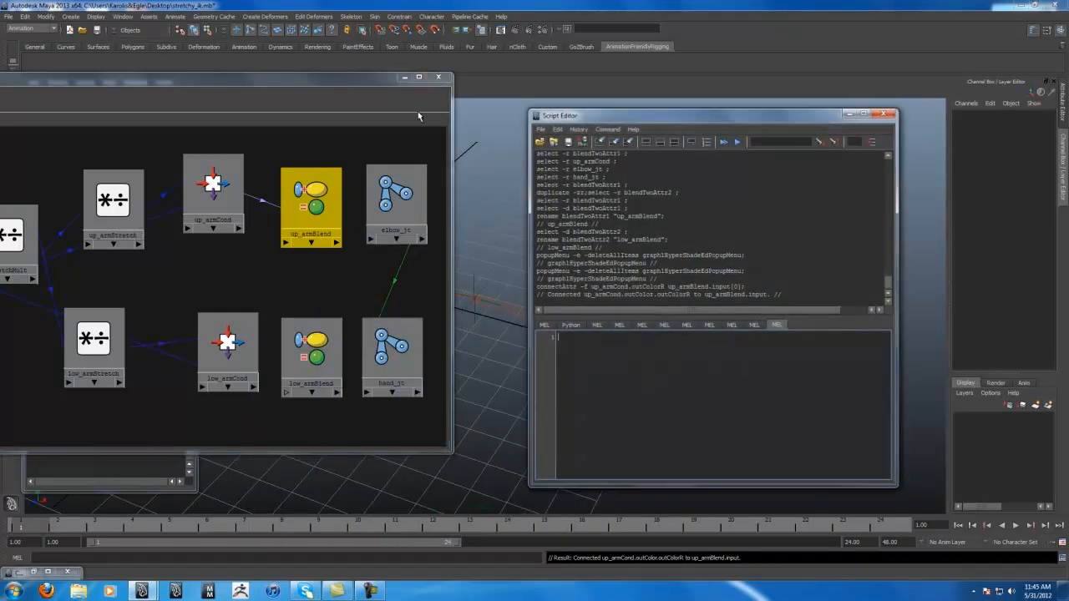
pyautogui.moveTo(384, 79); pyautogui.dragTo(272, 75)
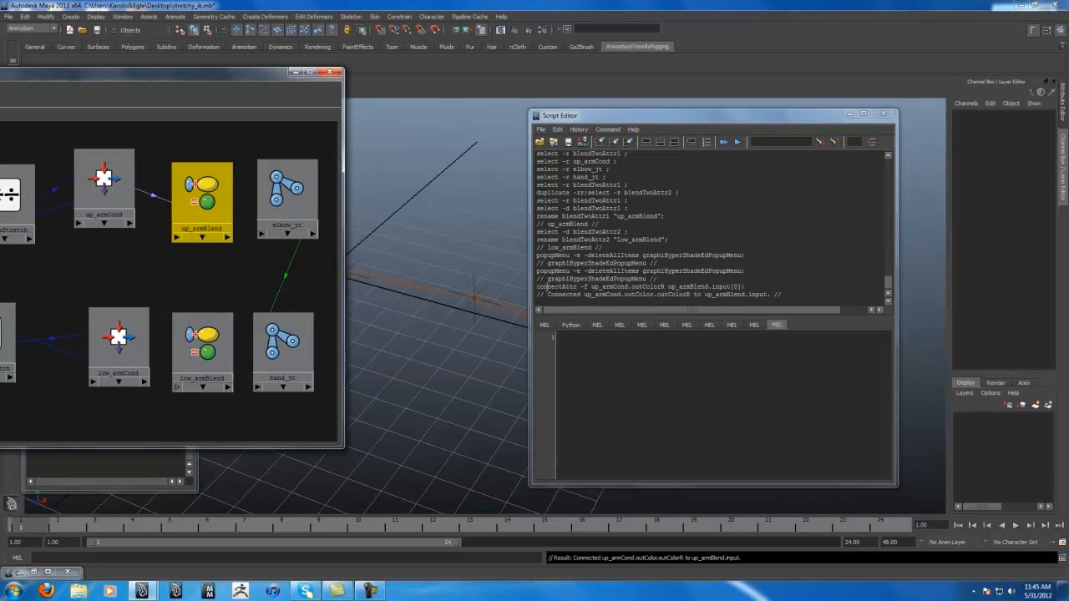
pyautogui.moveTo(537, 287); pyautogui.dragTo(758, 289)
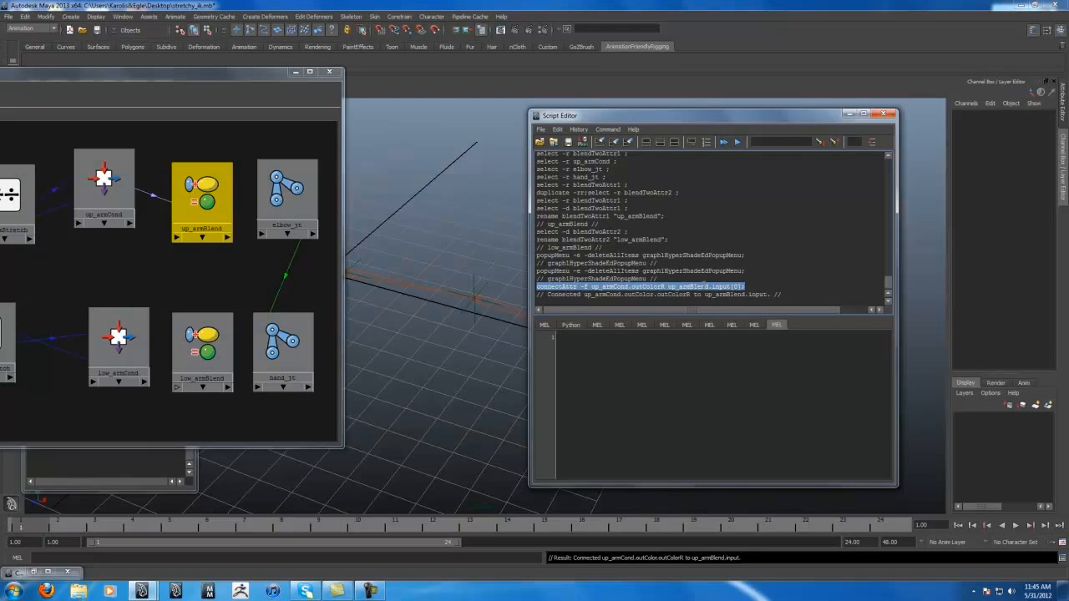
pyautogui.moveTo(691, 361); pyautogui.dragTo(690, 360)
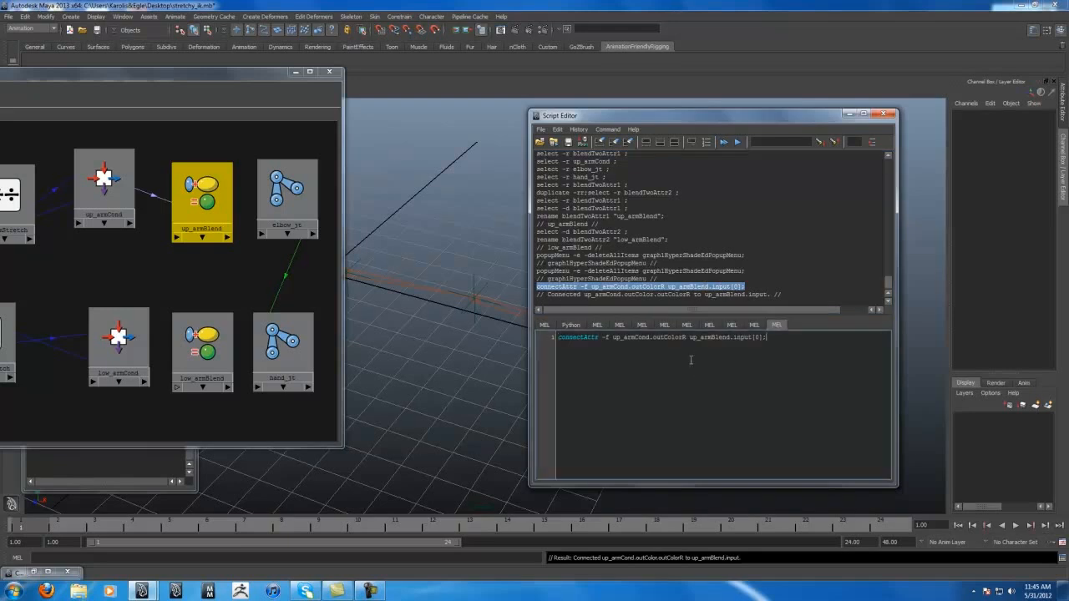
pyautogui.moveTo(707, 120); pyautogui.dragTo(776, 127)
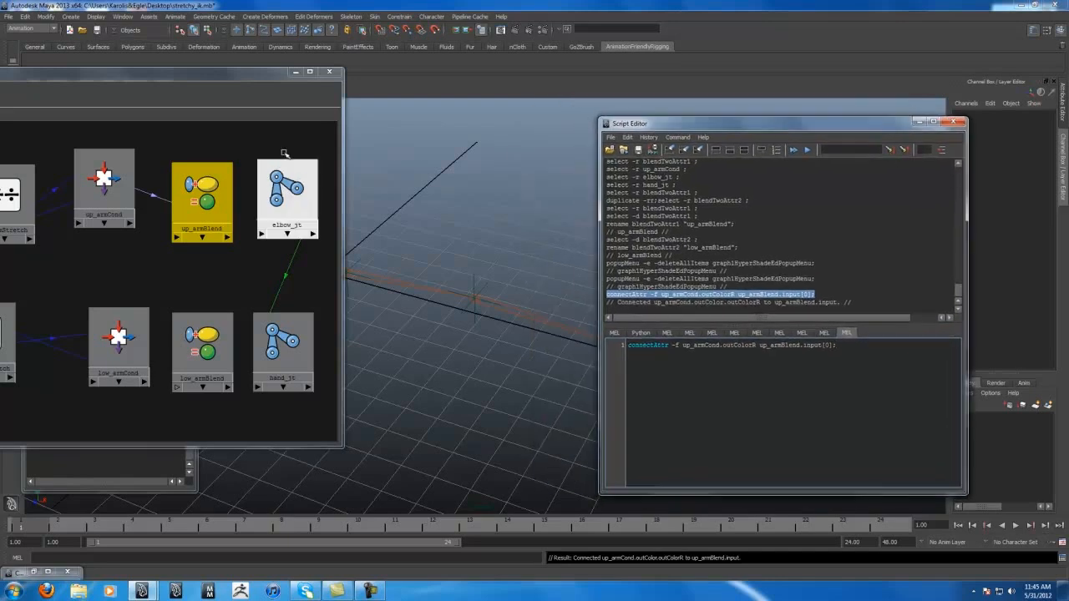
# Select the up_arm_distShape node in the graph and copy its node name.
pyautogui.moveTo(228, 71); pyautogui.dragTo(176, 85)
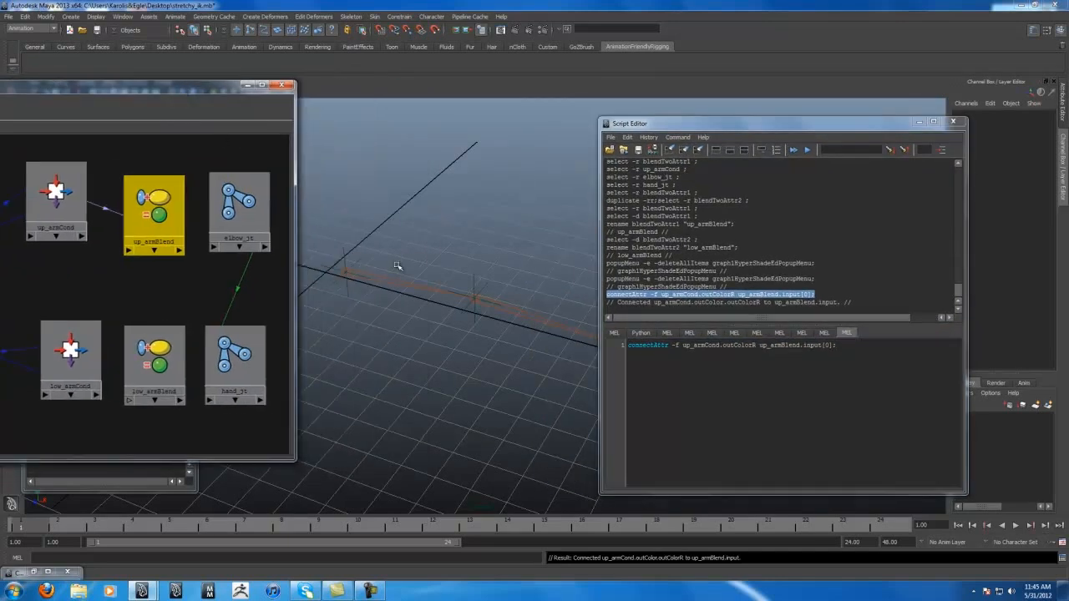
pyautogui.keyDown('alt'); pyautogui.moveTo(503, 361); pyautogui.dragTo(461, 391); pyautogui.keyUp('alt')
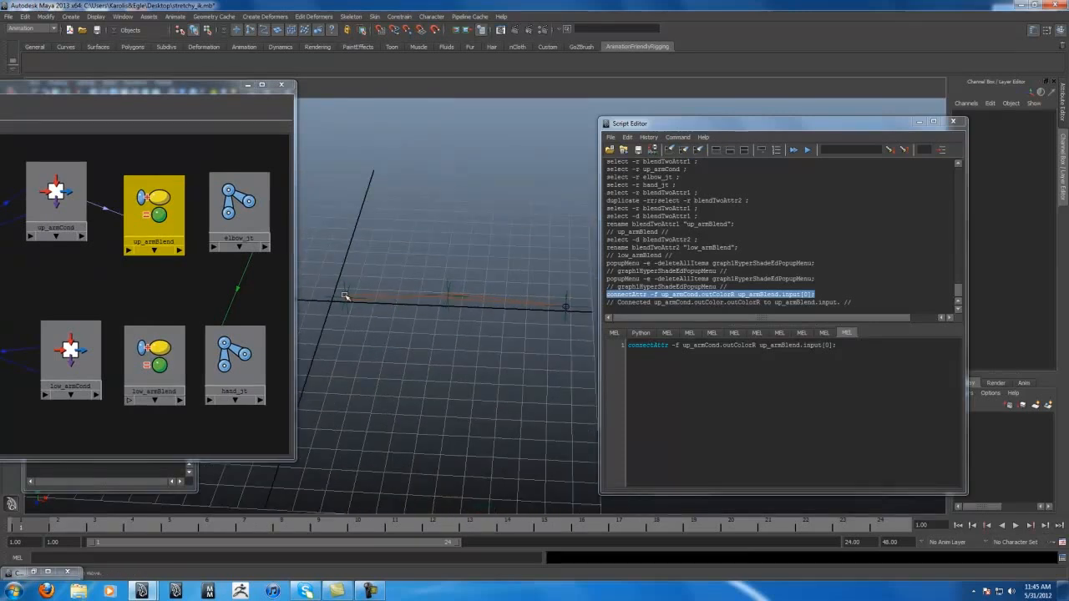
pyautogui.moveTo(191, 93); pyautogui.dragTo(516, 77)
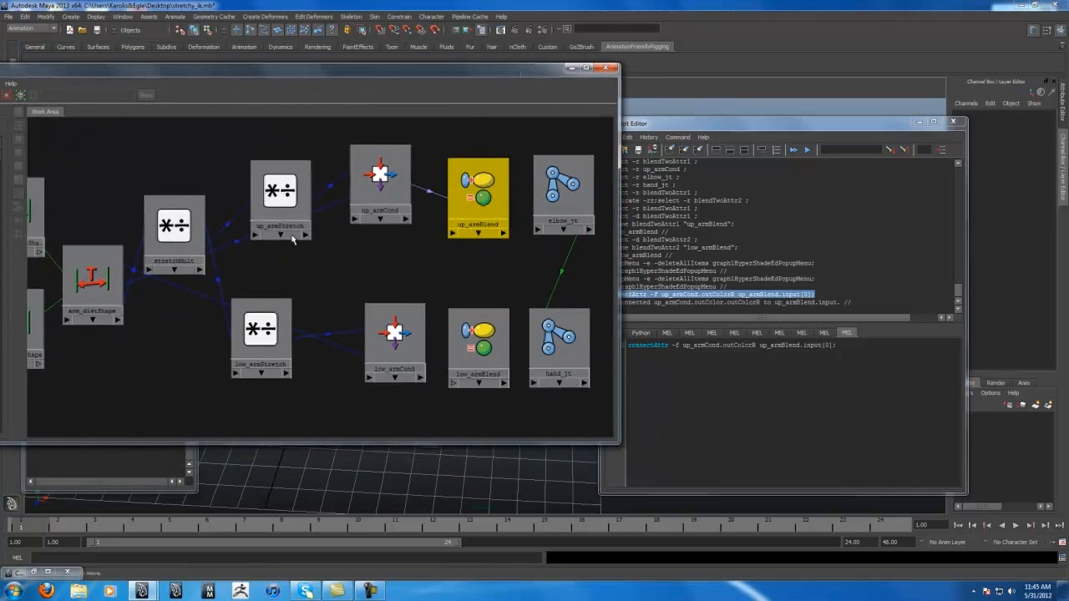
pyautogui.keyDown('alt'); pyautogui.moveTo(158, 339); pyautogui.dragTo(284, 339, button='middle'); pyautogui.keyUp('alt')
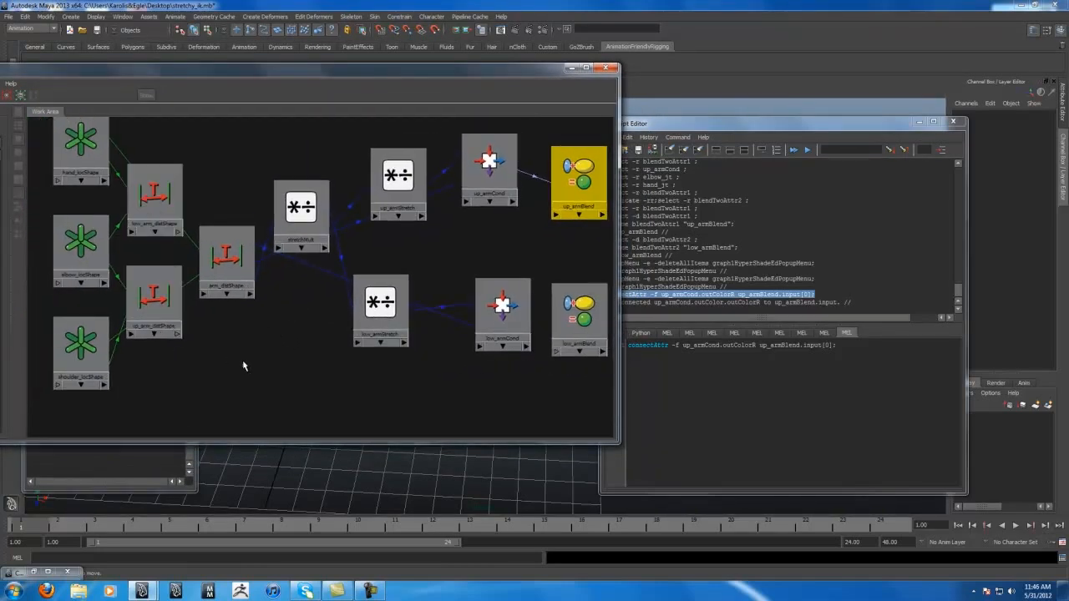
pyautogui.keyDown('alt'); pyautogui.moveTo(370, 383); pyautogui.dragTo(284, 376, button='middle'); pyautogui.keyUp('alt')
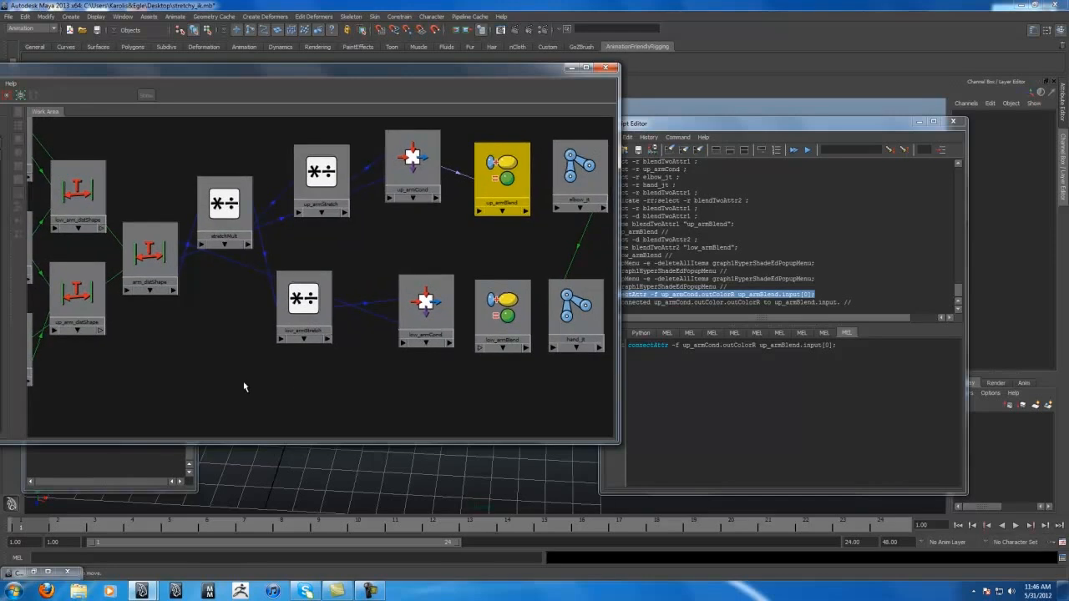
pyautogui.click(77, 320)
pyautogui.moveTo(530, 73); pyautogui.dragTo(486, 61)
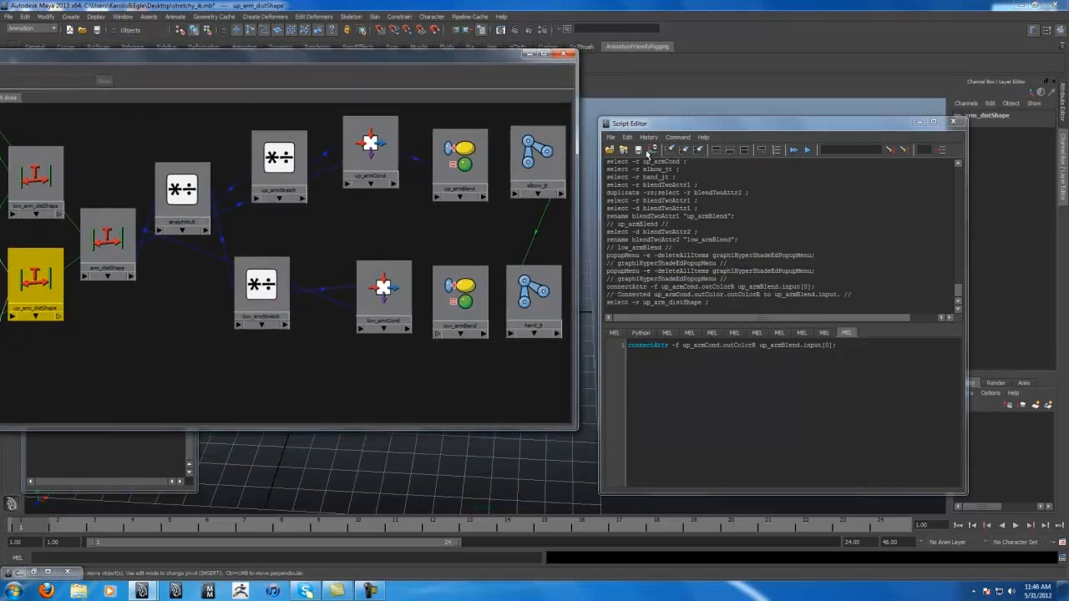
pyautogui.moveTo(786, 129); pyautogui.dragTo(785, 152)
pyautogui.click(977, 114)
pyautogui.hotkey('ctrl', 'c')
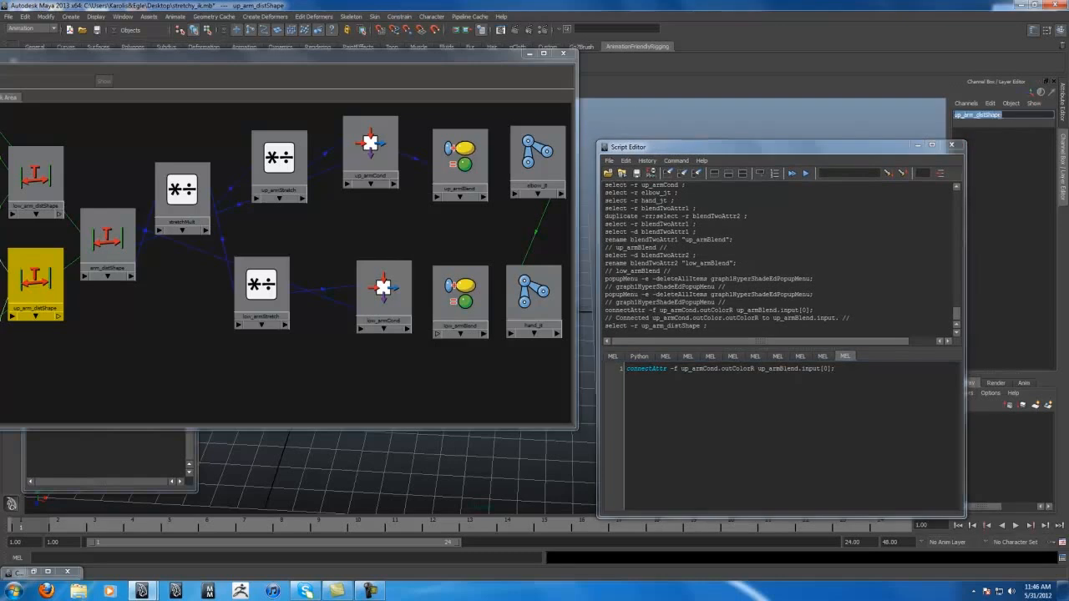
# Edit the connectAttr command to connect up_arm_distShape.distance to up_armBlend.input[1] and execute it.
pyautogui.click(755, 369)
pyautogui.moveTo(755, 369); pyautogui.dragTo(690, 369)
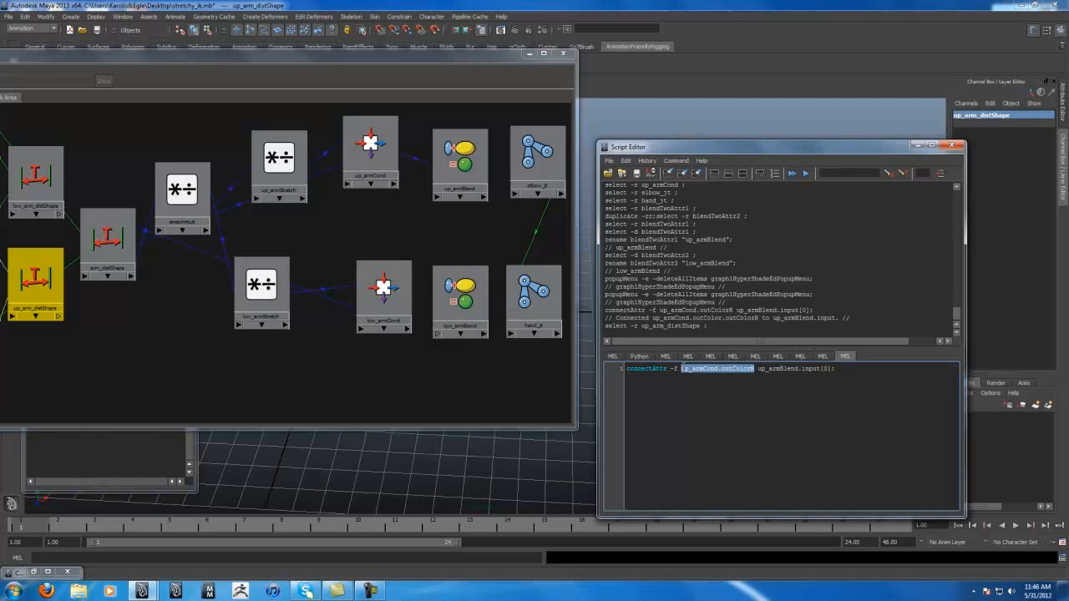
pyautogui.hotkey('ctrl', 'v')
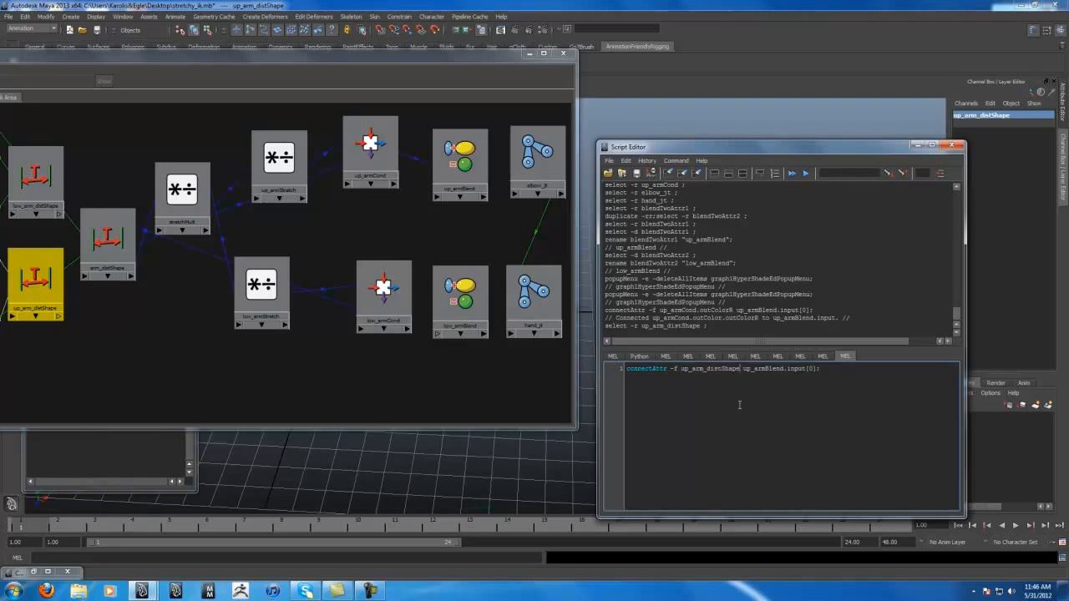
pyautogui.write('.distance')
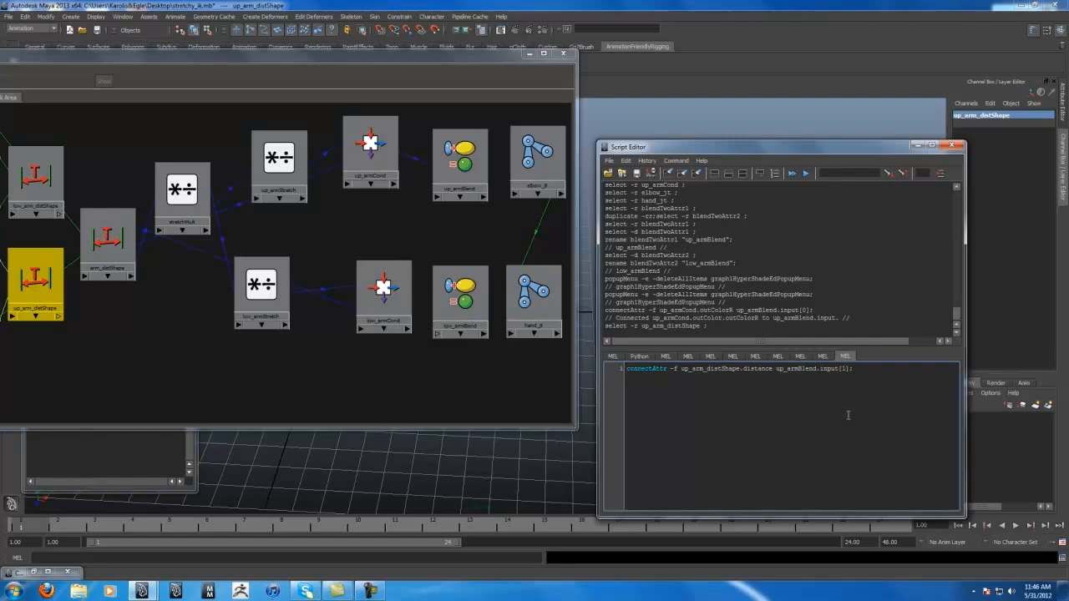
pyautogui.hotkey('ctrl', 'a')
pyautogui.hotkey('ctrl', 'Return')
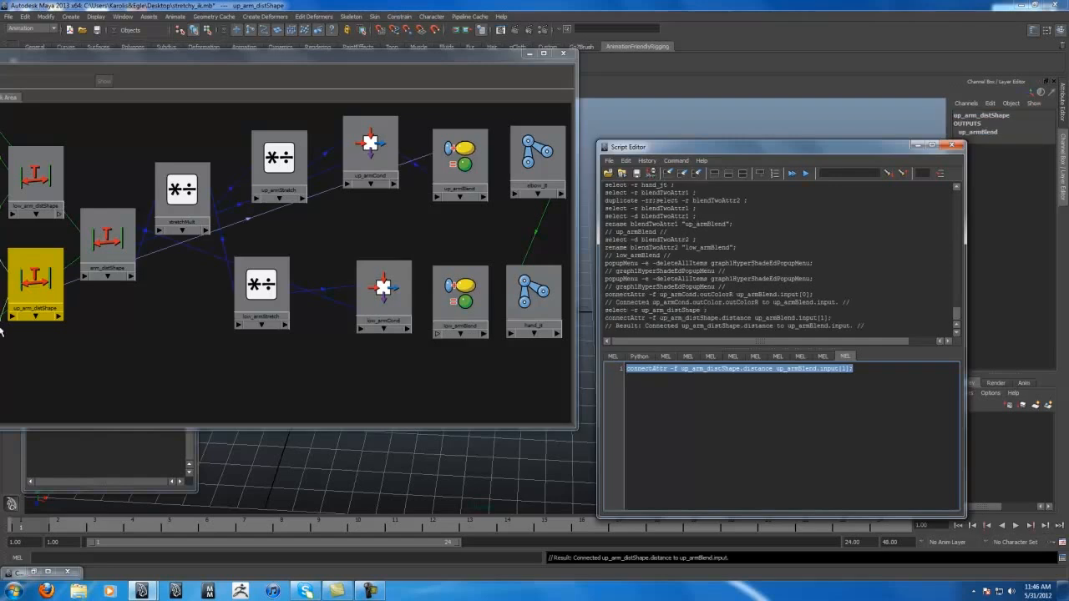
# Move up_arm_distShape slightly lower in the graph, minimize the Script Editor, and display the attributes of up_armBlend.
pyautogui.moveTo(42, 275); pyautogui.dragTo(73, 346)
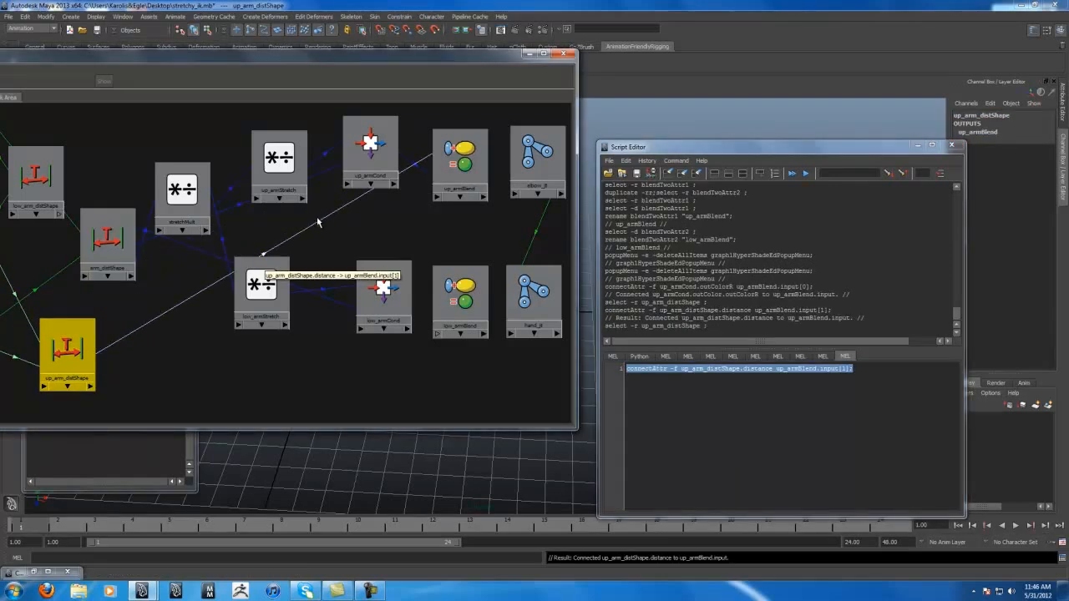
pyautogui.moveTo(90, 342); pyautogui.dragTo(71, 305)
pyautogui.click(459, 163)
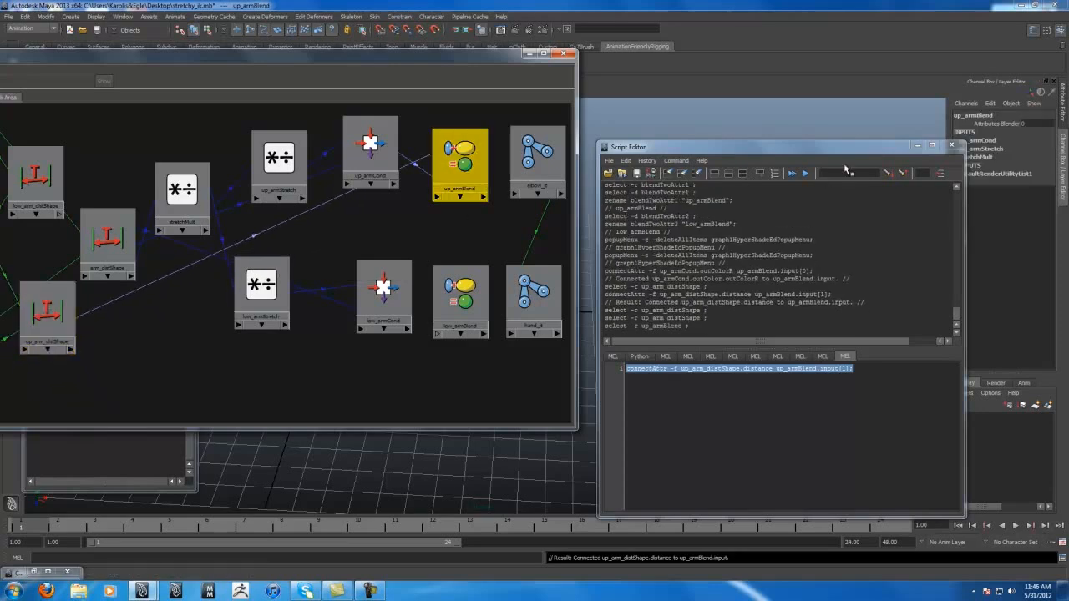
pyautogui.click(918, 146)
pyautogui.hotkey('ctrl', 'a')
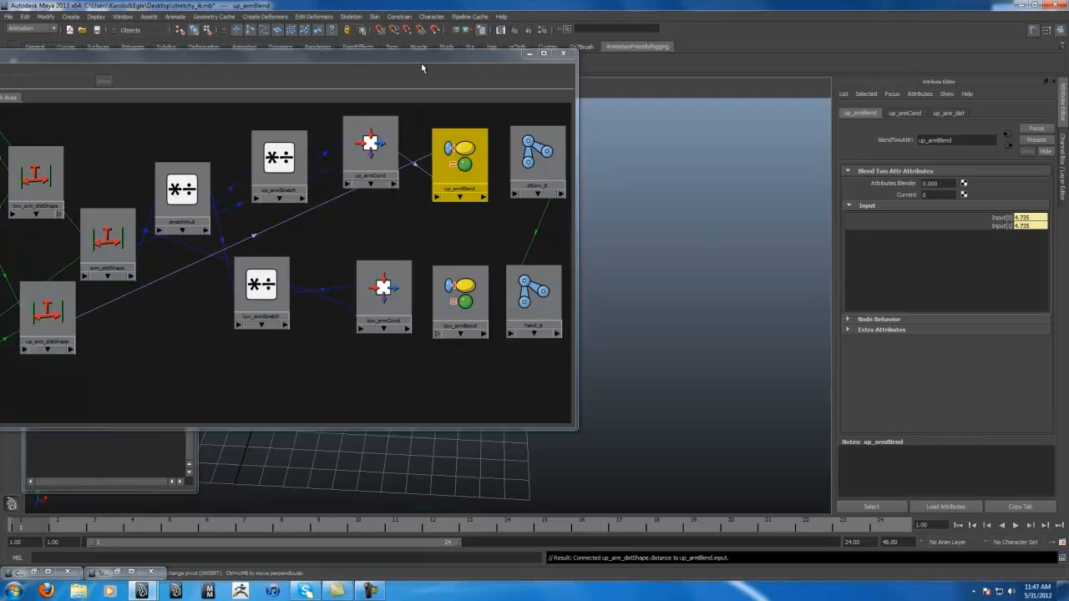
pyautogui.moveTo(418, 58); pyautogui.dragTo(397, 371)
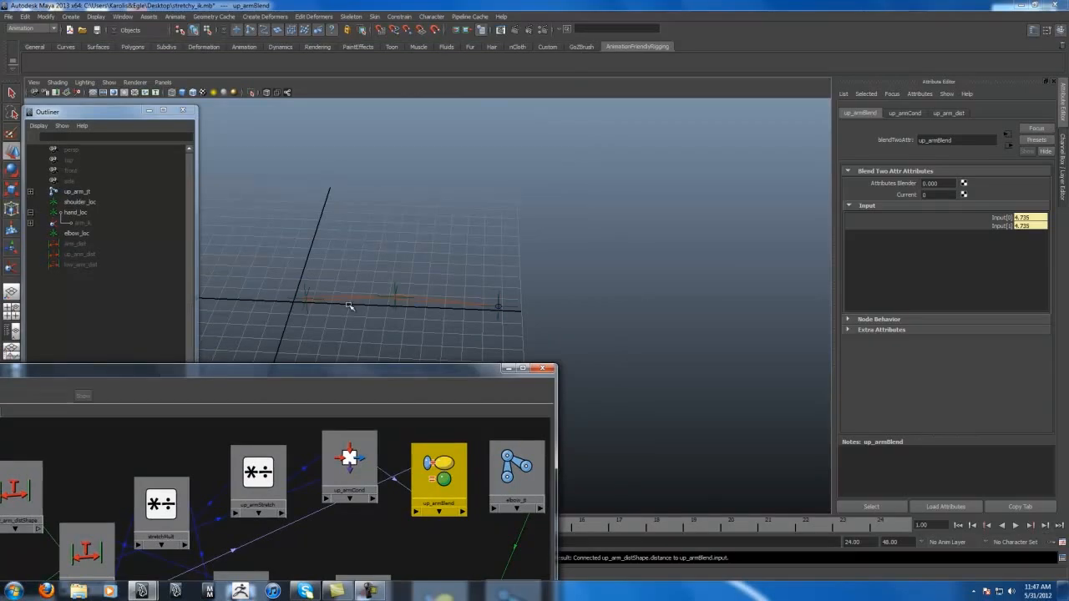
pyautogui.moveTo(410, 374); pyautogui.dragTo(407, 94)
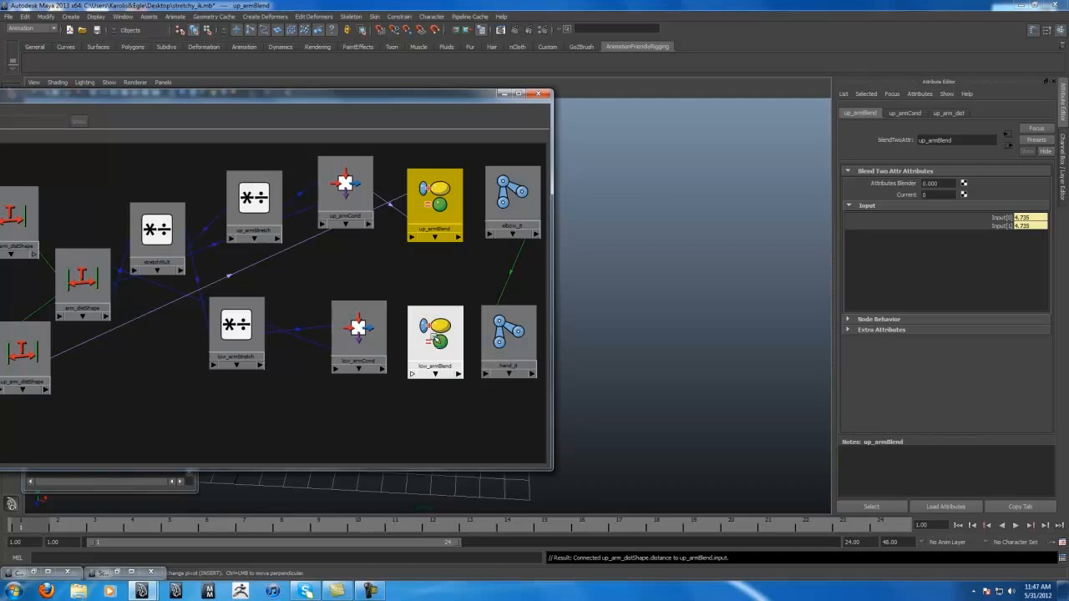
# Replace low_armBlend with a duplicate of up_armBlend, placed between low_armCond and hand_jt.
pyautogui.click(438, 341)
pyautogui.press('Delete')
pyautogui.click(441, 218)
pyautogui.hotkey('ctrl', 'd')
pyautogui.moveTo(127, 328); pyautogui.dragTo(443, 349)
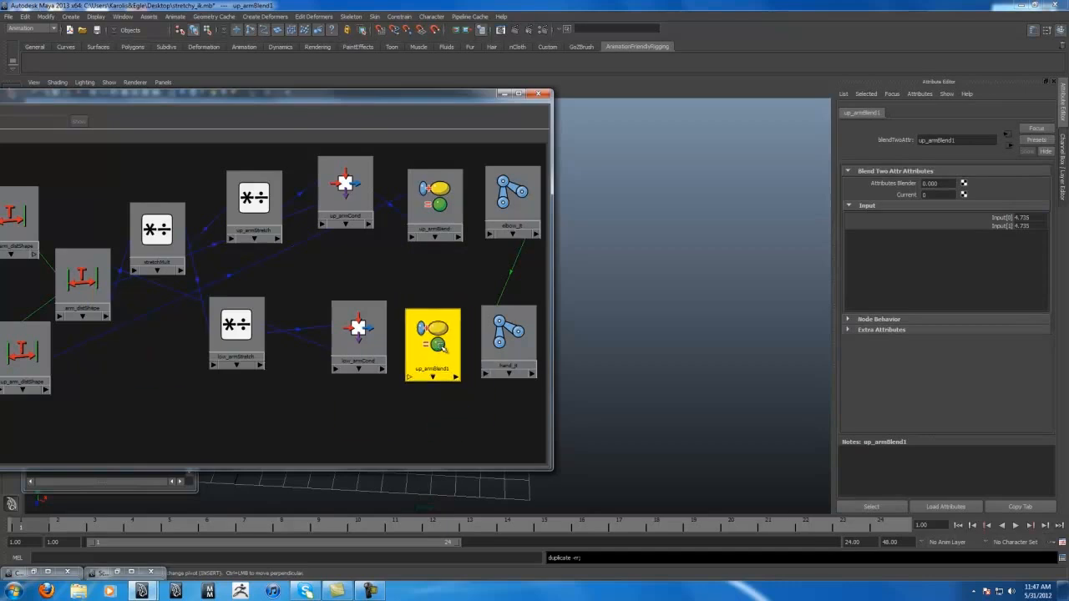
# Rename the duplicated blend node low_armBlend.
pyautogui.doubleClick(439, 370)
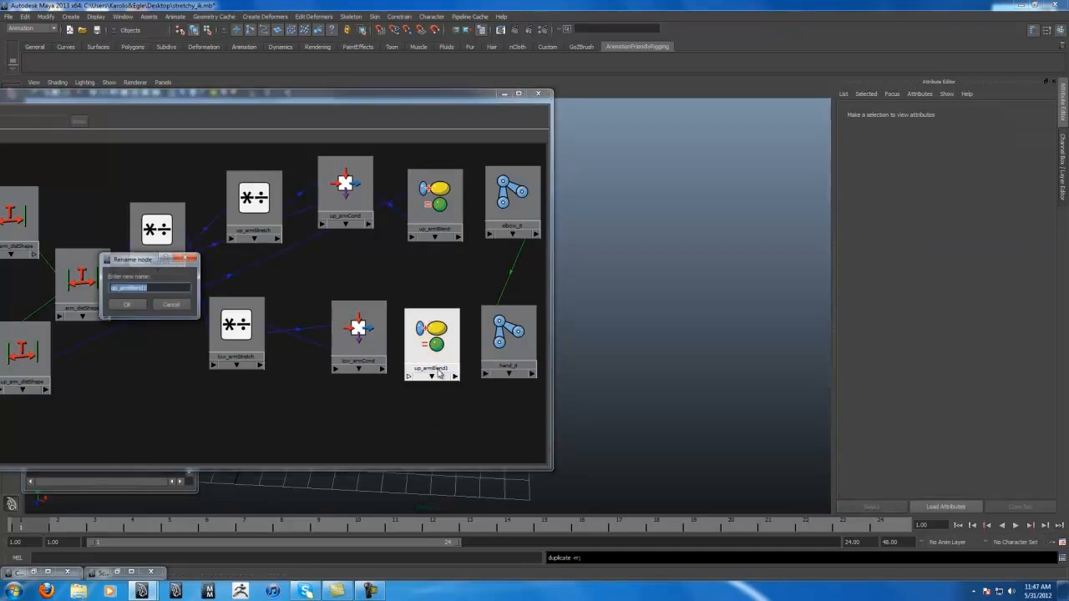
pyautogui.click(160, 289)
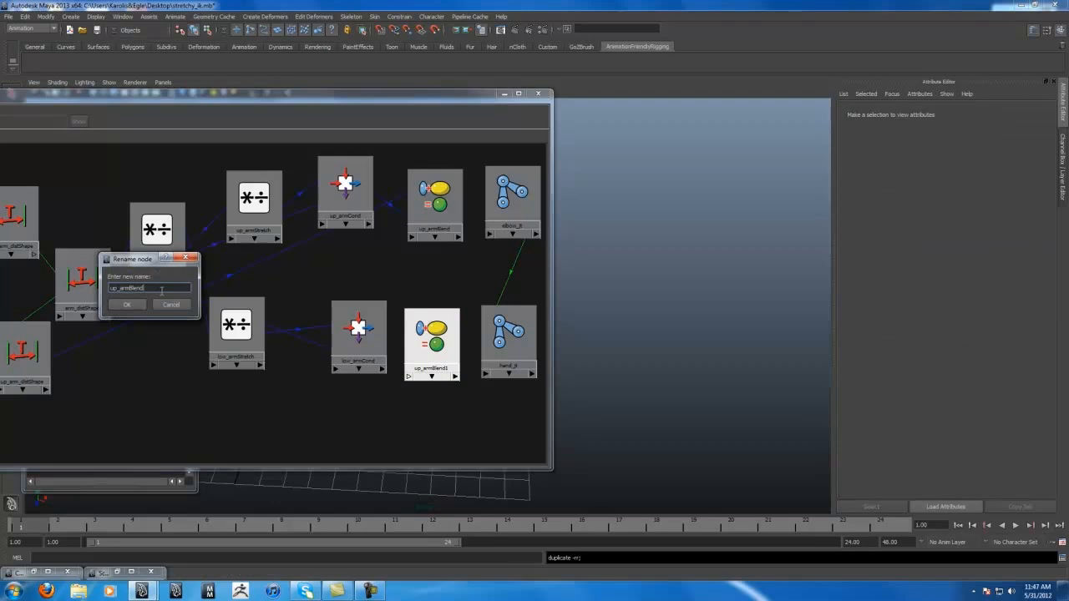
pyautogui.write('low')
pyautogui.press('Return')
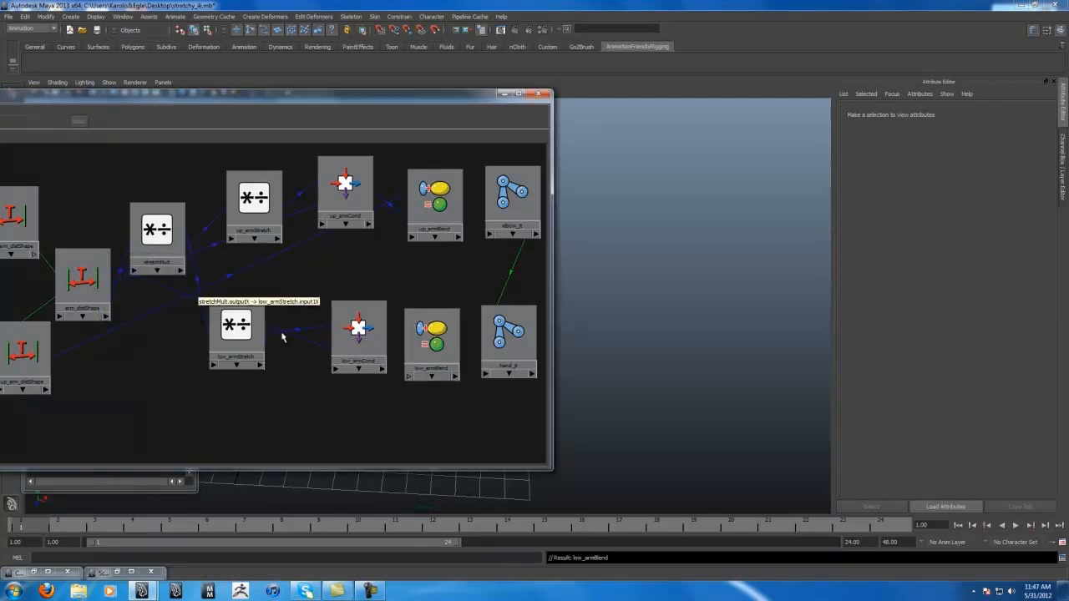
# Connect low_armCond's outColorR to input[0] of low_armBlend through the Connection Editor, and close the editor.
pyautogui.click(383, 369)
pyautogui.moveTo(434, 383)
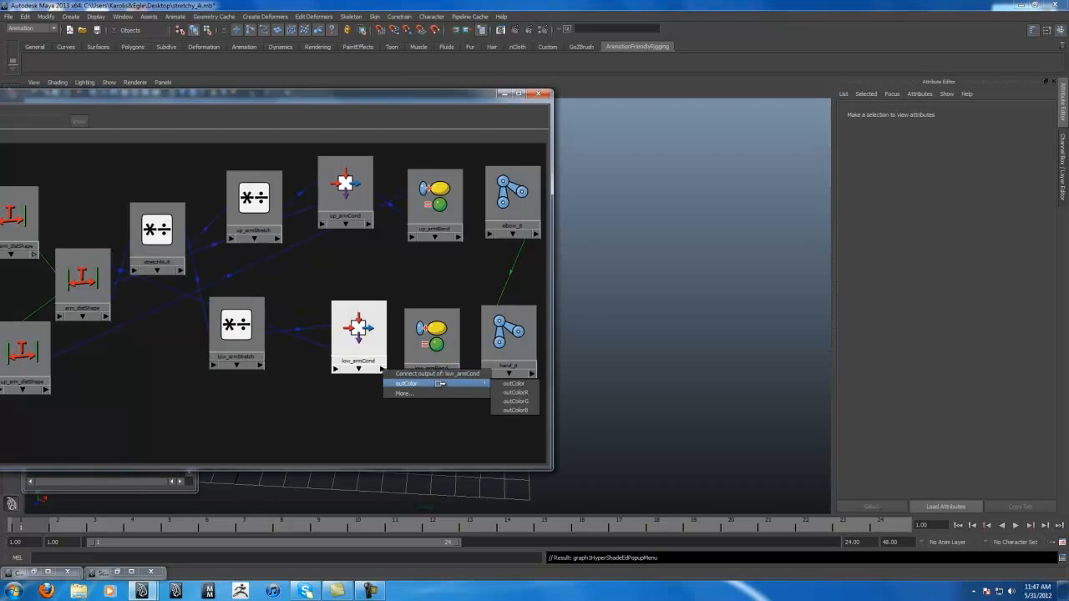
pyautogui.click(508, 391)
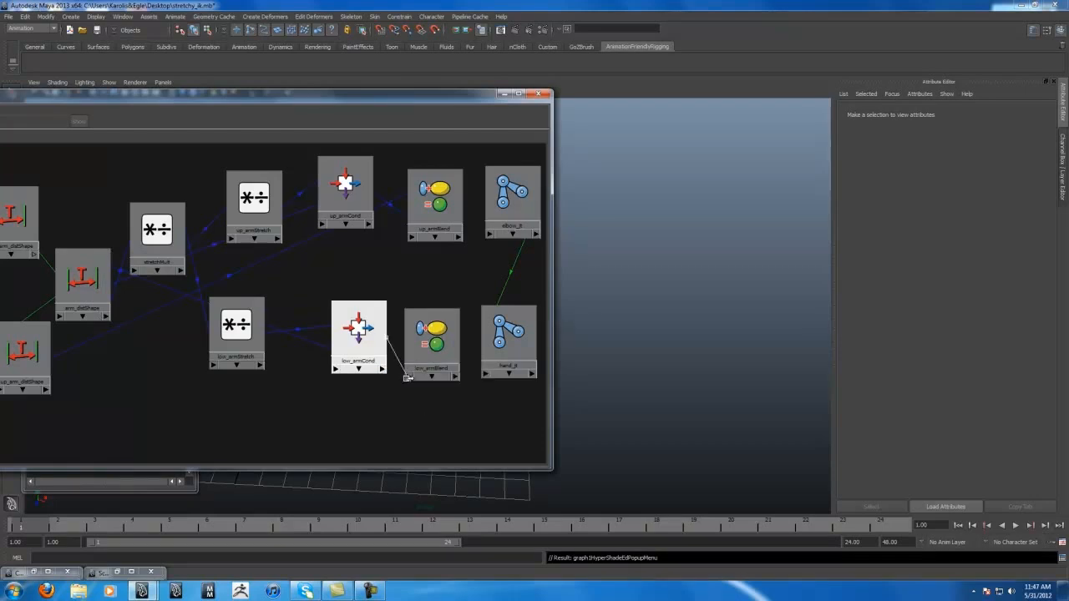
pyautogui.click(408, 378)
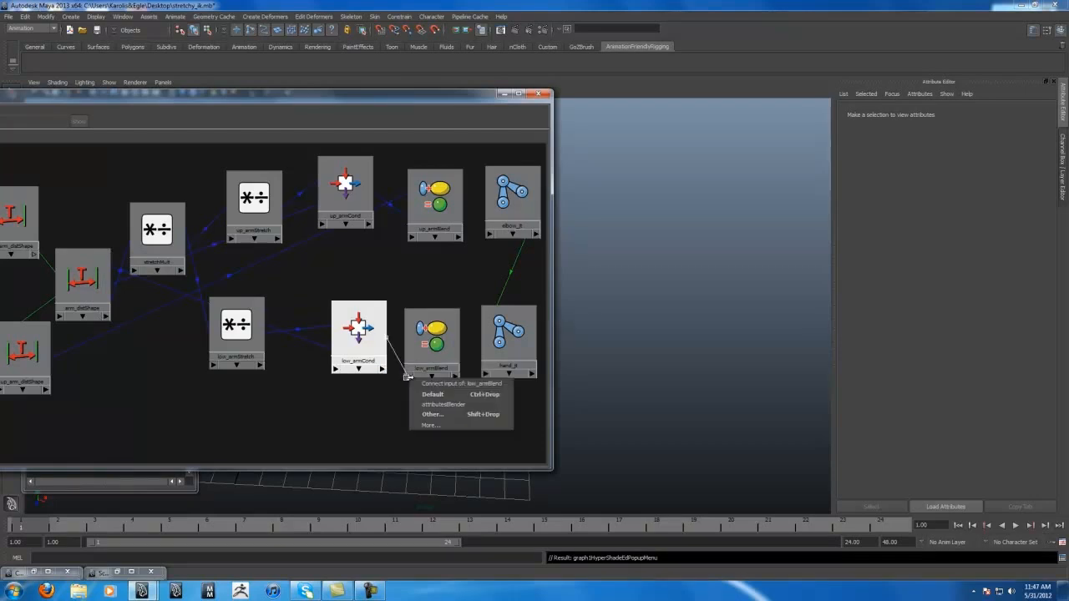
pyautogui.click(451, 424)
pyautogui.click(365, 335)
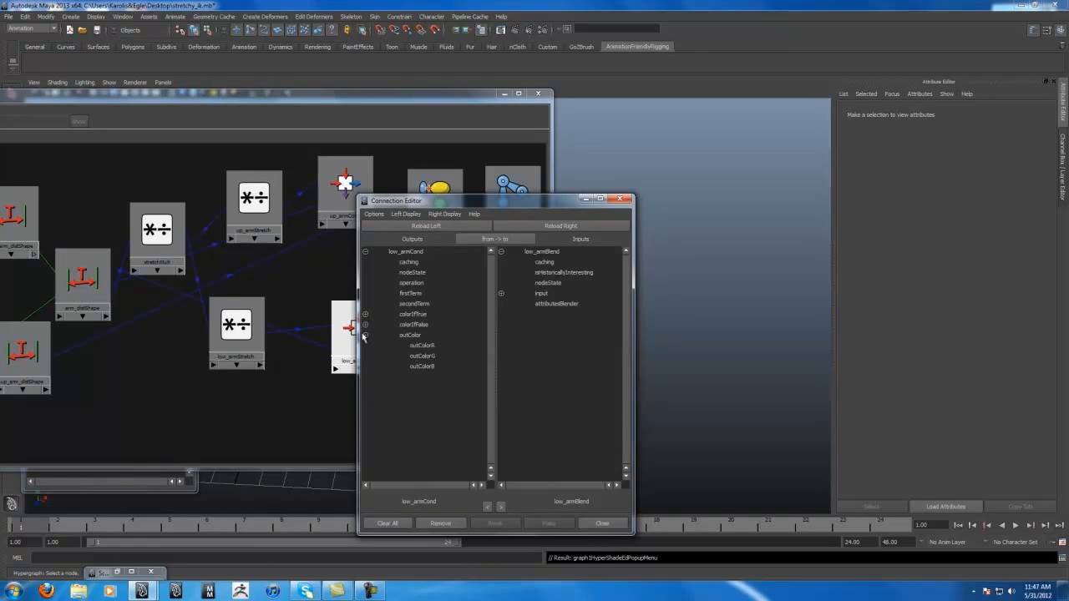
pyautogui.click(436, 346)
pyautogui.click(502, 294)
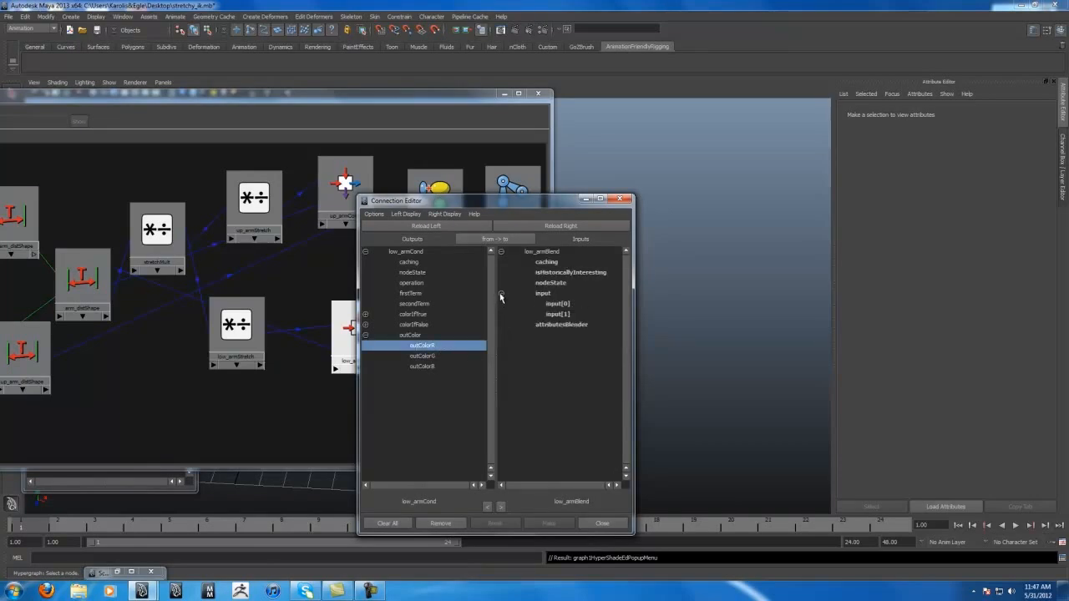
pyautogui.click(556, 304)
pyautogui.click(622, 200)
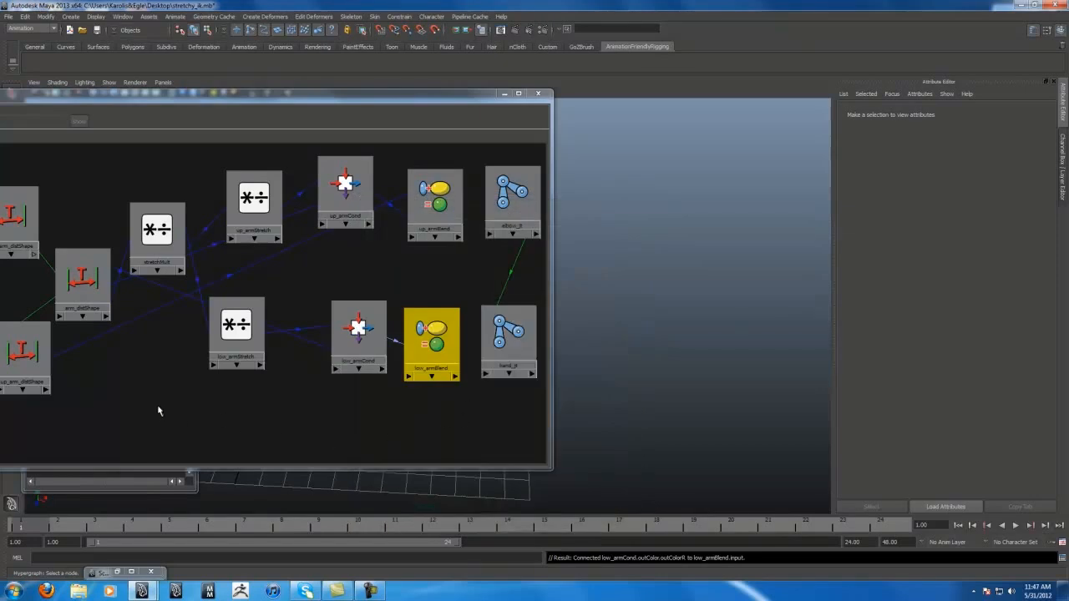
# Connect low_arm_distShape's distance to input[1] of low_armBlend through the Connection Editor, and close the editor.
pyautogui.moveTo(103, 98); pyautogui.dragTo(126, 96)
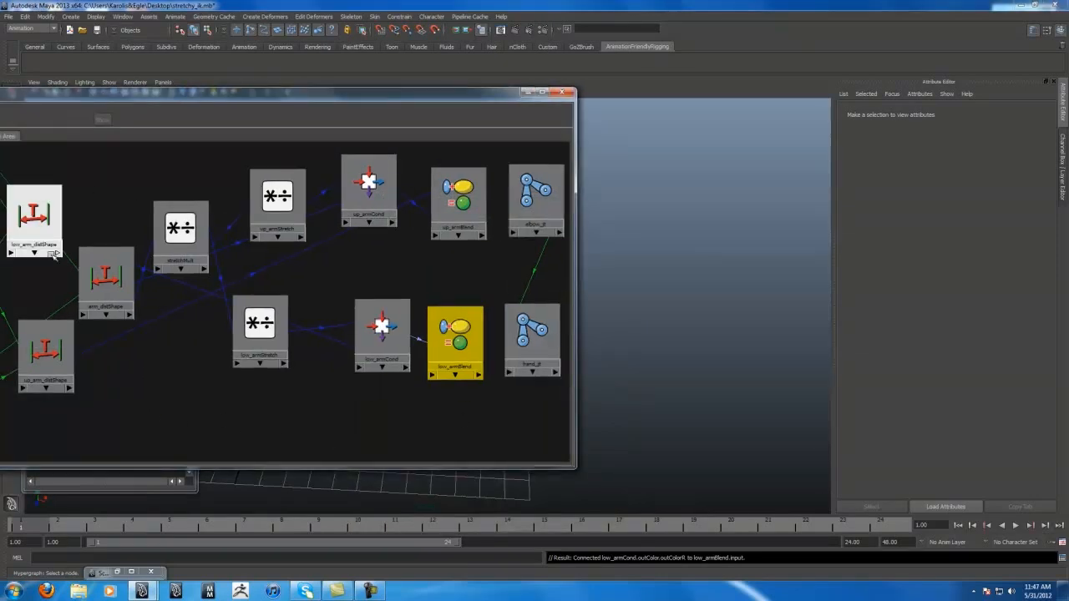
pyautogui.click(55, 249)
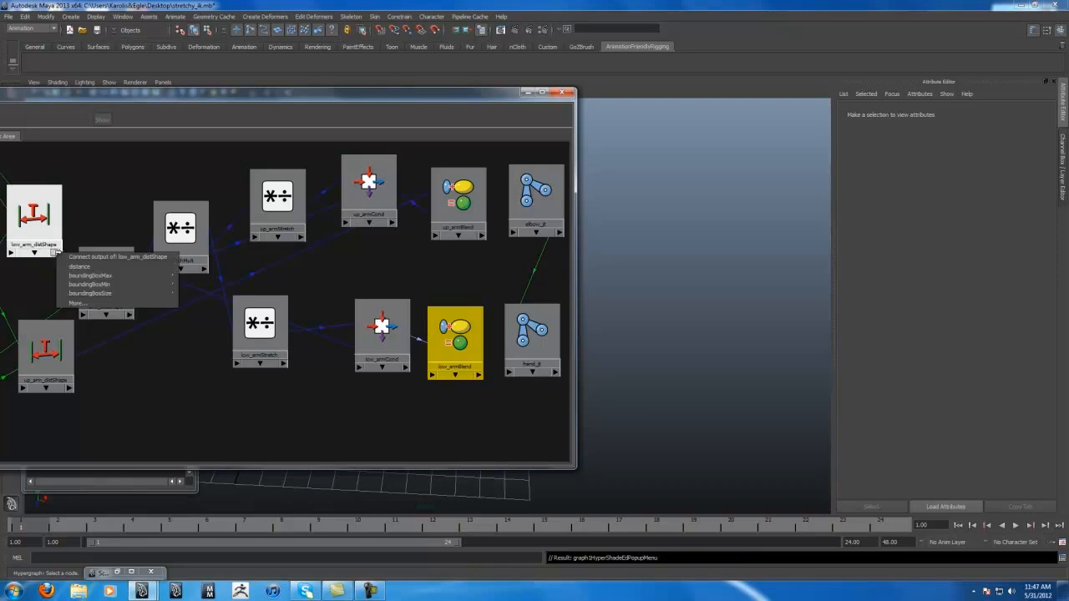
pyautogui.click(81, 265)
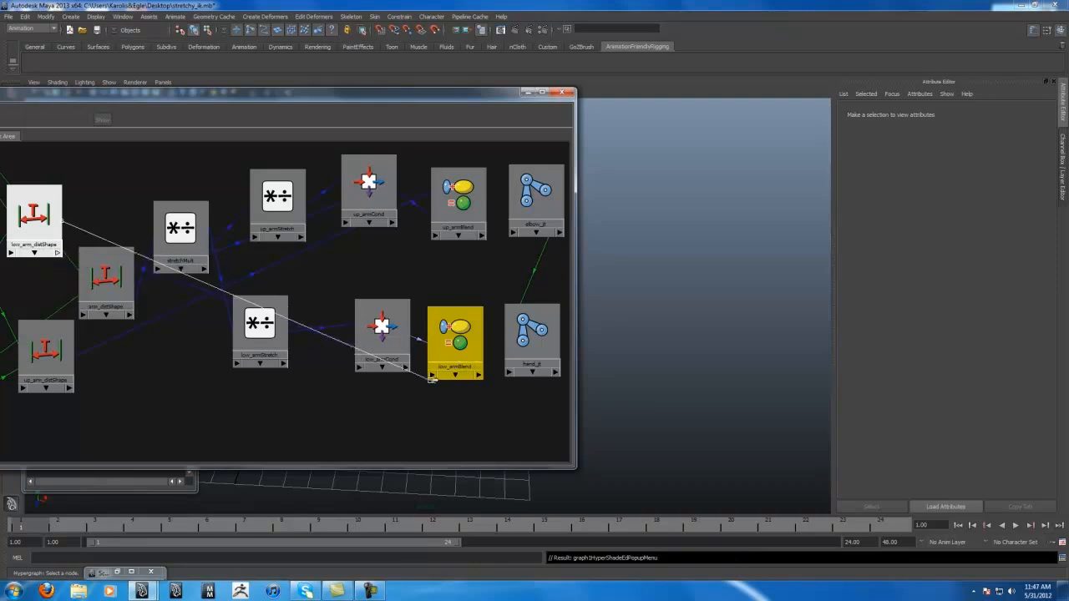
pyautogui.click(431, 374)
pyautogui.click(470, 412)
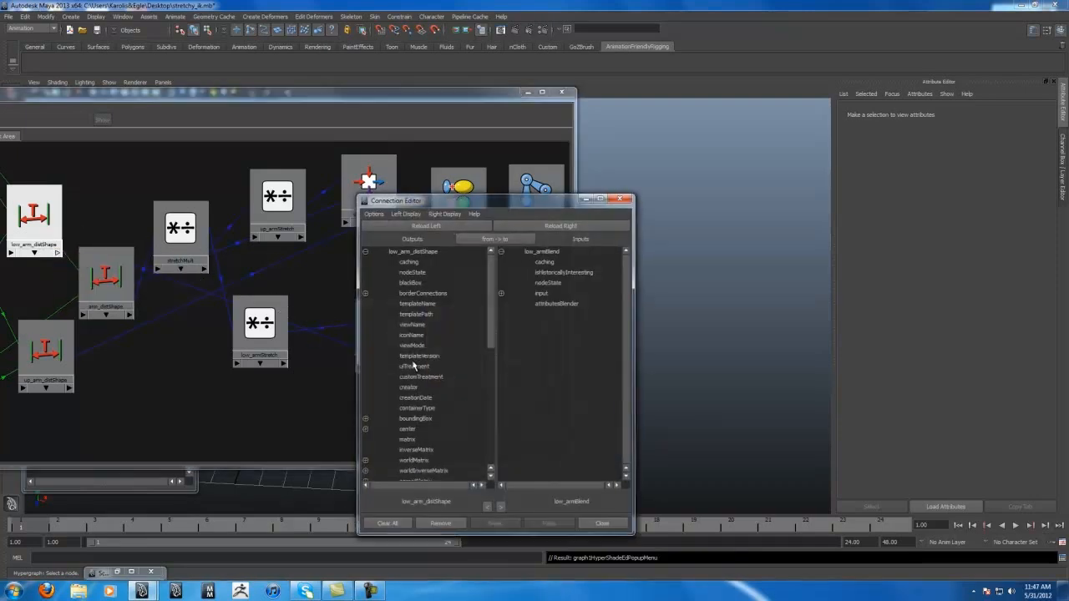
pyautogui.moveTo(492, 324); pyautogui.dragTo(499, 448)
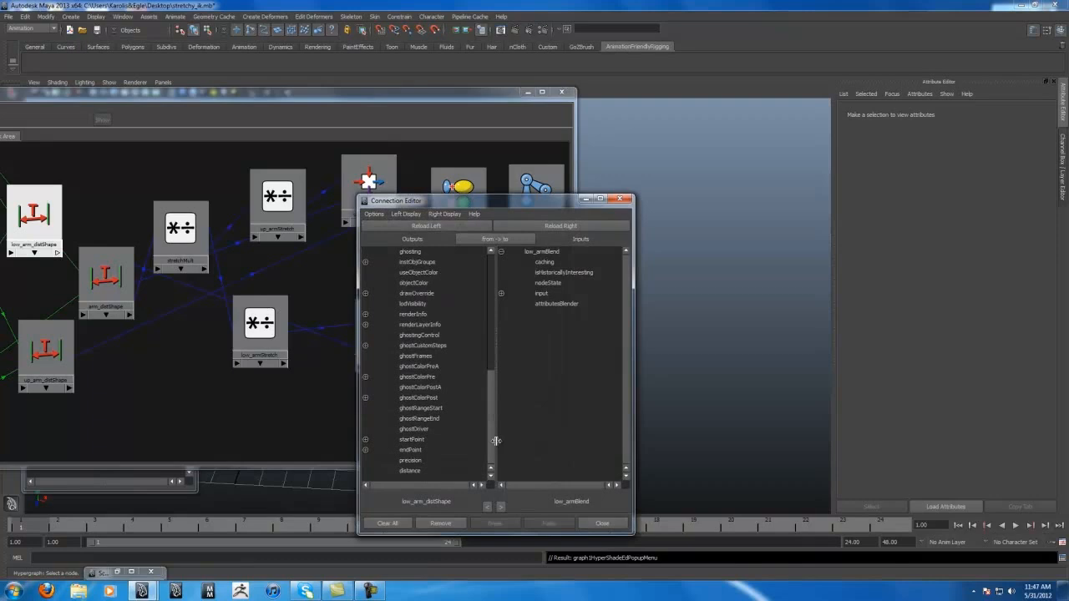
pyautogui.click(417, 471)
pyautogui.click(501, 293)
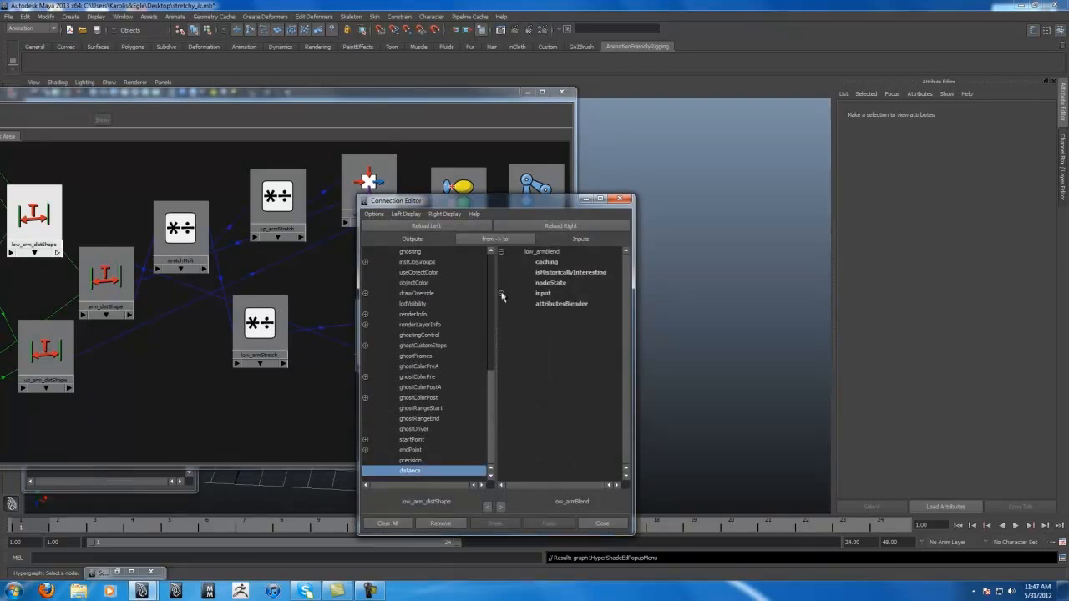
pyautogui.click(559, 315)
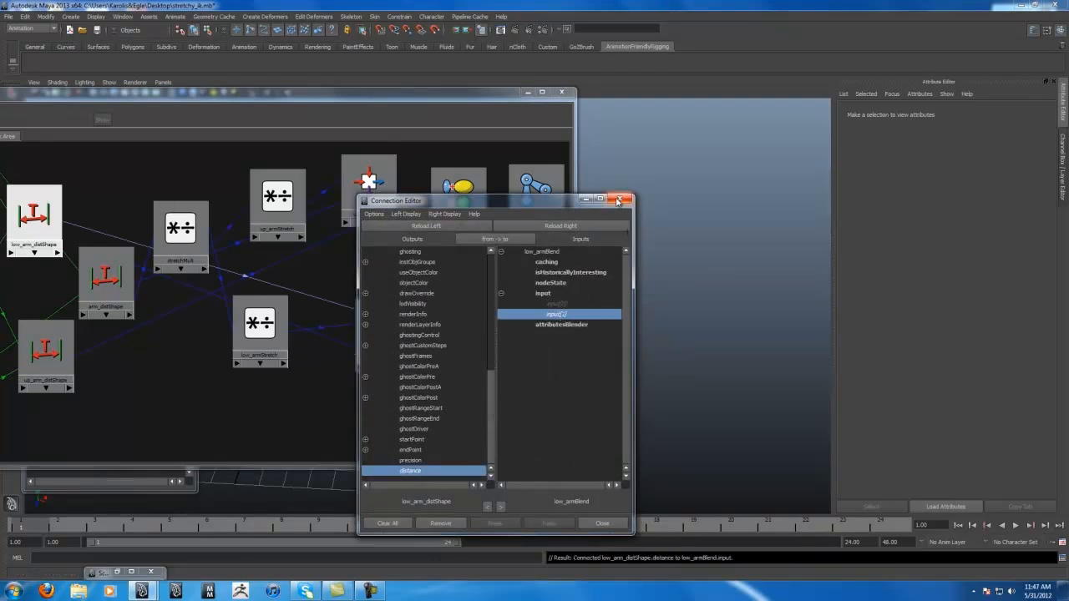
pyautogui.click(620, 198)
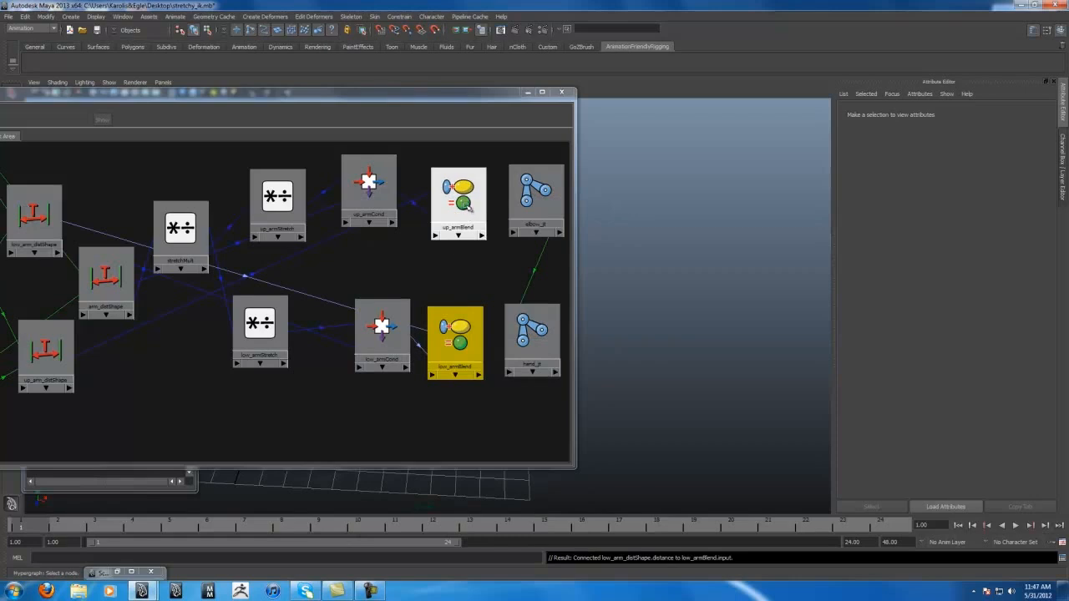
# Check the input values of up_armBlend and low_armBlend in their attributes.
pyautogui.click(461, 209)
pyautogui.click(466, 342)
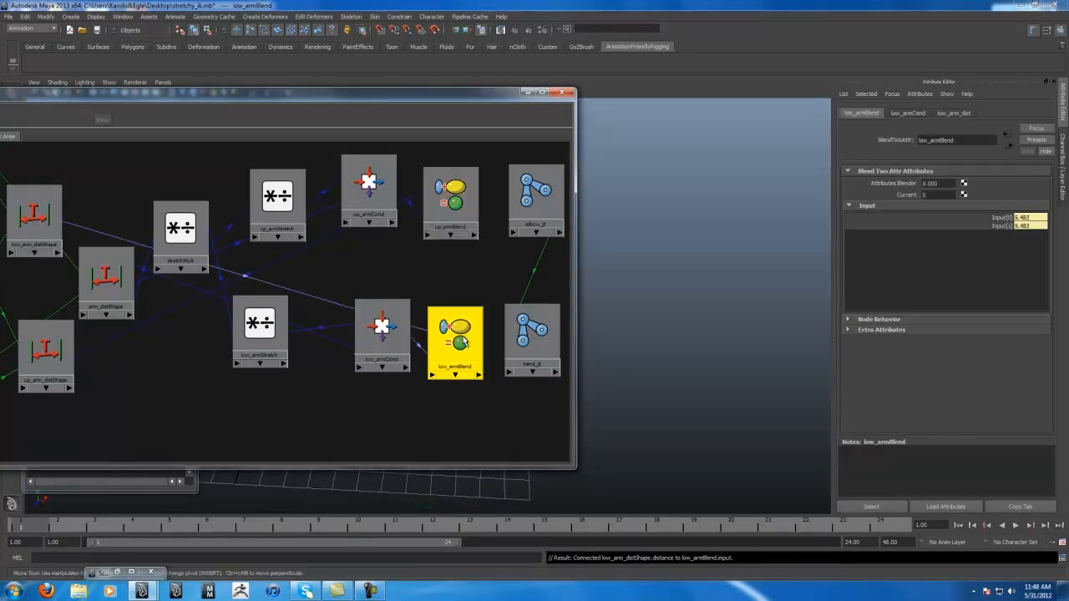
# Connect the output of up_armBlend to the translateX of elbow_jt.
pyautogui.click(452, 209)
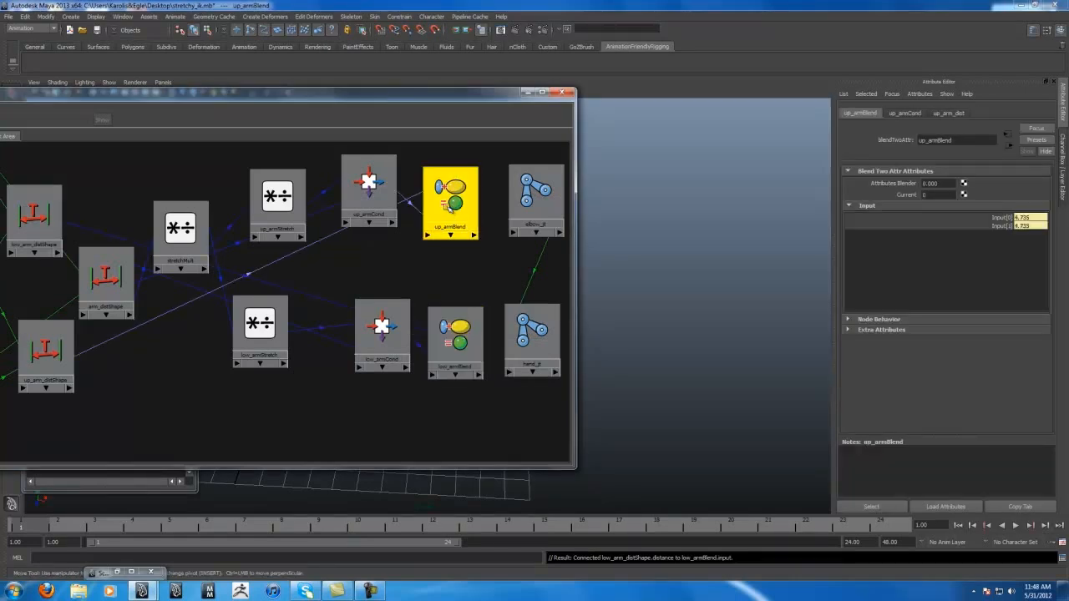
pyautogui.click(473, 235)
pyautogui.click(538, 248)
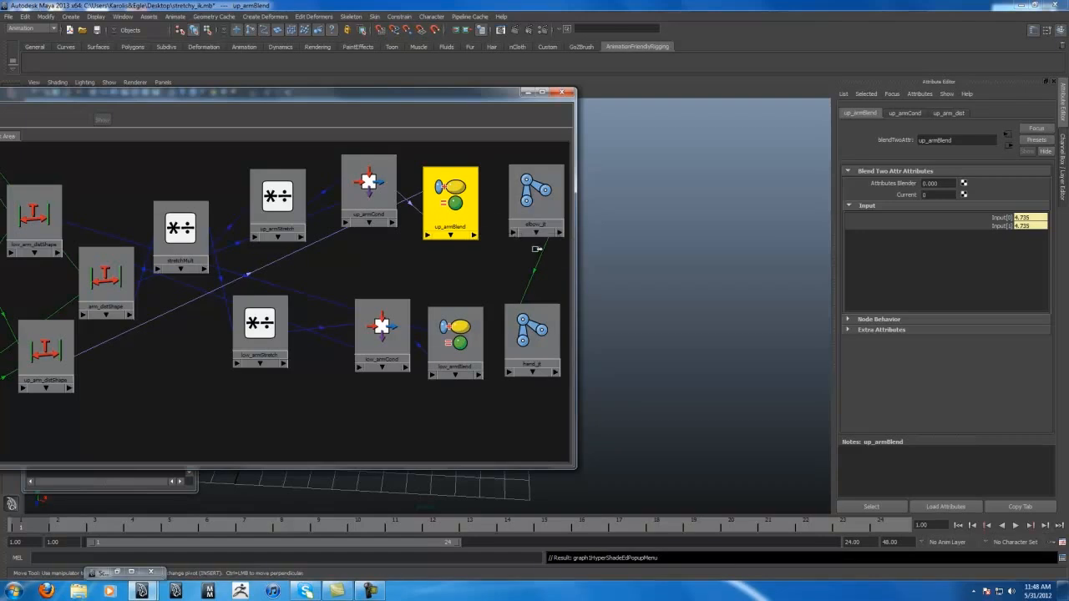
pyautogui.click(513, 233)
pyautogui.moveTo(579, 332)
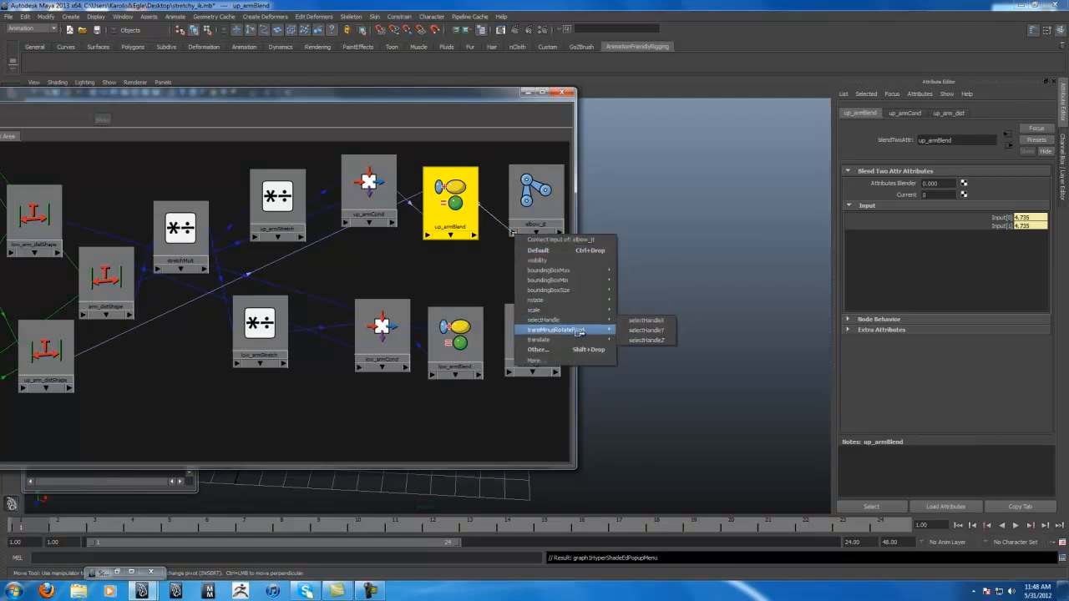
pyautogui.click(647, 339)
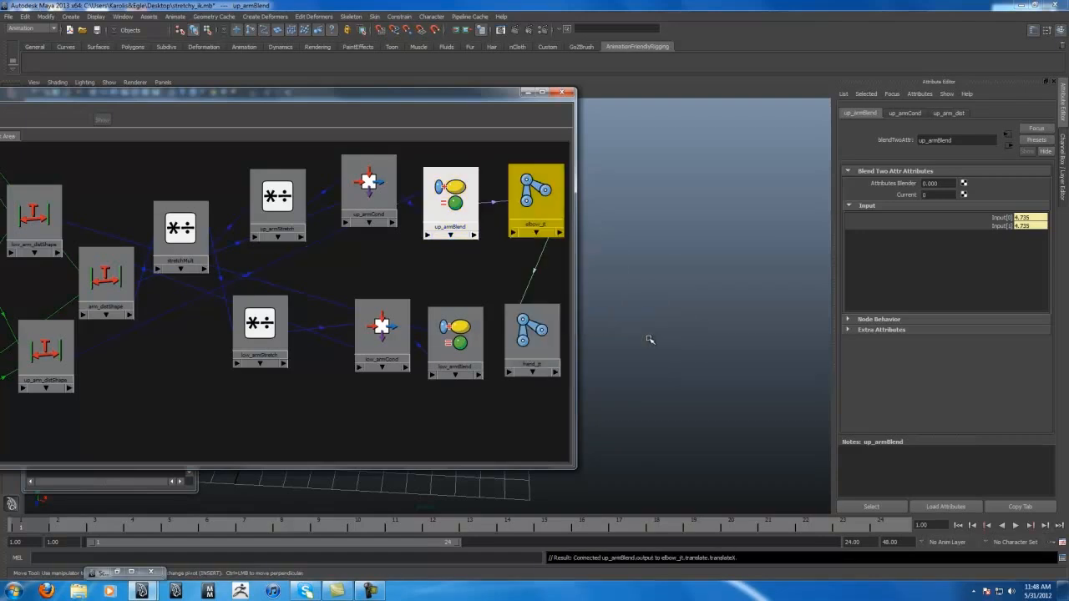
# Connect the output of low_armBlend to the translateX of hand_jt.
pyautogui.click(479, 375)
pyautogui.click(499, 389)
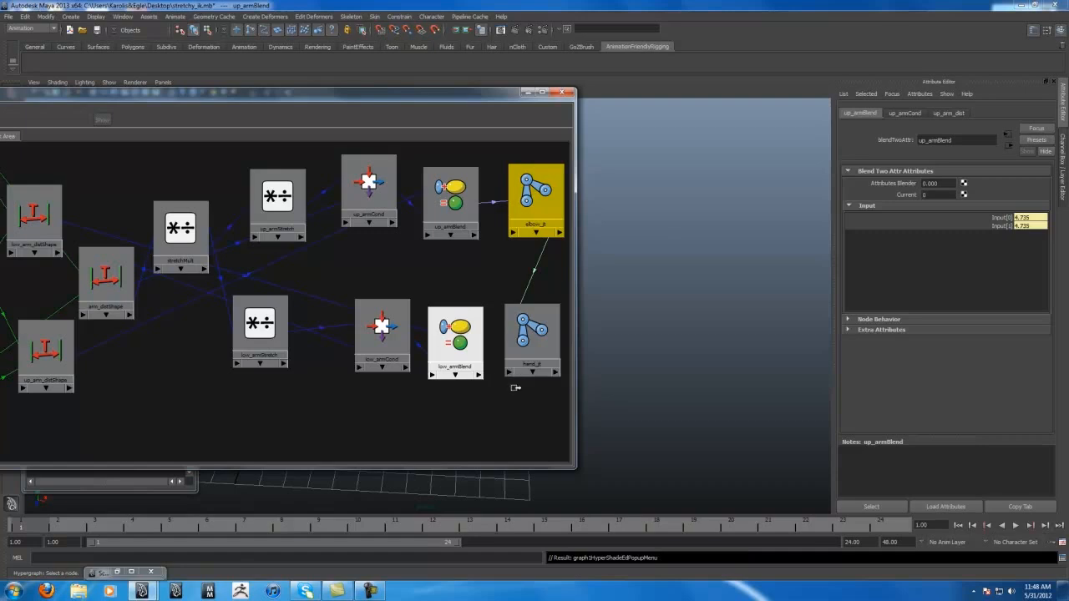
pyautogui.click(507, 372)
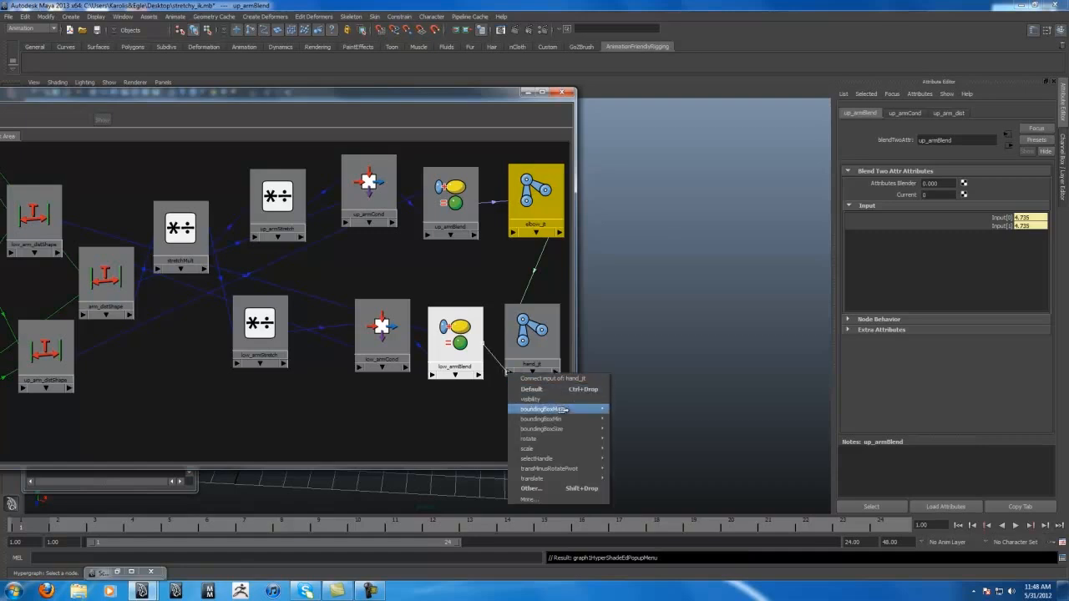
pyautogui.click(643, 469)
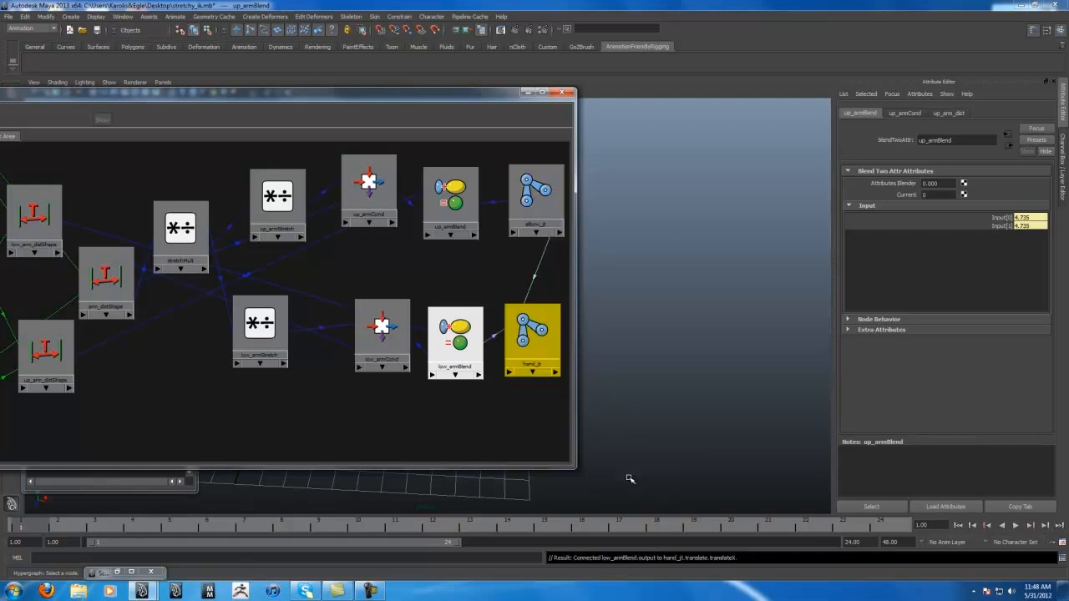
# Check the Attributes Blender of up_armBlend and low_armBlend and the condition values of up_armCond in the Channel Box.
pyautogui.moveTo(476, 120); pyautogui.dragTo(346, 125)
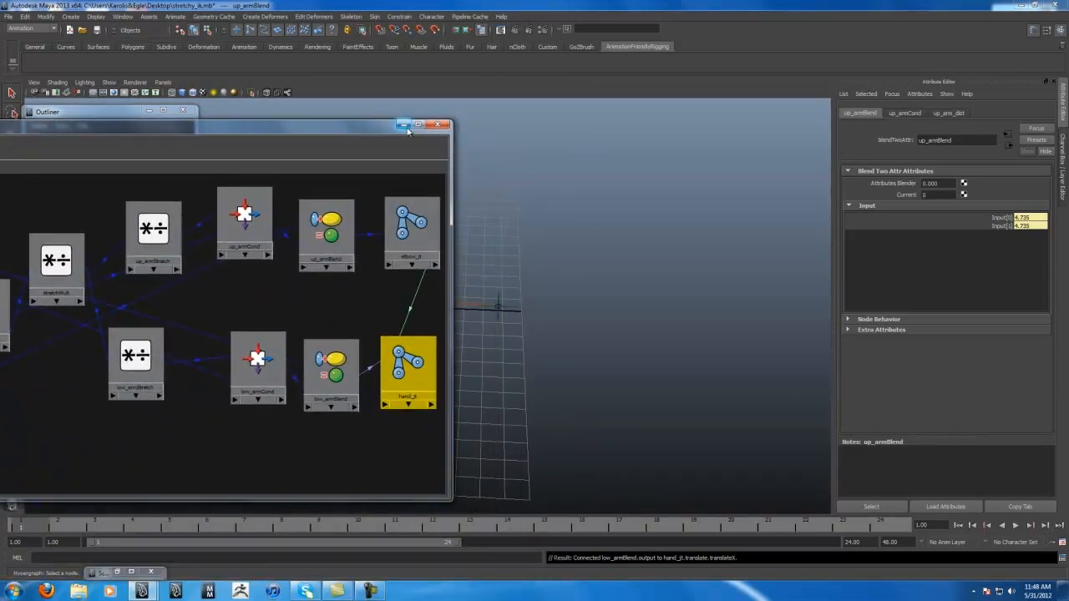
pyautogui.click(321, 234)
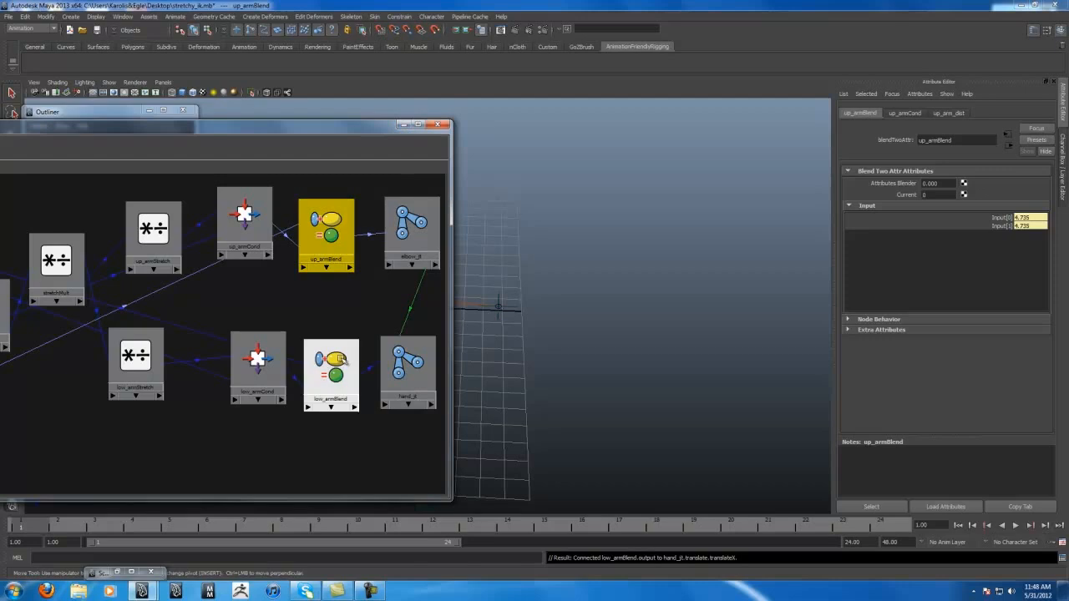
pyautogui.click(332, 382)
pyautogui.hotkey('ctrl', 'a')
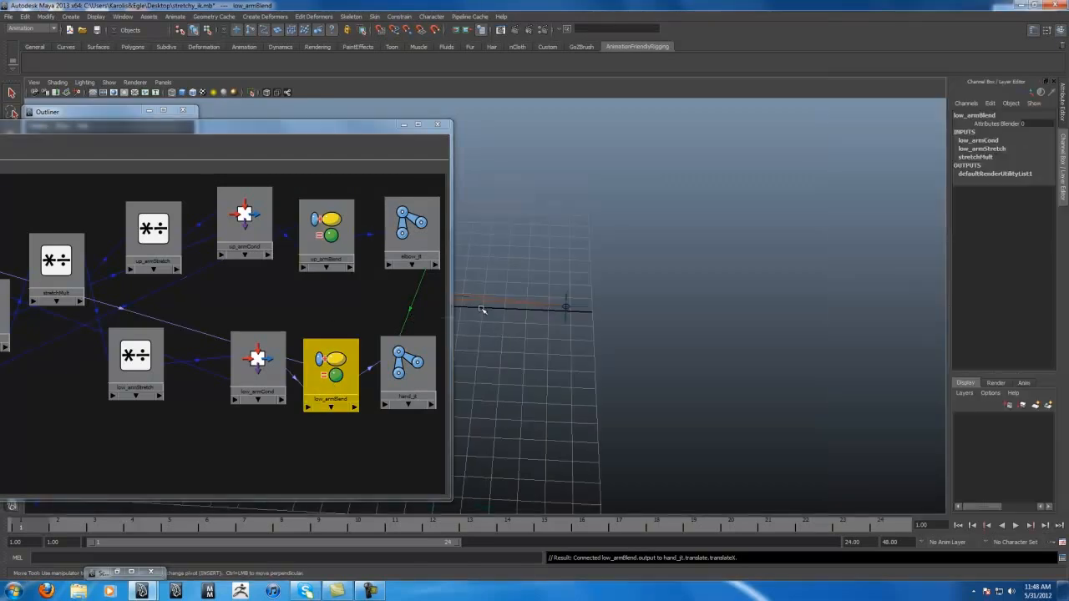
pyautogui.click(343, 250)
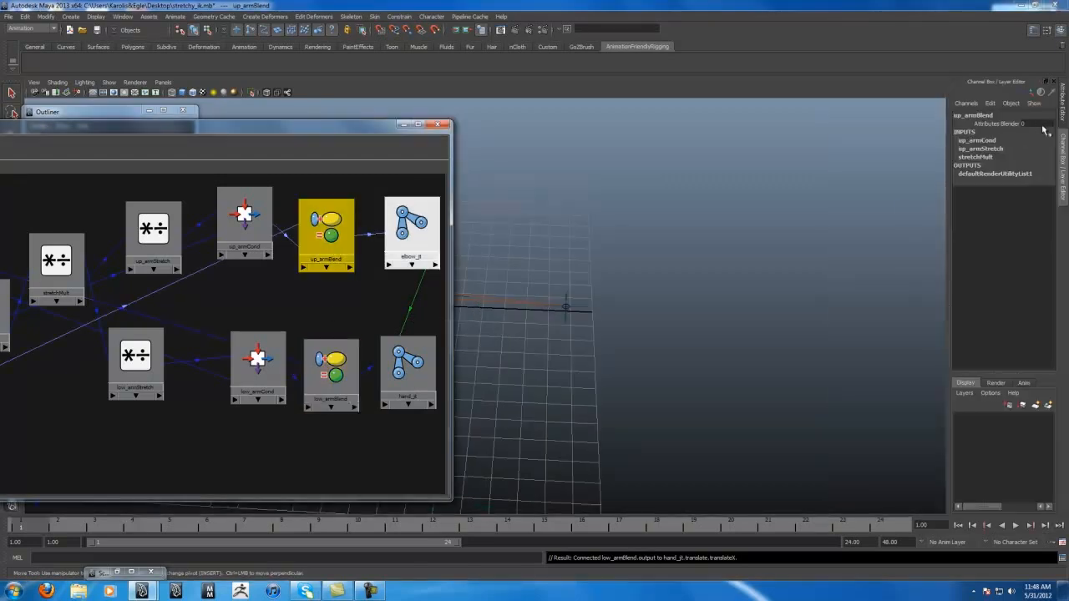
pyautogui.click(328, 382)
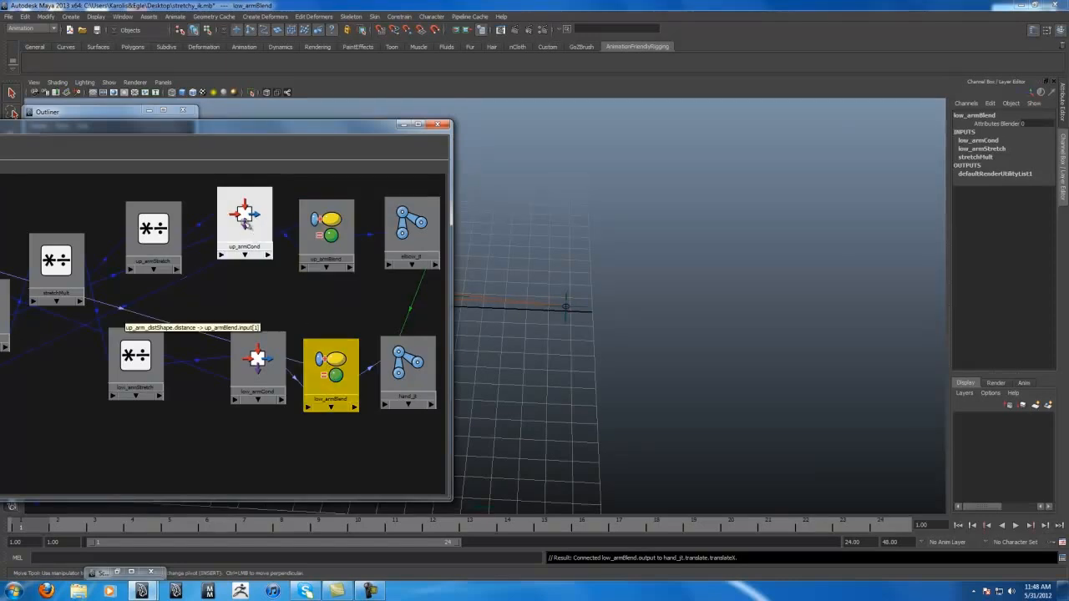
pyautogui.click(243, 221)
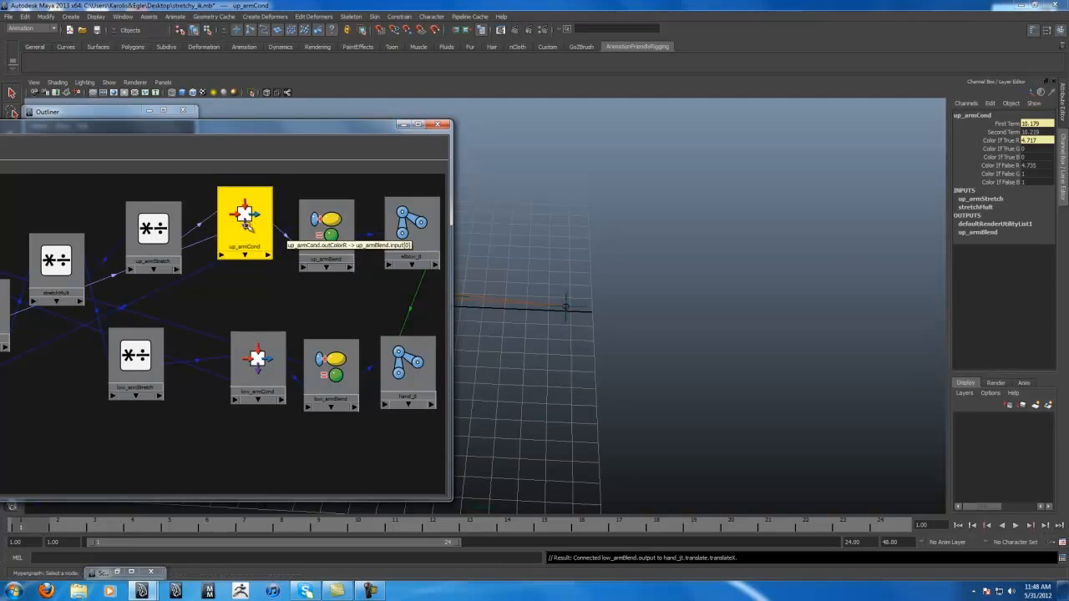
pyautogui.click(320, 236)
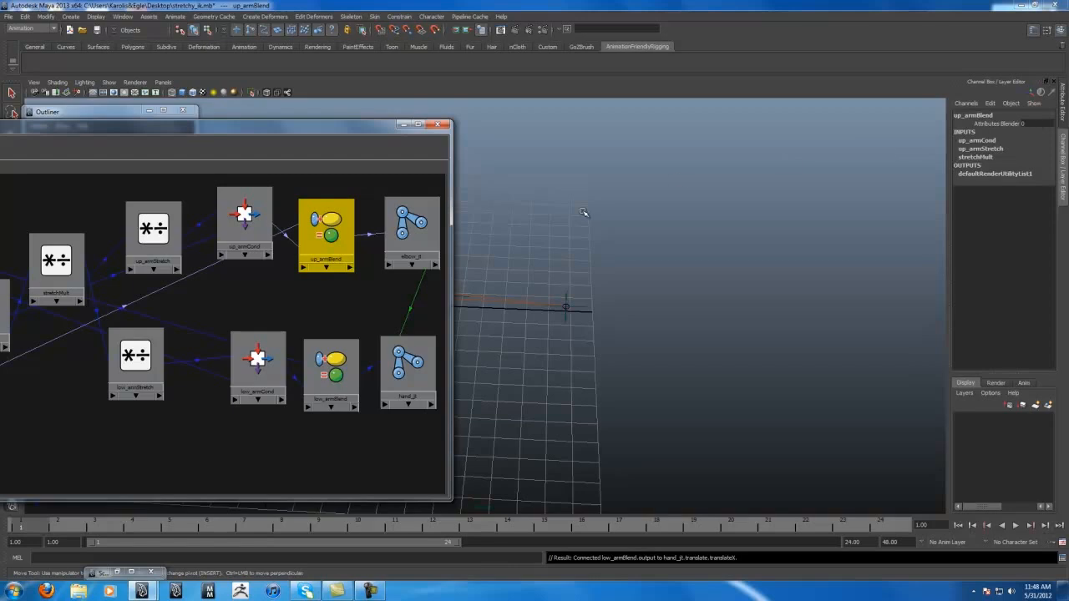
# Test the arm's stretch by moving hand_loc in the viewport, and undo the move.
pyautogui.click(402, 123)
pyautogui.click(587, 301)
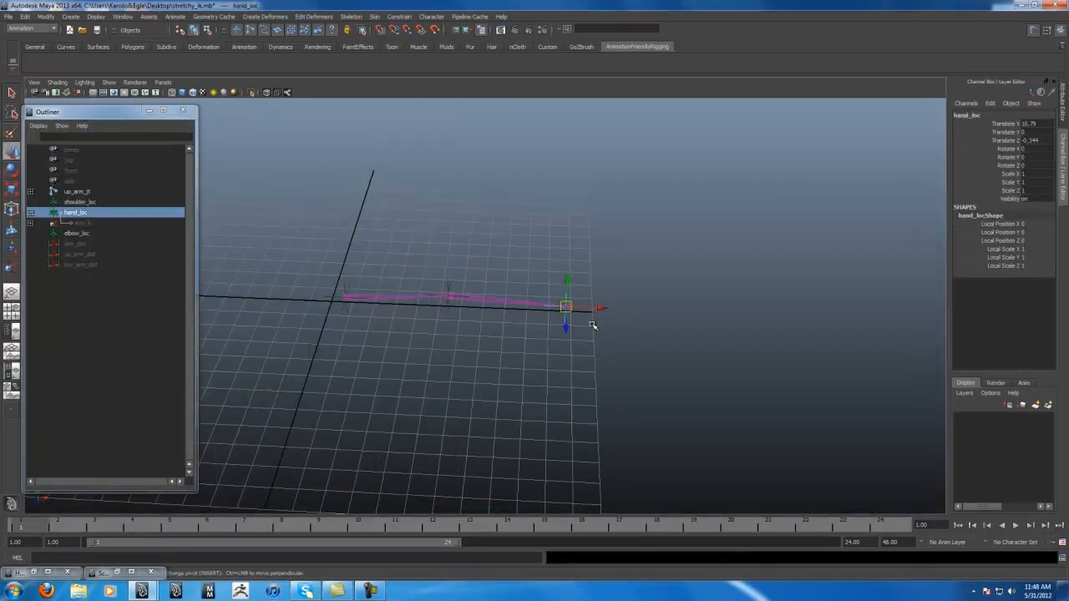
pyautogui.keyDown('alt'); pyautogui.moveTo(552, 418); pyautogui.dragTo(547, 416); pyautogui.keyUp('alt')
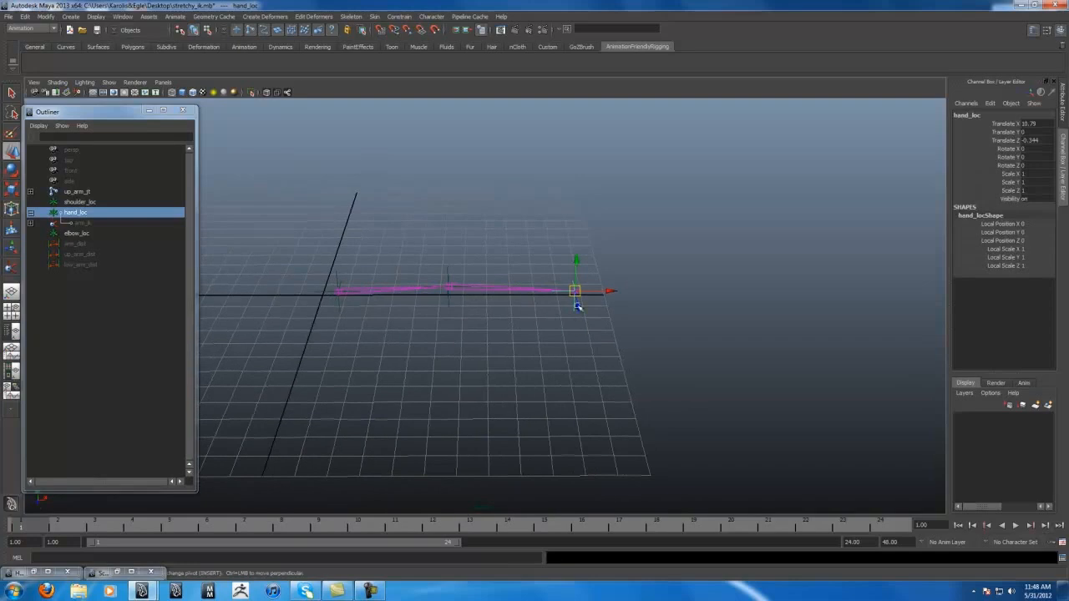
pyautogui.moveTo(582, 293); pyautogui.dragTo(489, 345)
pyautogui.hotkey('ctrl', 'z')
pyautogui.keyDown('alt'); pyautogui.moveTo(553, 357); pyautogui.dragTo(504, 435); pyautogui.keyUp('alt')
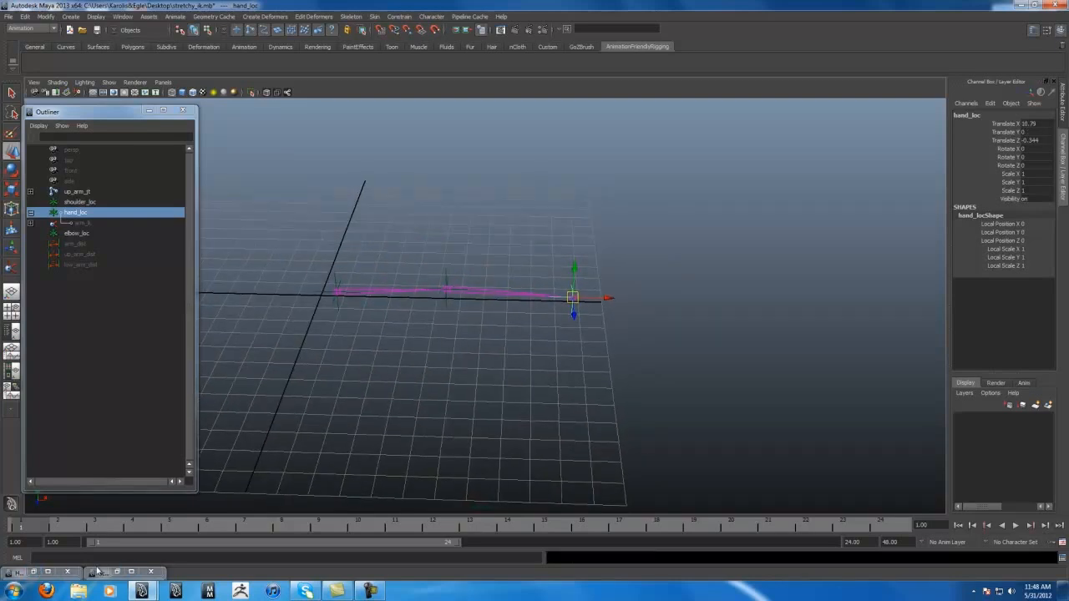
# Set the Attributes Blender of both up_armBlend and low_armBlend to 1.
pyautogui.click(47, 573)
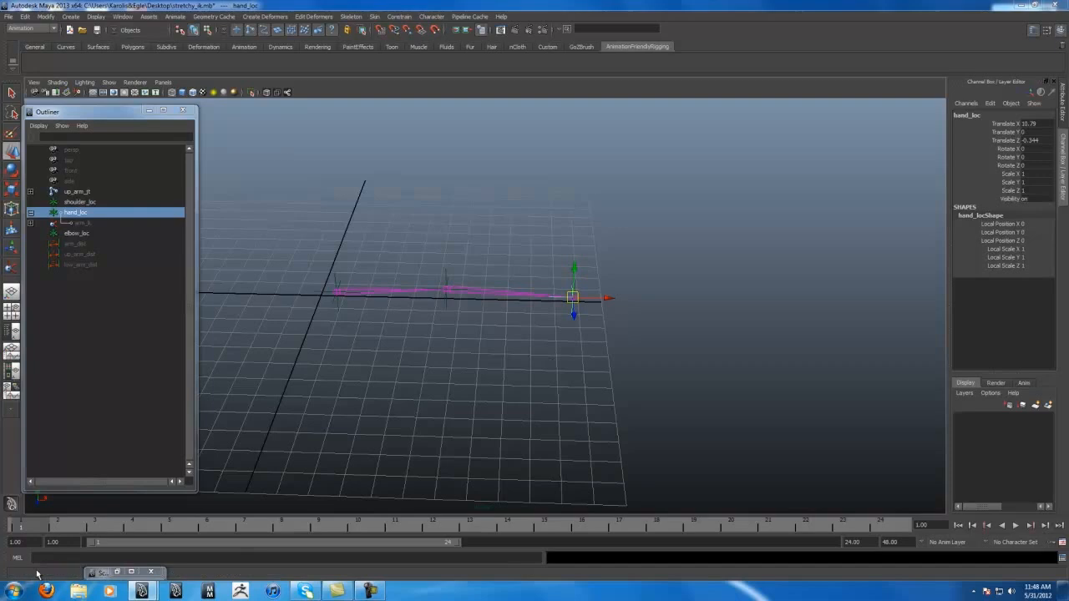
pyautogui.click(325, 232)
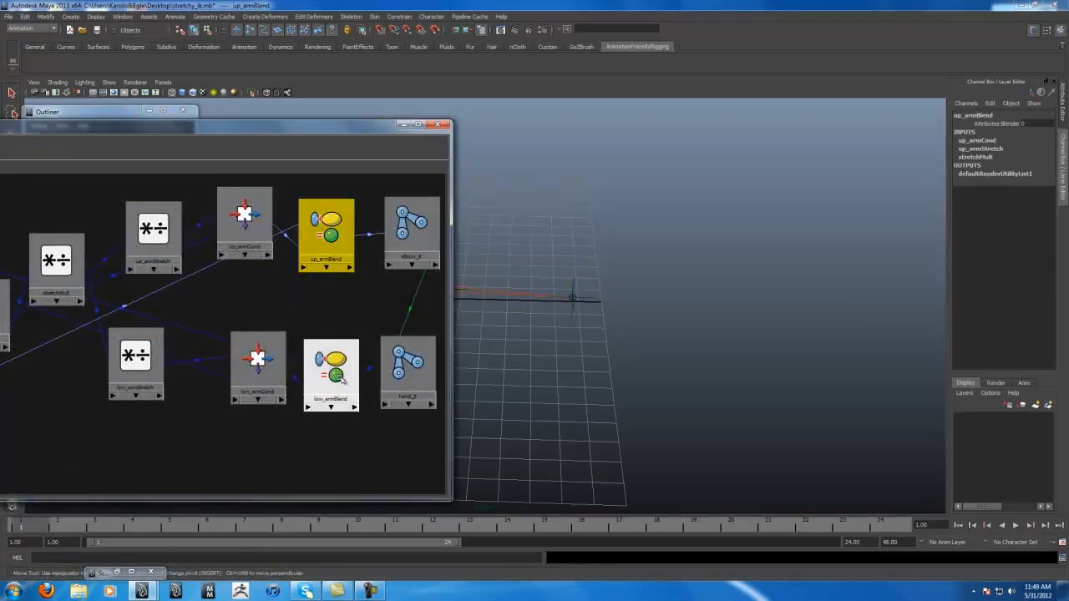
pyautogui.keyDown('shift'); pyautogui.click(340, 379); pyautogui.keyUp('shift')
pyautogui.moveTo(346, 132); pyautogui.dragTo(284, 123)
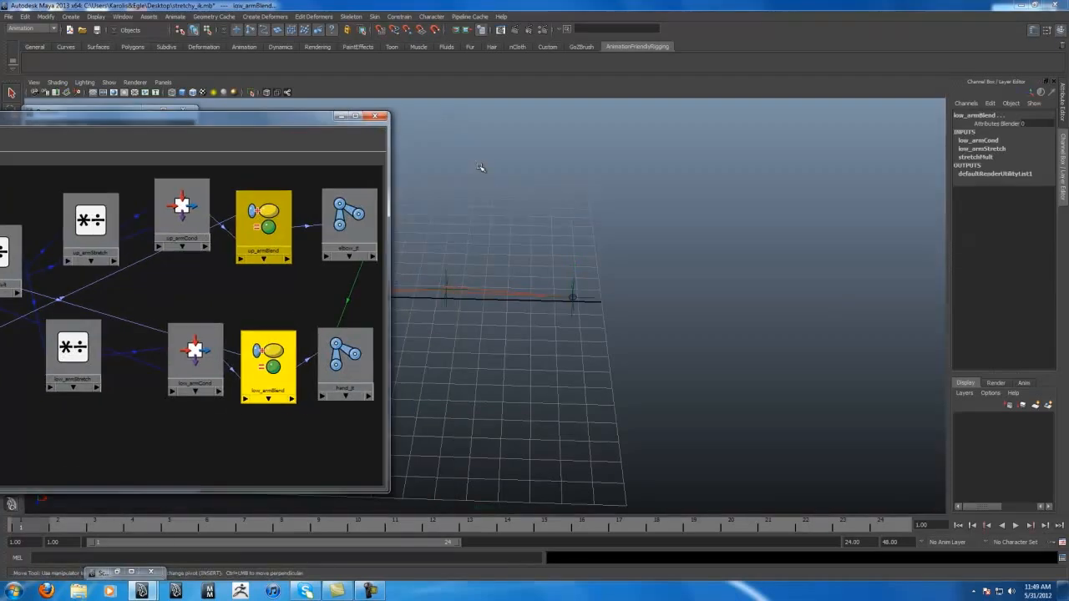
pyautogui.click(1038, 123)
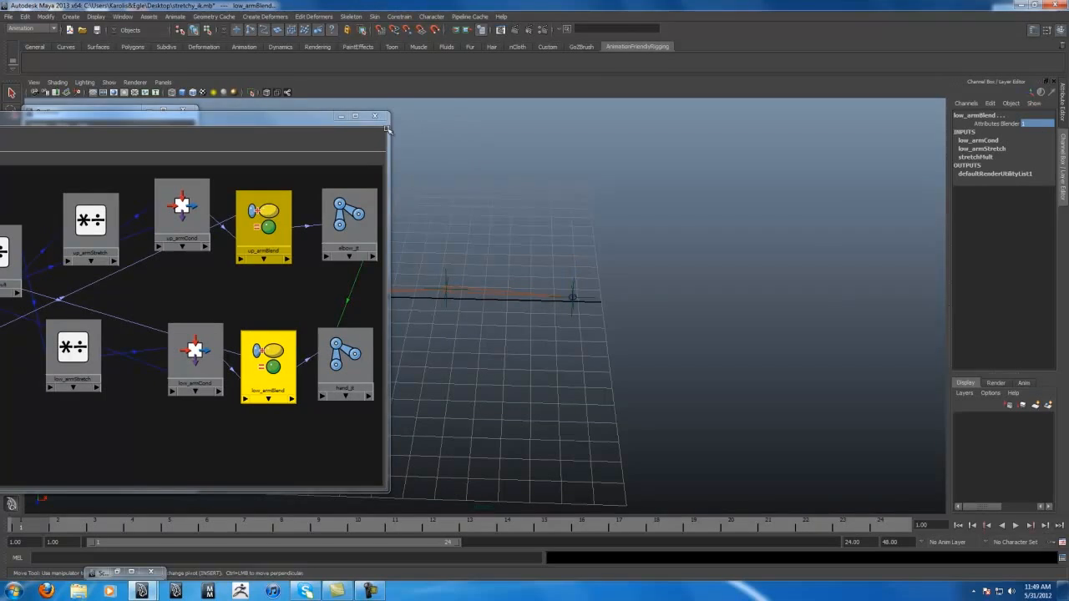
# Test the elbow pinning by raising elbow_loc above the arm and moving hand_loc around.
pyautogui.click(341, 116)
pyautogui.click(446, 280)
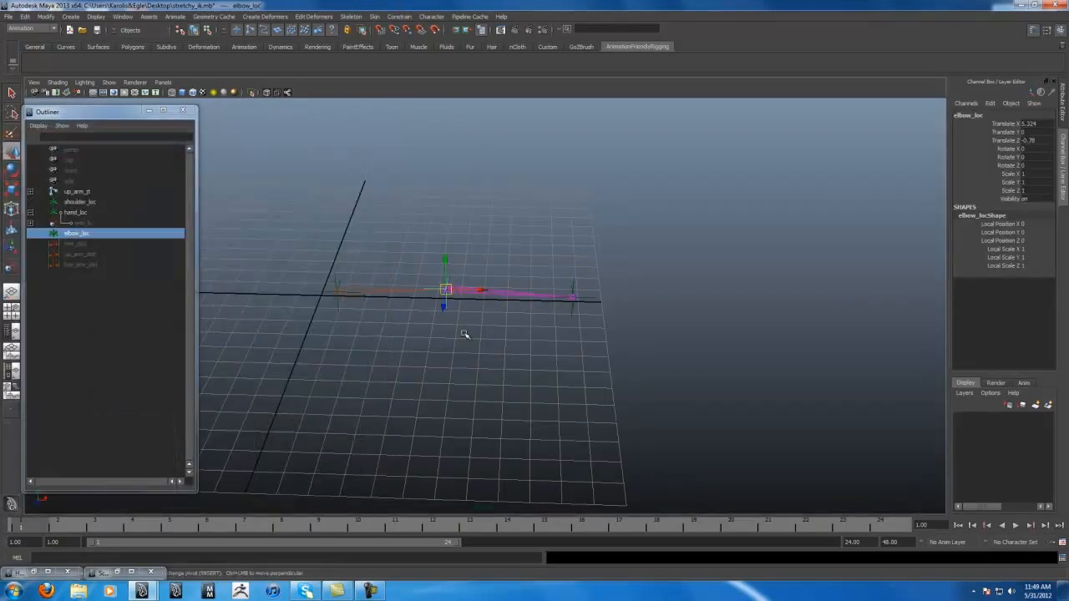
pyautogui.moveTo(445, 288); pyautogui.dragTo(448, 231)
pyautogui.click(578, 296)
pyautogui.moveTo(580, 295); pyautogui.dragTo(498, 334)
pyautogui.moveTo(559, 298); pyautogui.dragTo(587, 331)
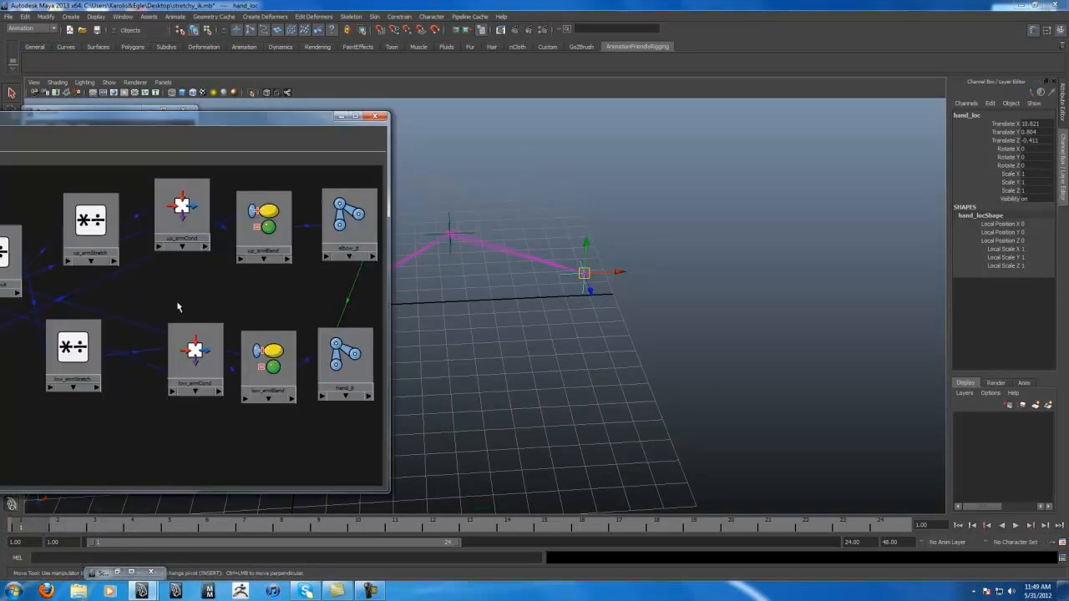
# Scrub the Attributes Blender of up_armBlend and low_armBlend together, and set it to 0.
pyautogui.click(264, 224)
pyautogui.keyDown('shift'); pyautogui.click(268, 365); pyautogui.keyUp('shift')
pyautogui.click(341, 116)
pyautogui.click(1004, 125)
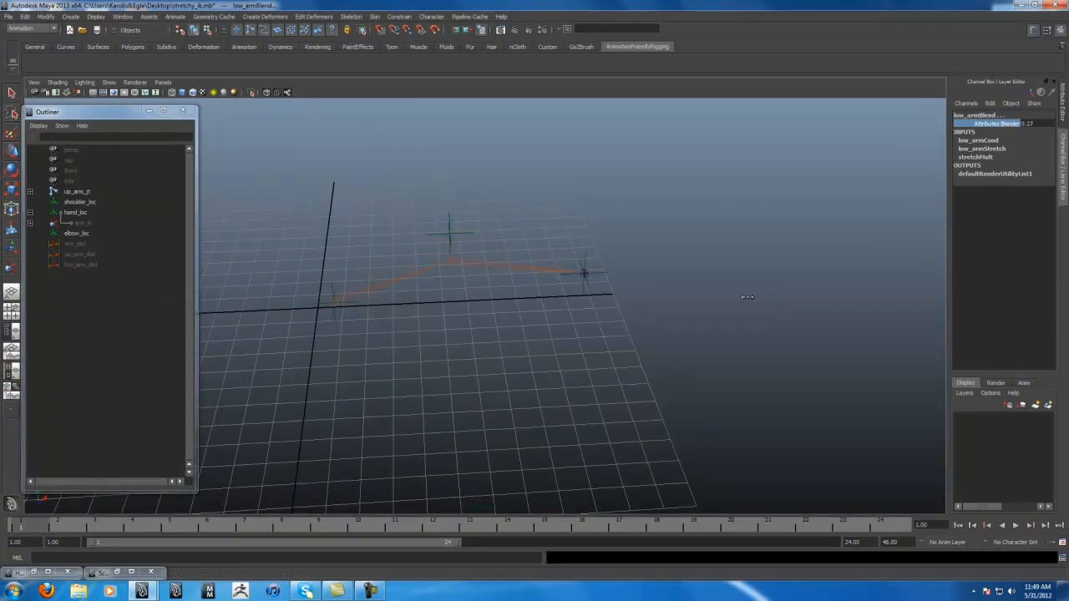
pyautogui.moveTo(721, 300); pyautogui.dragTo(748, 296, button='middle')
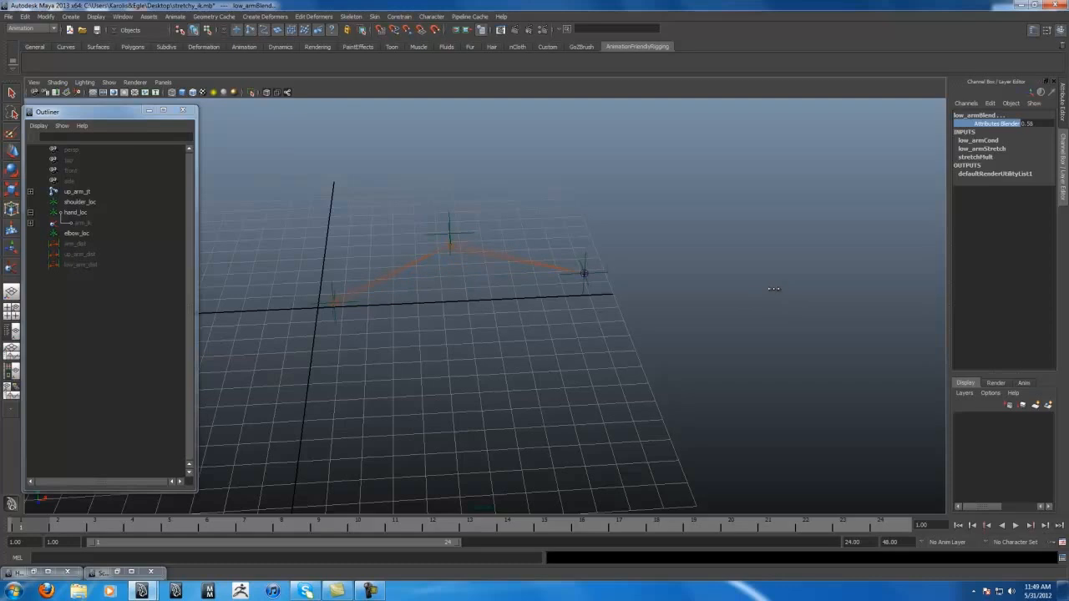
pyautogui.doubleClick(1040, 122)
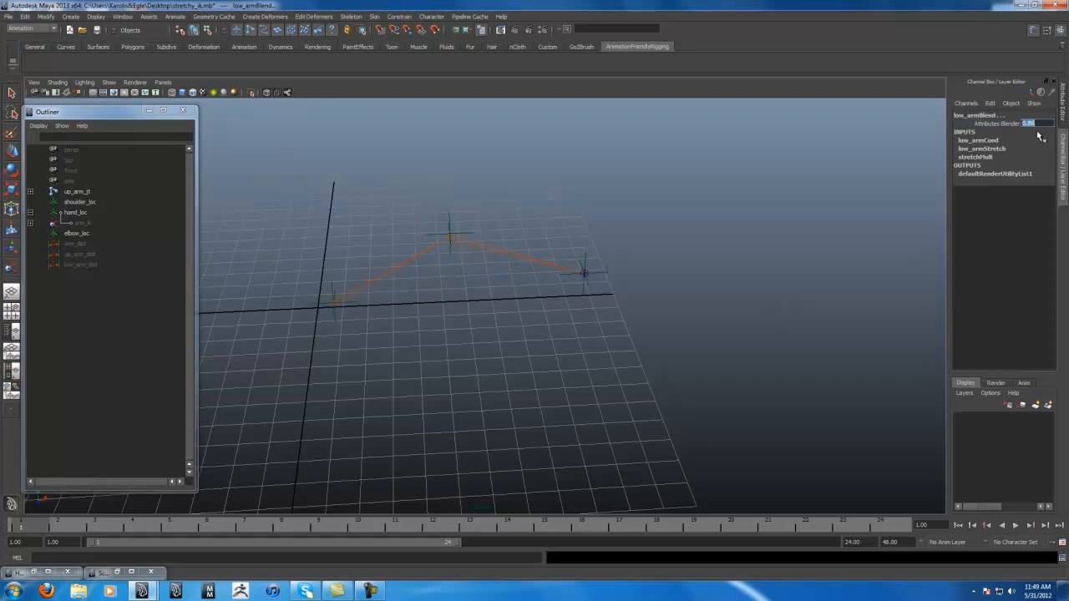
pyautogui.write('0')
pyautogui.press('Return')
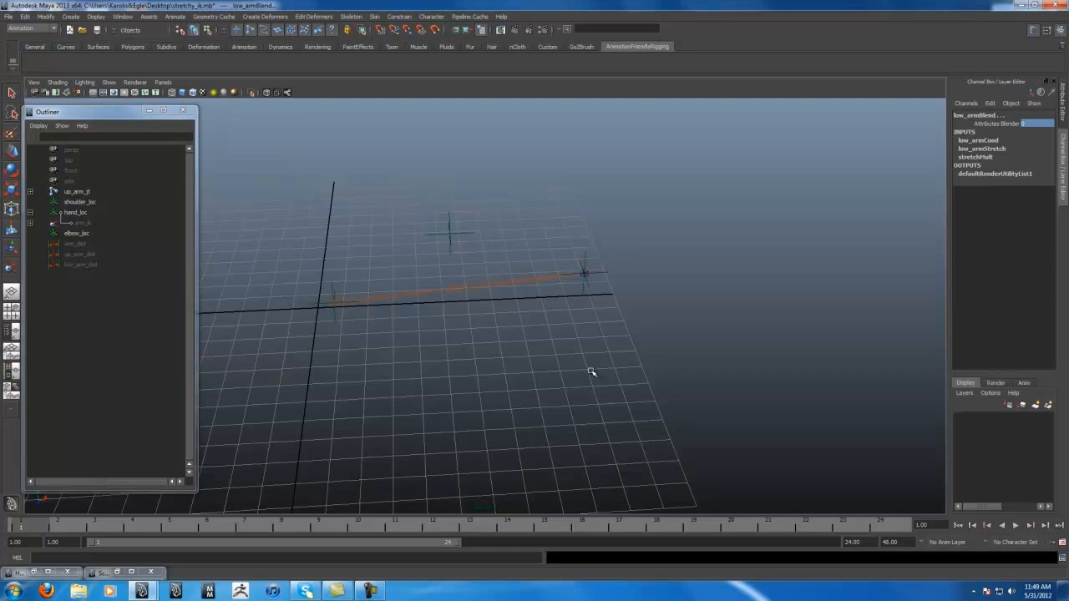
# Undo the test changes to the Attributes Blender and the moves of hand_loc and elbow_loc.
pyautogui.hotkey('ctrl', 'z')
pyautogui.hotkey('ctrl', 'z')
pyautogui.hotkey('ctrl', 'z')
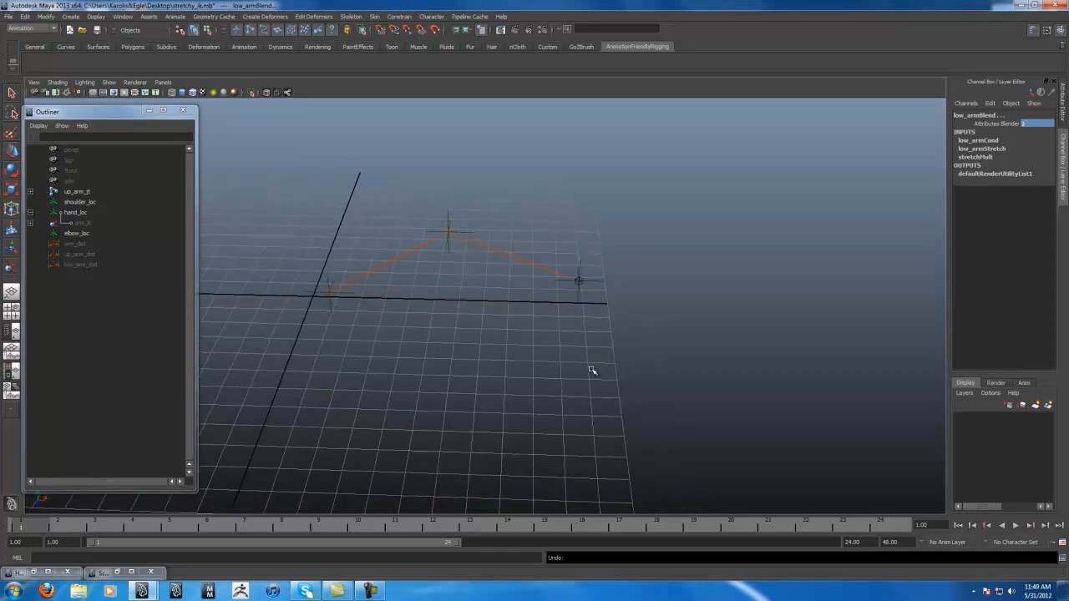
pyautogui.hotkey('ctrl', 'z')
pyautogui.hotkey('ctrl', 'z')
pyautogui.hotkey('ctrl', 'z')
pyautogui.hotkey('ctrl', 'z')
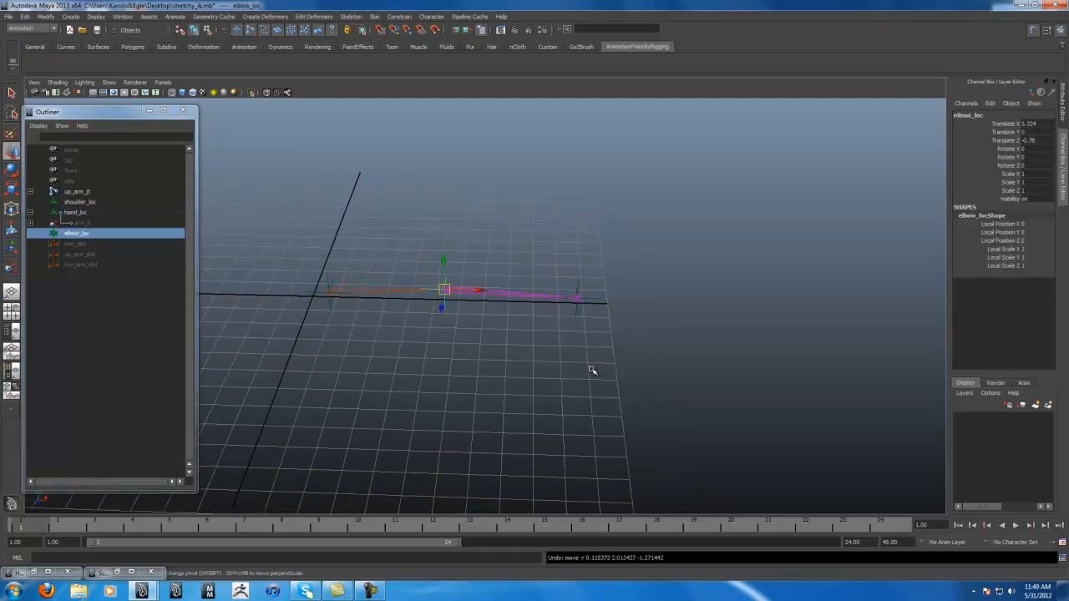
# Create a NURBS circle and snap it to the hand locator at the end of the arm.
pyautogui.click(370, 231)
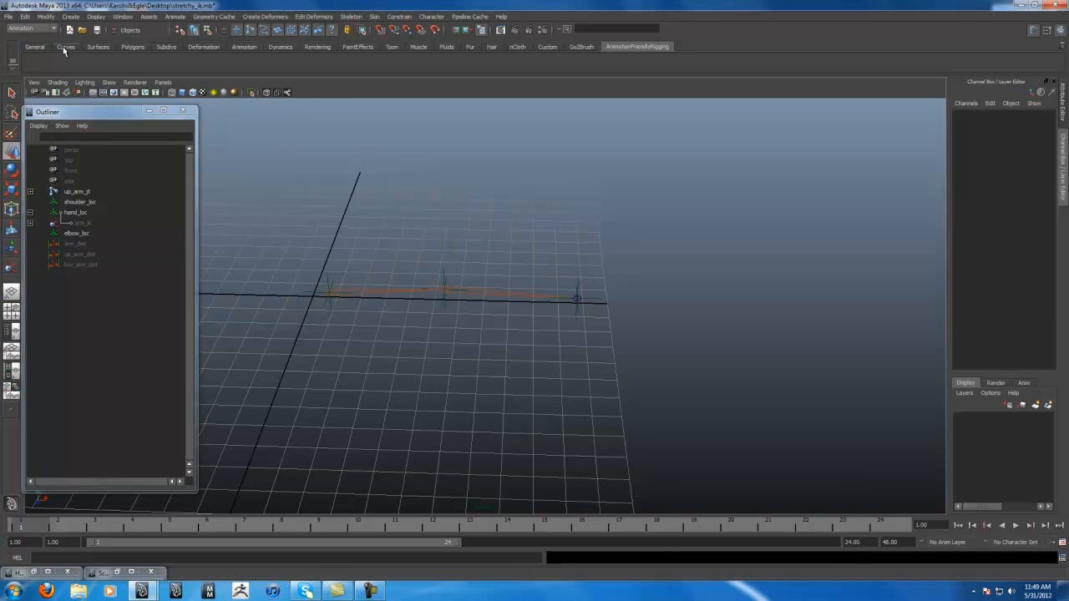
pyautogui.click(65, 47)
pyautogui.click(30, 62)
pyautogui.keyDown('alt'); pyautogui.moveTo(627, 317); pyautogui.dragTo(686, 323); pyautogui.keyUp('alt')
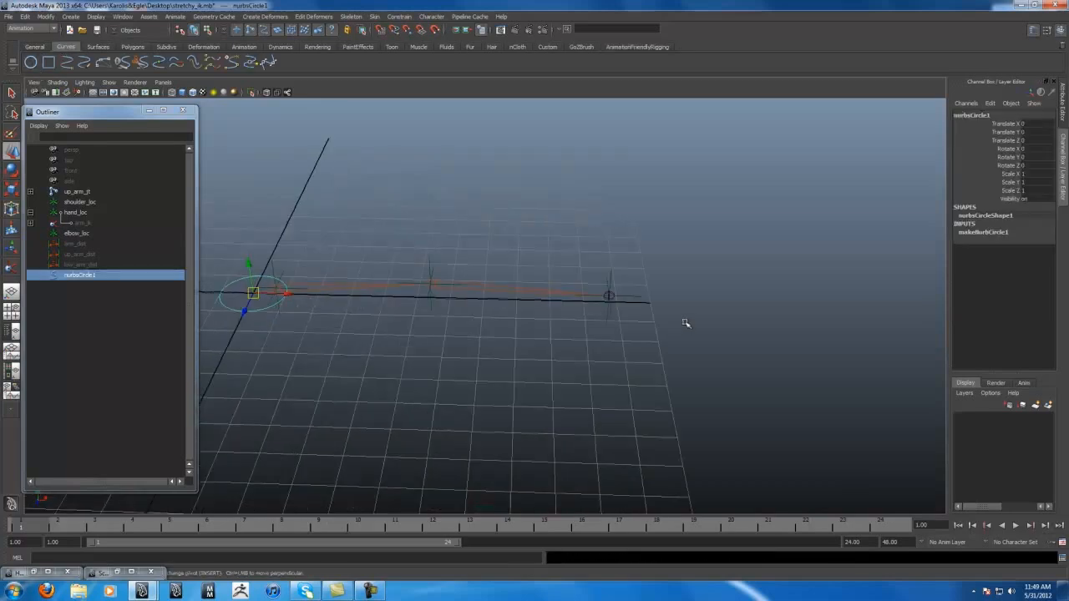
pyautogui.press('v')
pyautogui.moveTo(684, 305); pyautogui.dragTo(656, 297, button='middle')
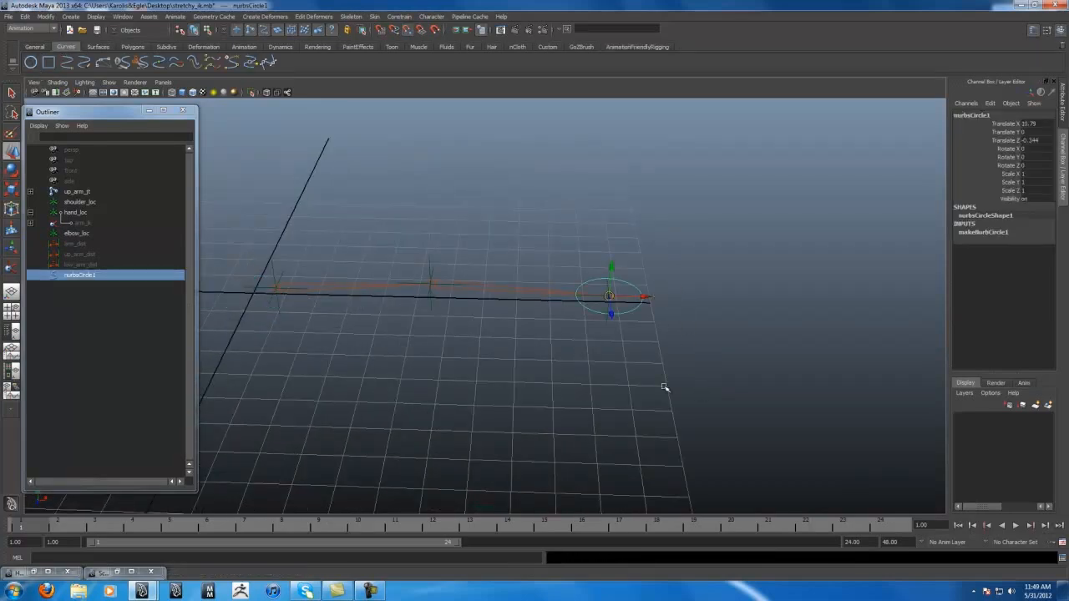
# Rotate the NURBS circle upright around the hand, setting its Rotate Z to 90.
pyautogui.press('e')
pyautogui.moveTo(586, 263); pyautogui.dragTo(677, 274)
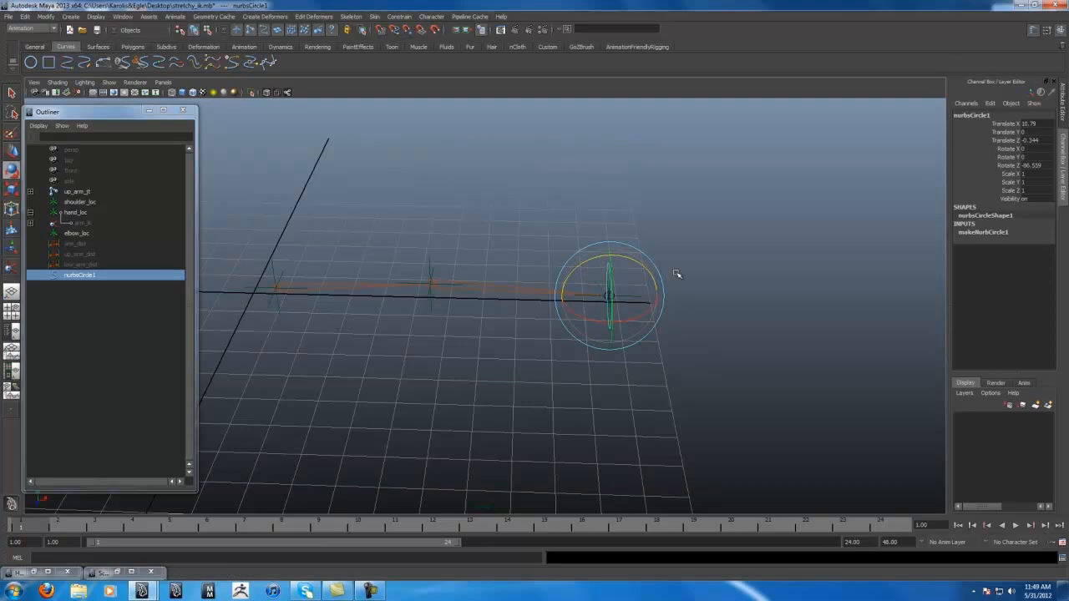
pyautogui.doubleClick(1044, 166)
pyautogui.write('90')
pyautogui.press('Return')
# Rename the NURBS circle hand_ctrl and switch to the Move tool.
pyautogui.doubleClick(978, 116)
pyautogui.write('hand_ctrl')
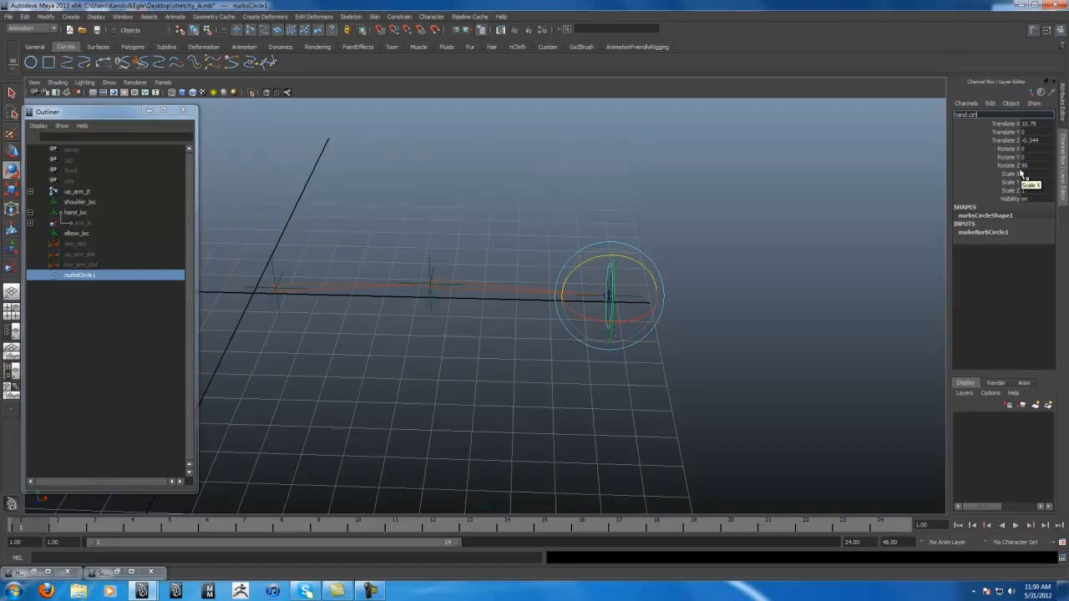
pyautogui.press('Return')
pyautogui.press('w')
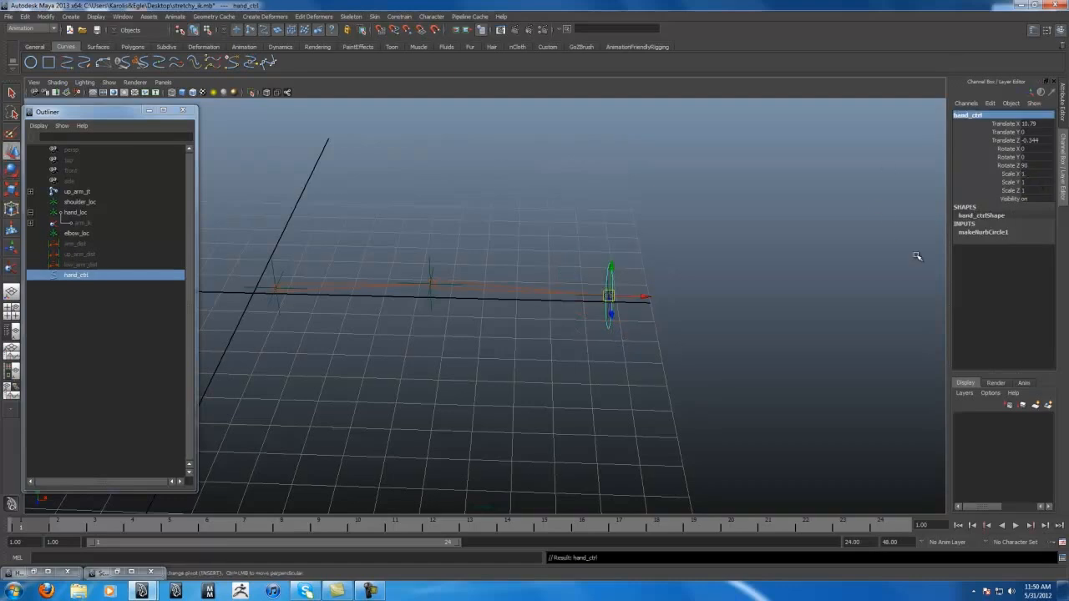
# Freeze all transformations on hand_ctrl and delete its construction history.
pyautogui.rightClick(969, 171)
pyautogui.moveTo(990, 338)
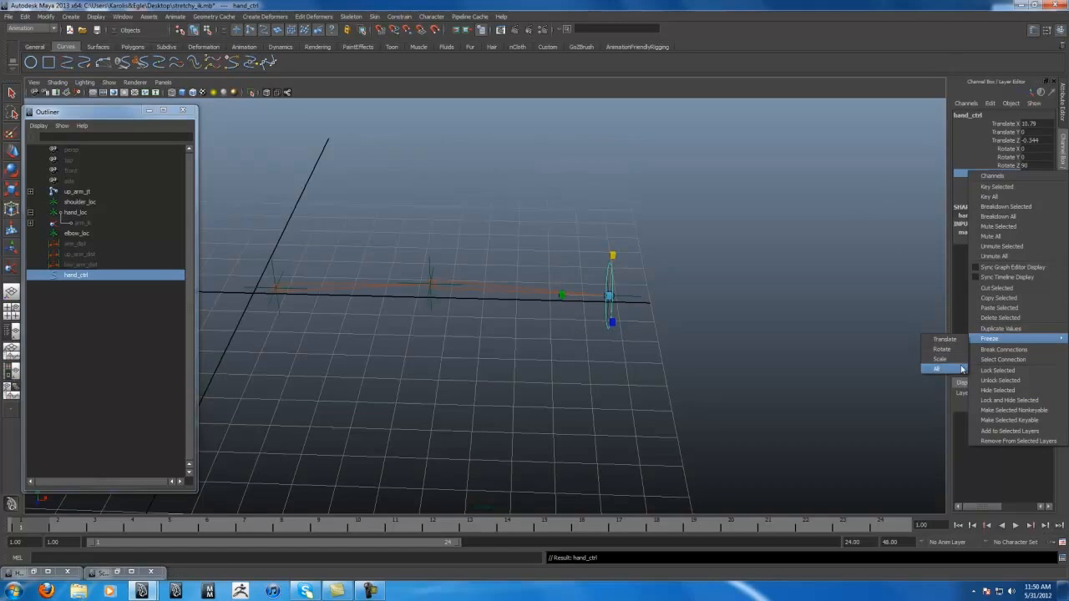
pyautogui.click(961, 369)
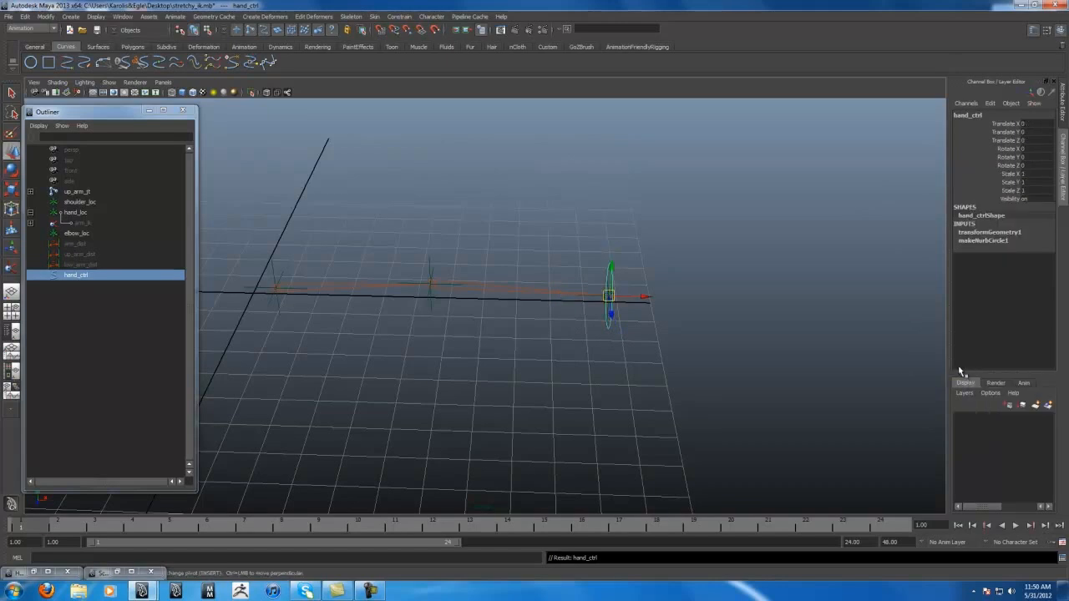
pyautogui.hotkey('alt', 'shift', 'd')
pyautogui.keyDown('alt'); pyautogui.moveTo(721, 403); pyautogui.dragTo(637, 400); pyautogui.keyUp('alt')
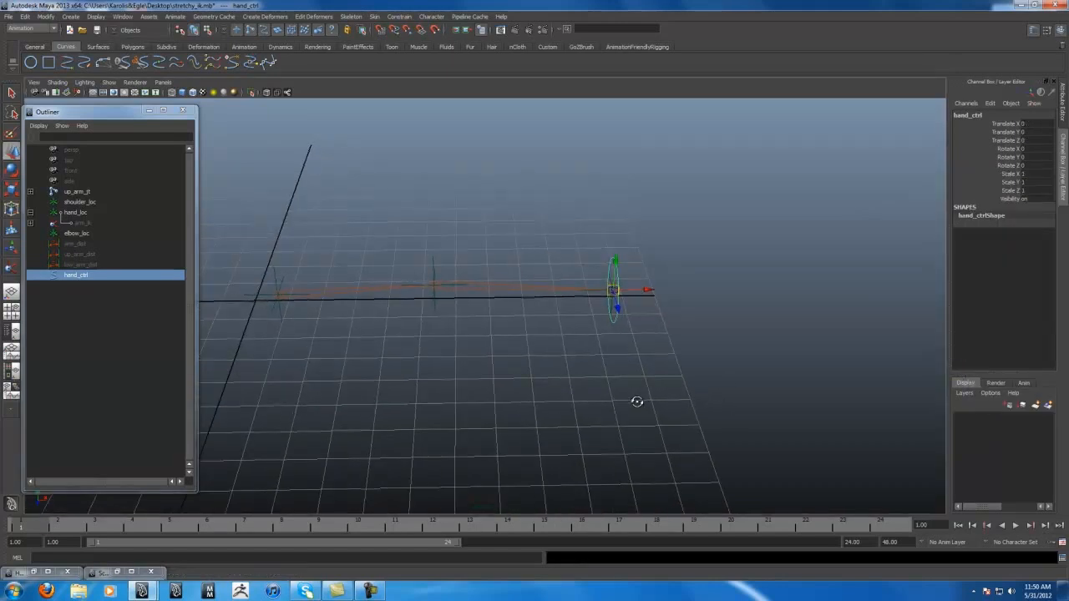
# Parent hand_loc under hand_ctrl and hide the locator.
pyautogui.click(30, 213)
pyautogui.click(74, 213)
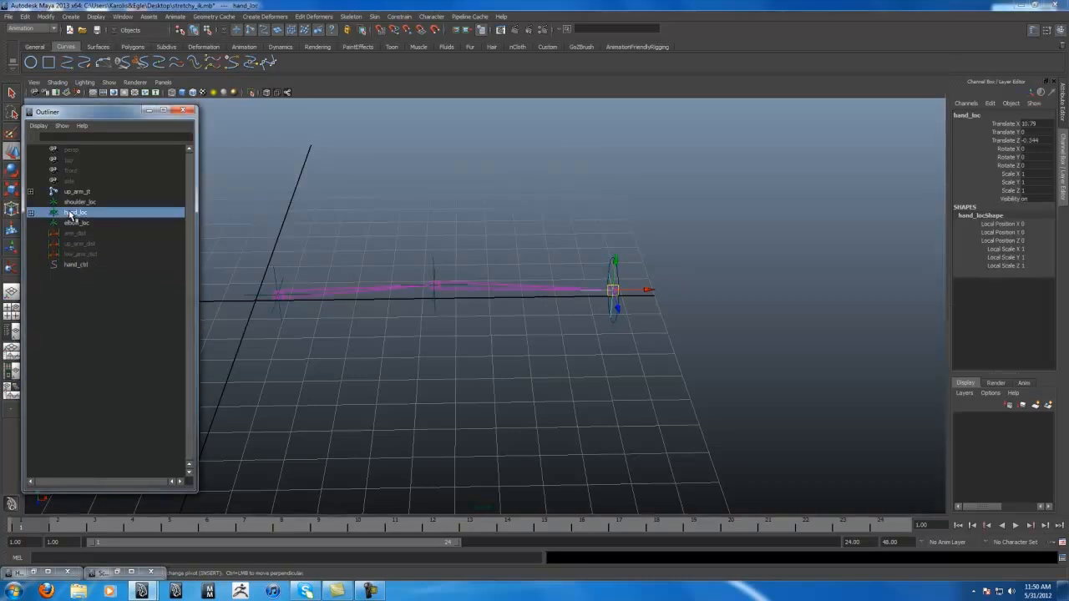
pyautogui.keyDown('ctrl'); pyautogui.click(76, 264); pyautogui.keyUp('ctrl')
pyautogui.press('p')
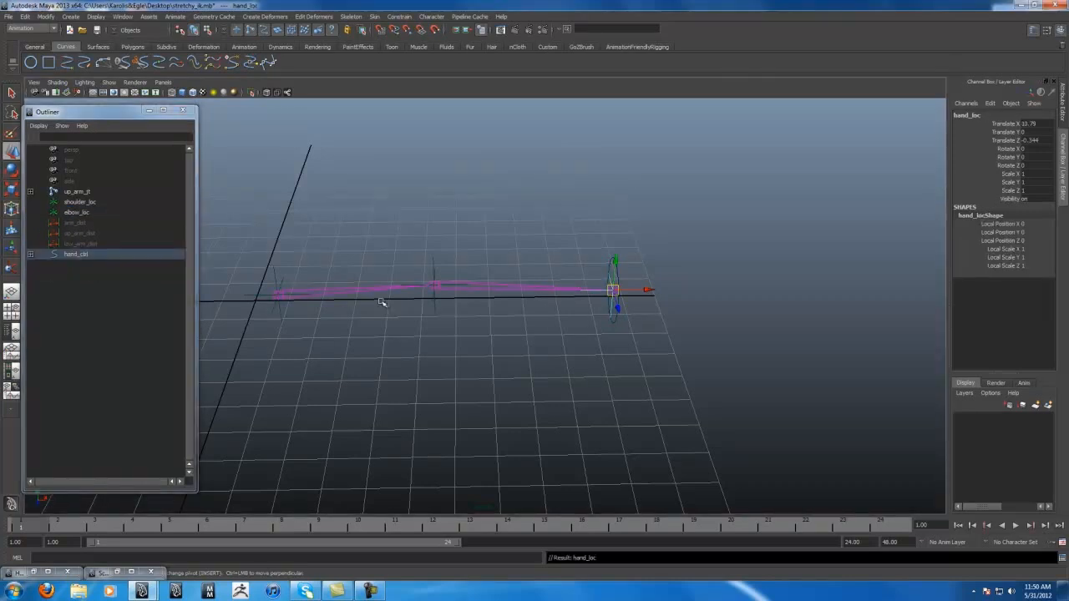
pyautogui.click(30, 253)
pyautogui.hotkey('ctrl', 'h')
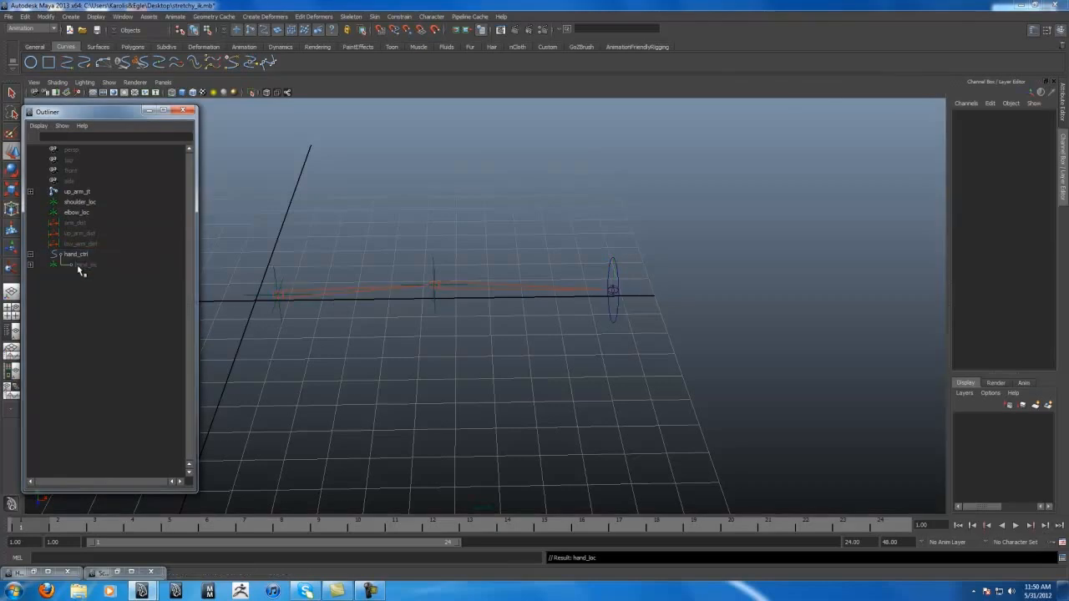
# Try moving hand_ctrl to test that it drives the arm, and undo the move.
pyautogui.click(614, 319)
pyautogui.keyDown('alt'); pyautogui.moveTo(639, 344); pyautogui.dragTo(649, 347); pyautogui.keyUp('alt')
pyautogui.moveTo(639, 294); pyautogui.dragTo(644, 217)
pyautogui.hotkey('ctrl', 'z')
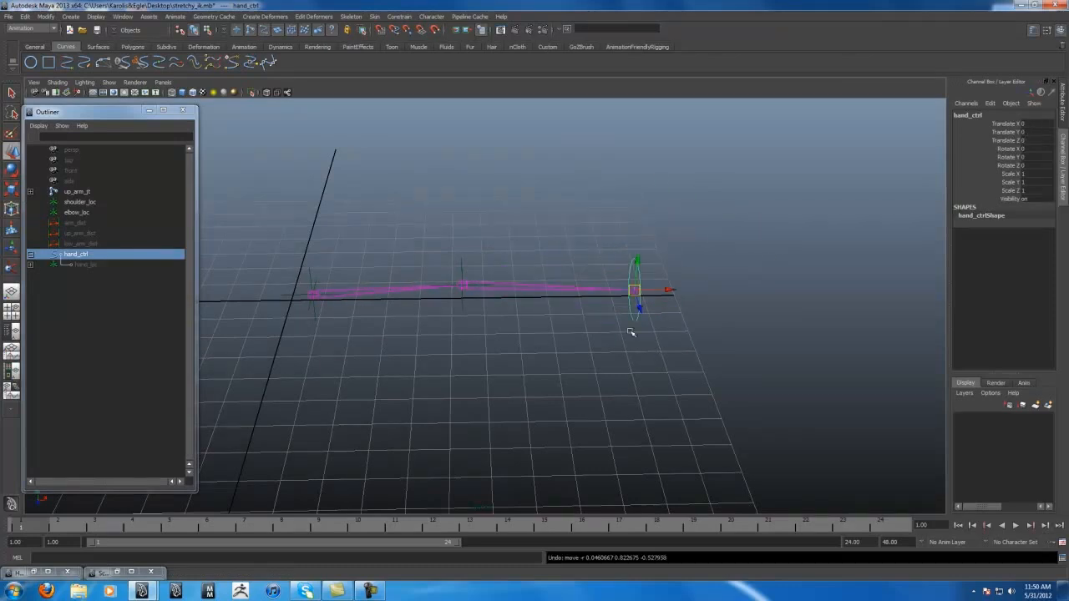
pyautogui.click(989, 101)
pyautogui.click(1002, 187)
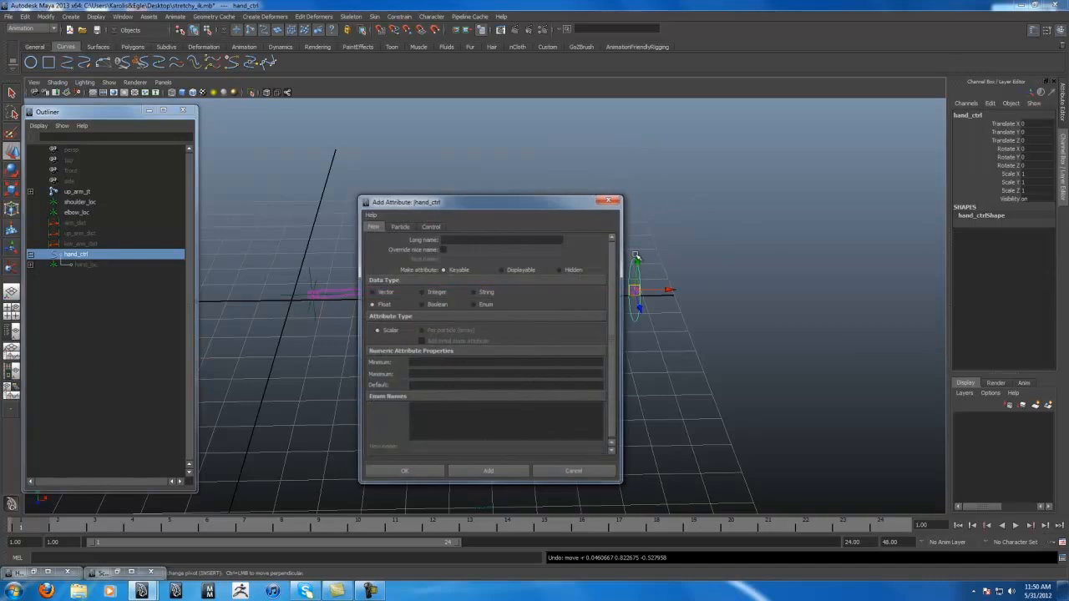
pyautogui.moveTo(476, 209); pyautogui.dragTo(516, 148)
pyautogui.click(510, 178)
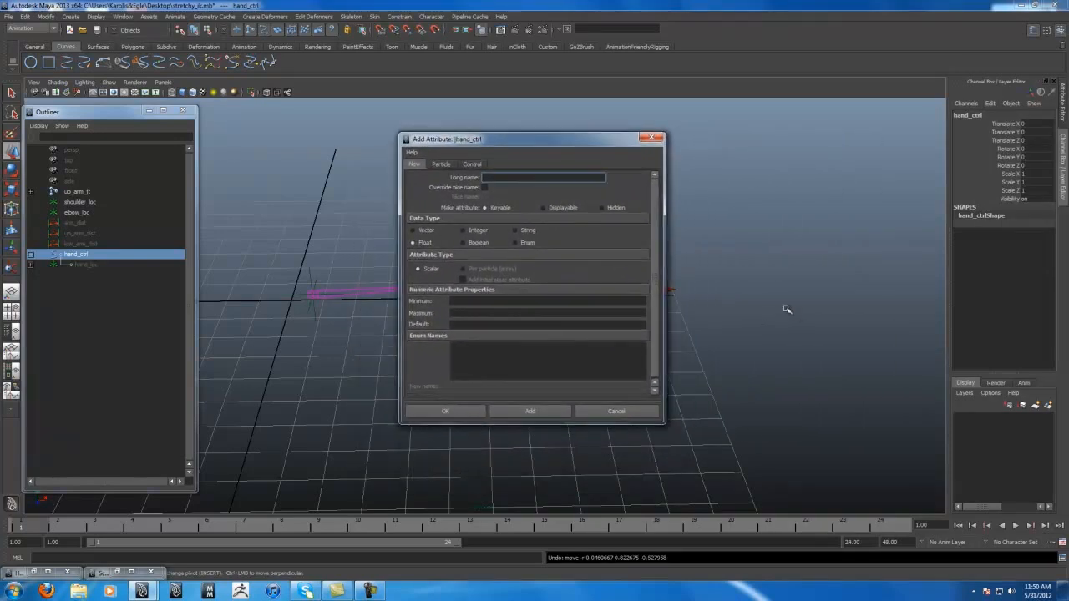
pyautogui.click(651, 138)
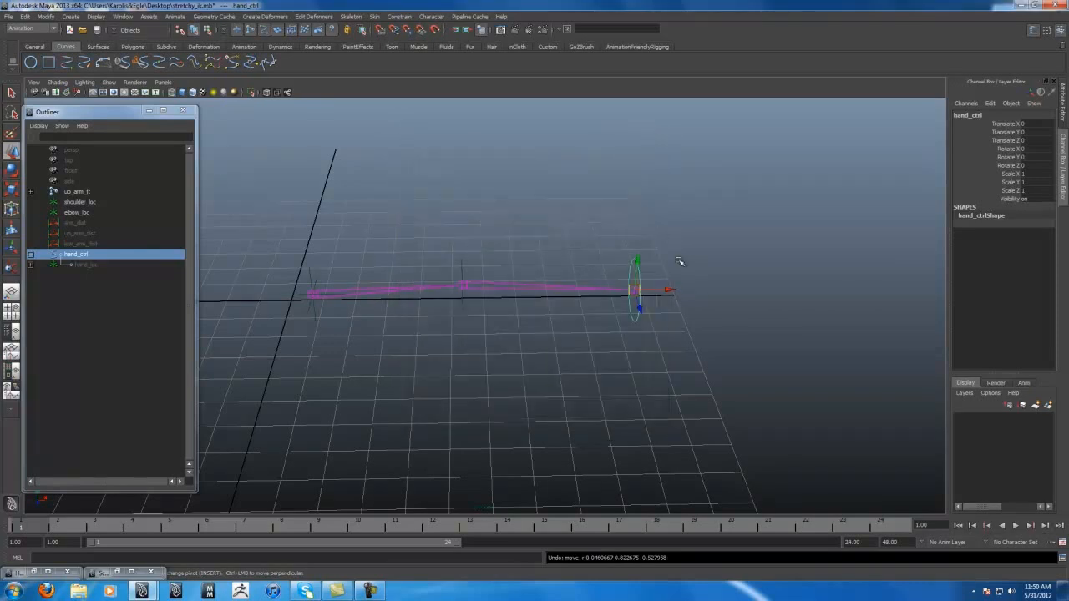
pyautogui.moveTo(643, 299)
pyautogui.mouseDown()
pyautogui.moveTo(673, 348)
pyautogui.moveTo(664, 299)
pyautogui.moveTo(639, 297)
pyautogui.mouseUp()
# Add a keyable float attribute named stretch to elbow_loc with minimum 0, maximum 1 and default 0.
pyautogui.click(462, 286)
pyautogui.keyDown('alt'); pyautogui.moveTo(499, 369); pyautogui.dragTo(492, 363); pyautogui.keyUp('alt')
pyautogui.click(989, 103)
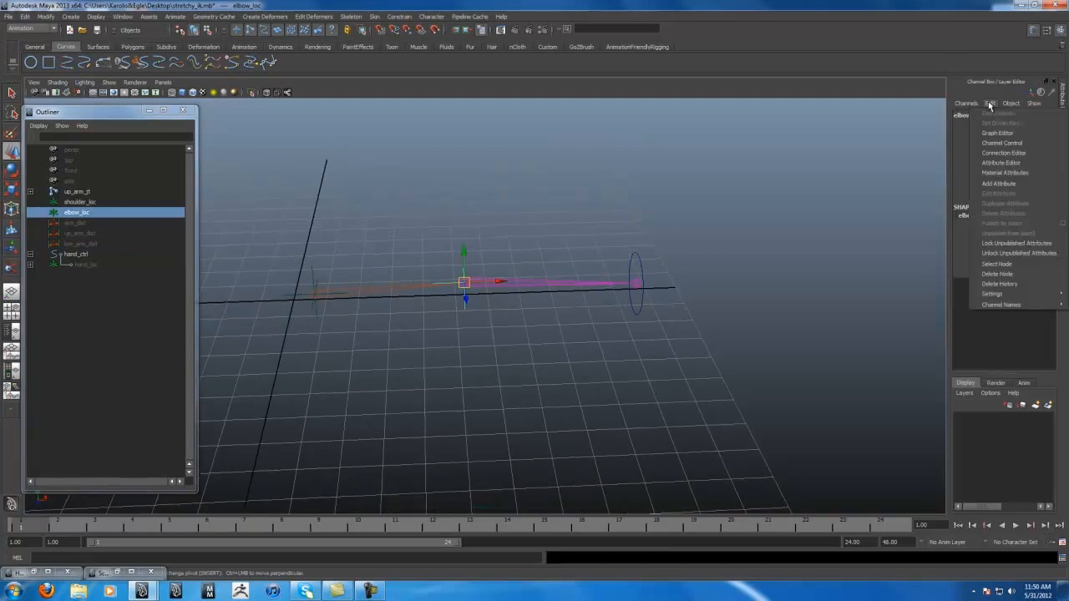
pyautogui.click(1021, 185)
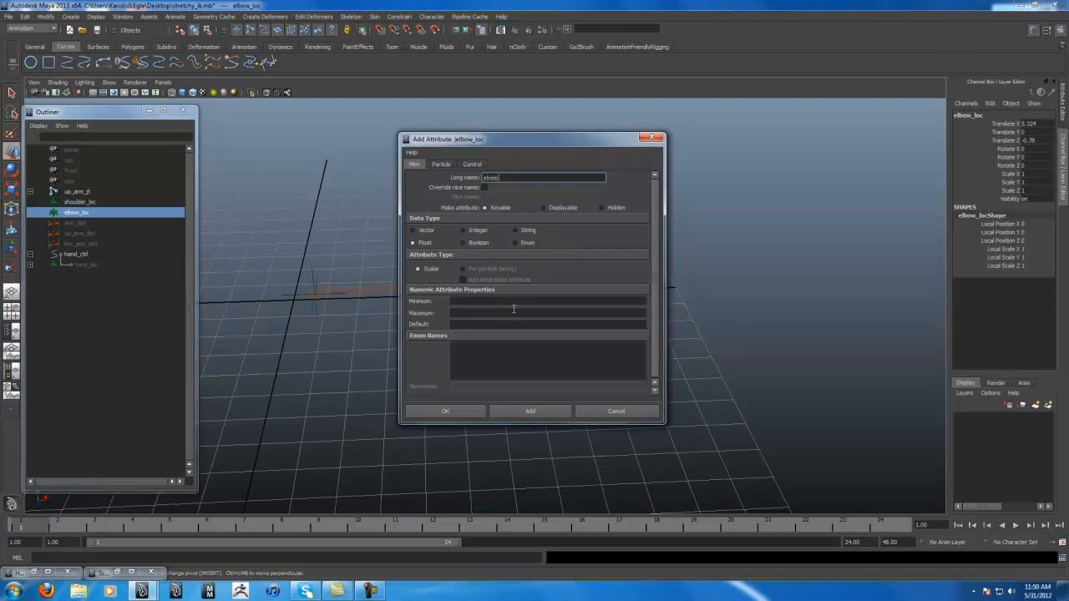
pyautogui.click(487, 301)
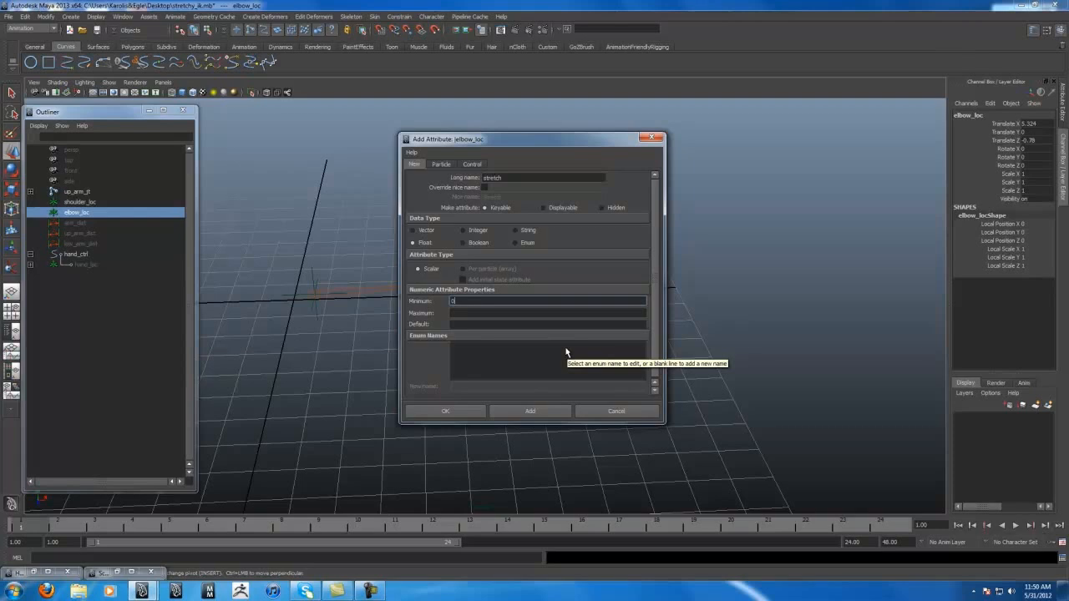
pyautogui.press('Tab')
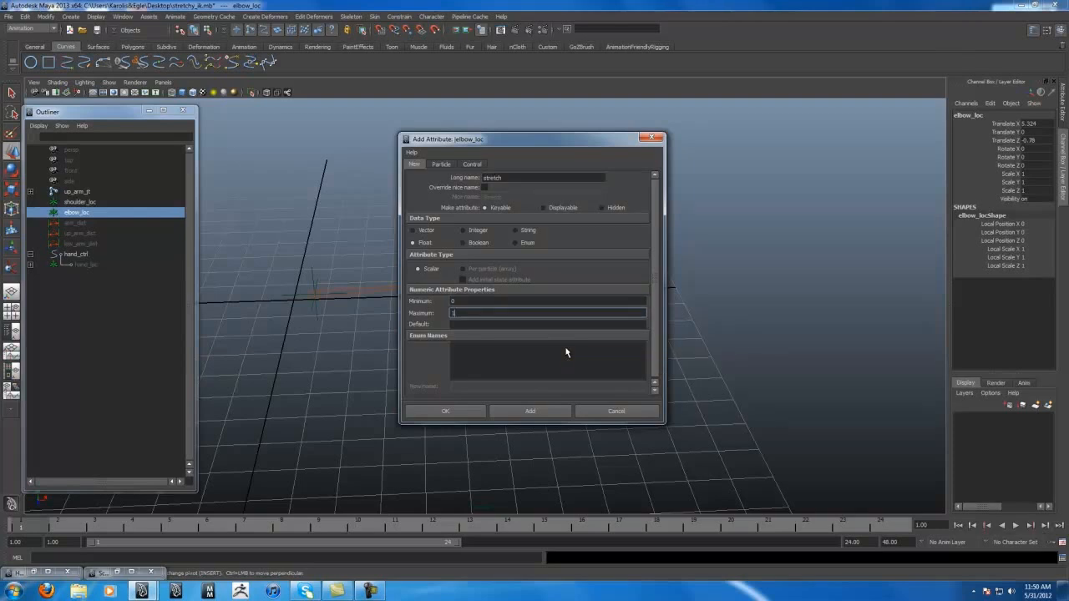
pyautogui.press('Tab')
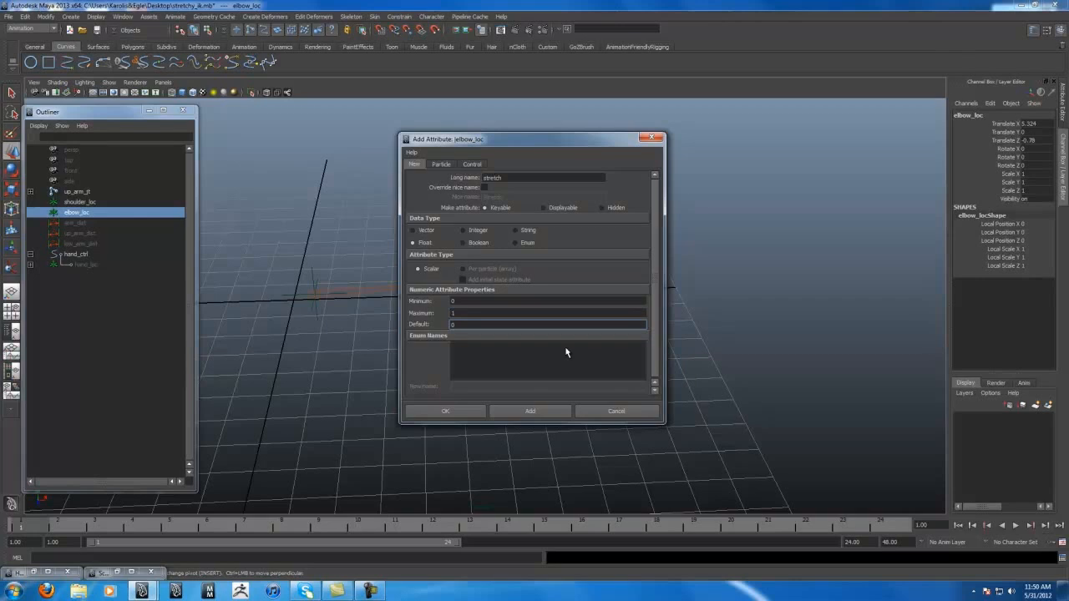
pyautogui.press('Tab')
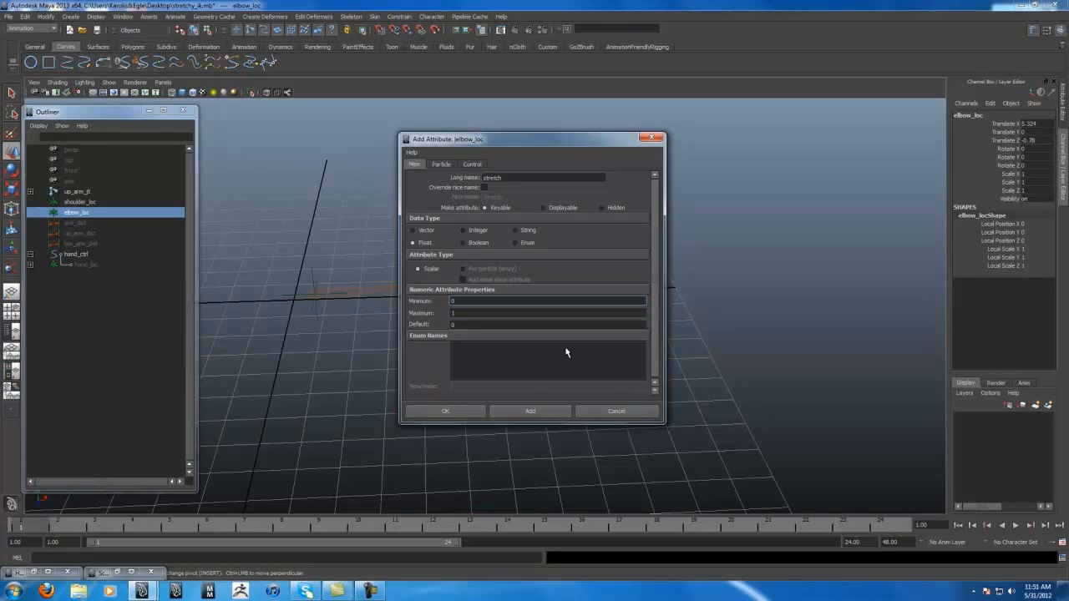
pyautogui.click(461, 411)
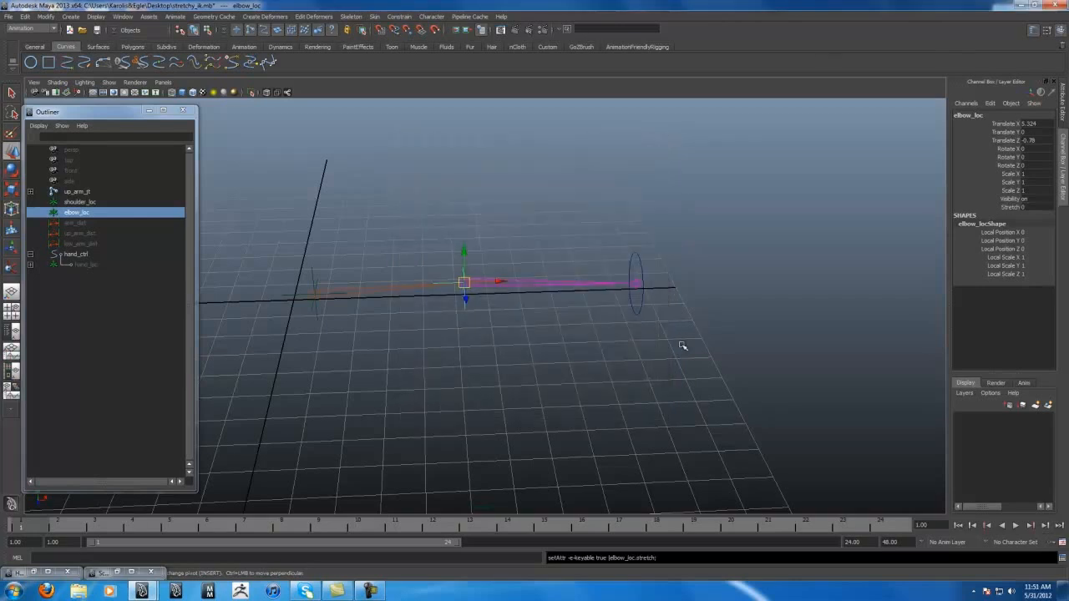
# Open the Connection Editor with elbow_loc as the source and hide the non-keyable attributes on both sides.
pyautogui.click(123, 16)
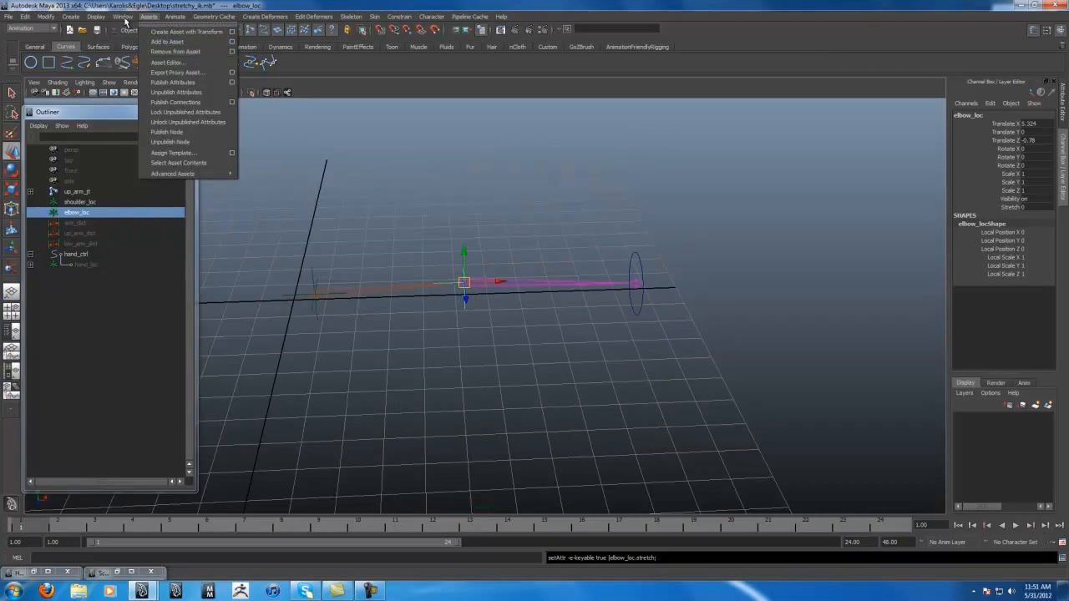
pyautogui.moveTo(157, 54)
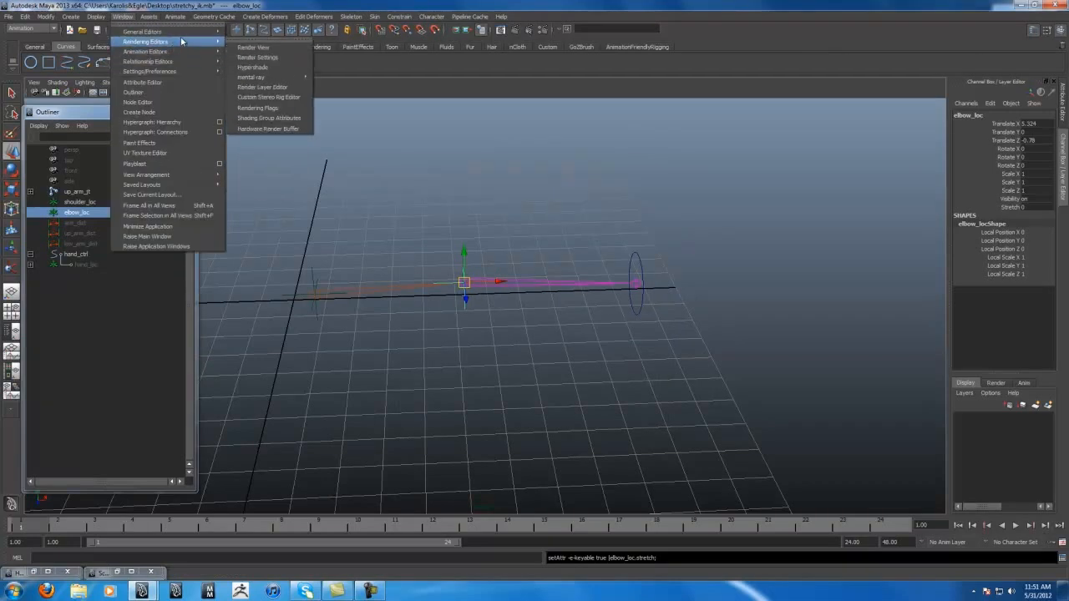
pyautogui.click(269, 66)
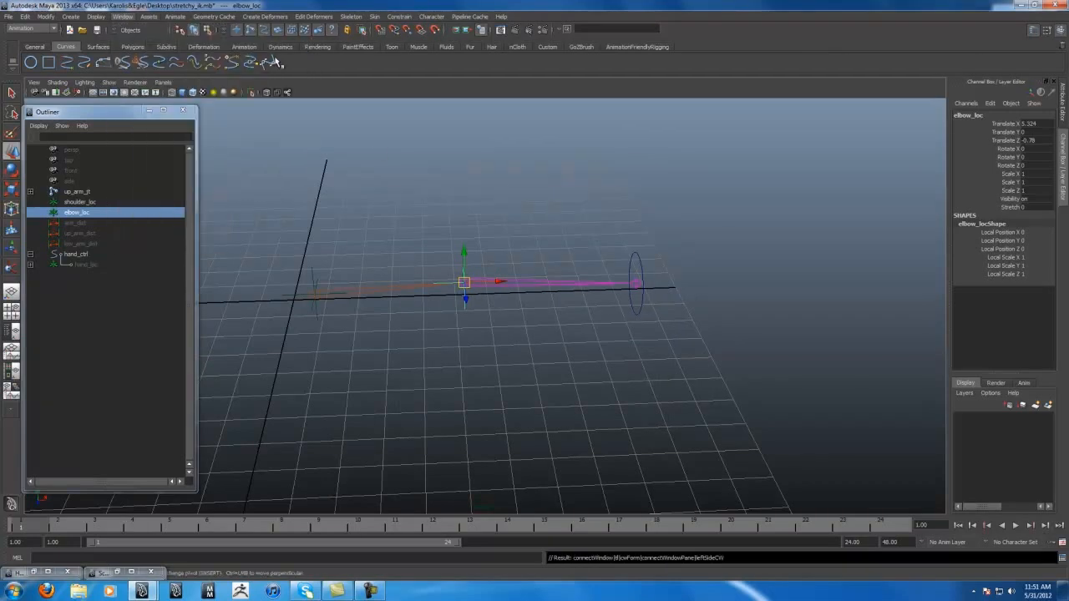
pyautogui.click(407, 215)
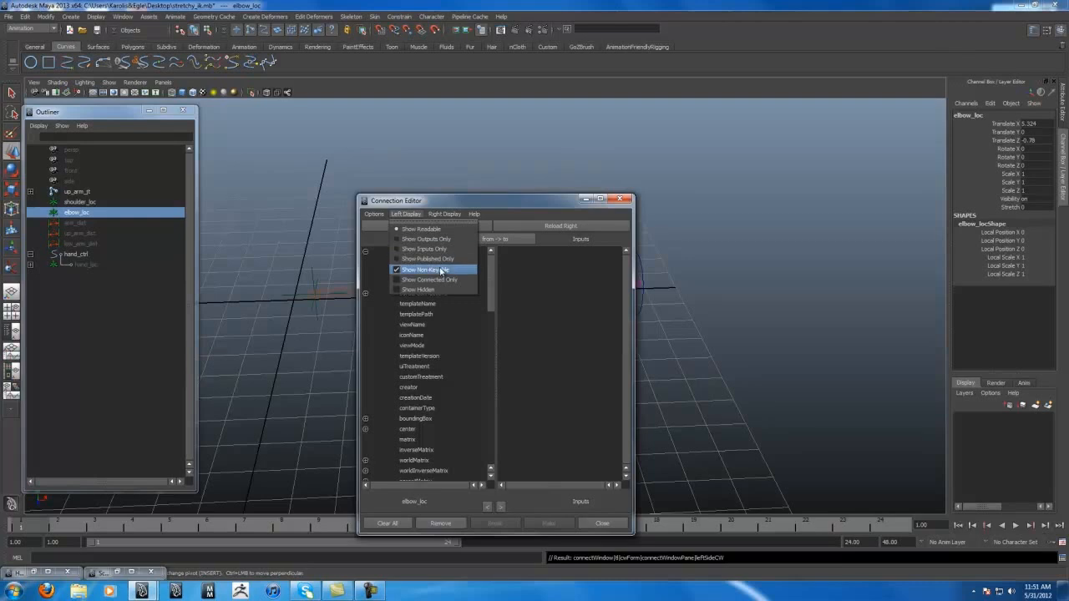
pyautogui.click(440, 270)
pyautogui.click(444, 214)
pyautogui.click(435, 269)
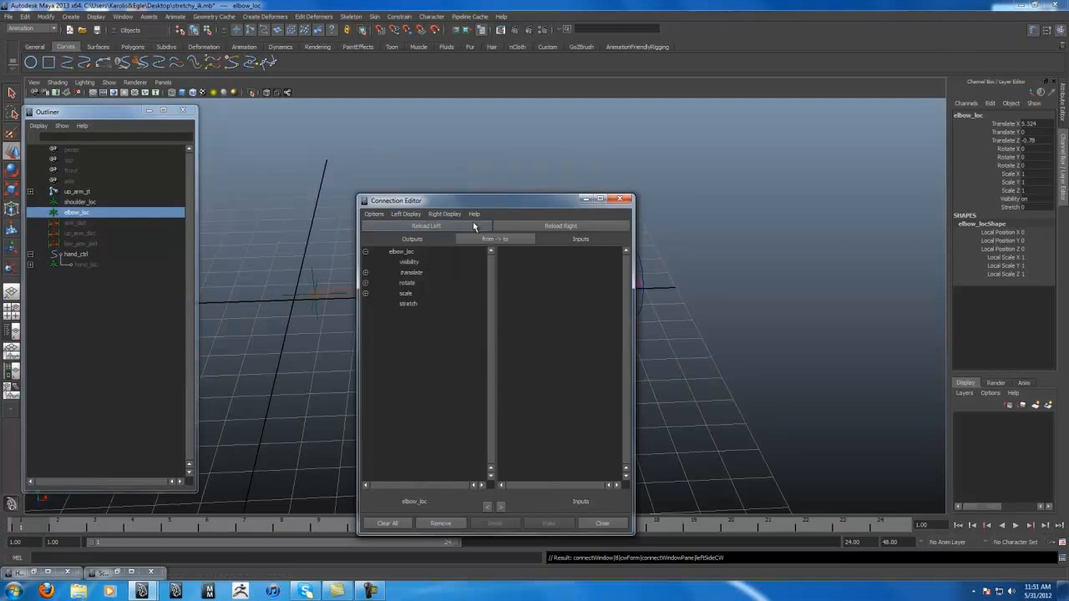
pyautogui.moveTo(474, 200); pyautogui.dragTo(741, 162)
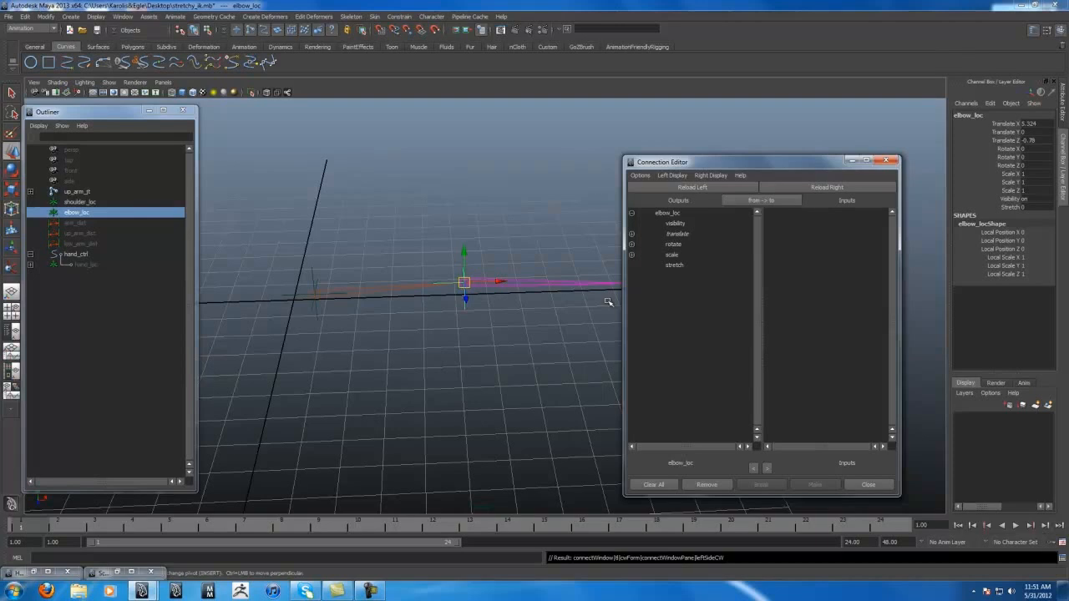
# Load the up_armBlend and low_armBlend nodes from the Hypershade as connection targets.
pyautogui.keyDown('alt'); pyautogui.moveTo(491, 343); pyautogui.dragTo(445, 349); pyautogui.keyUp('alt')
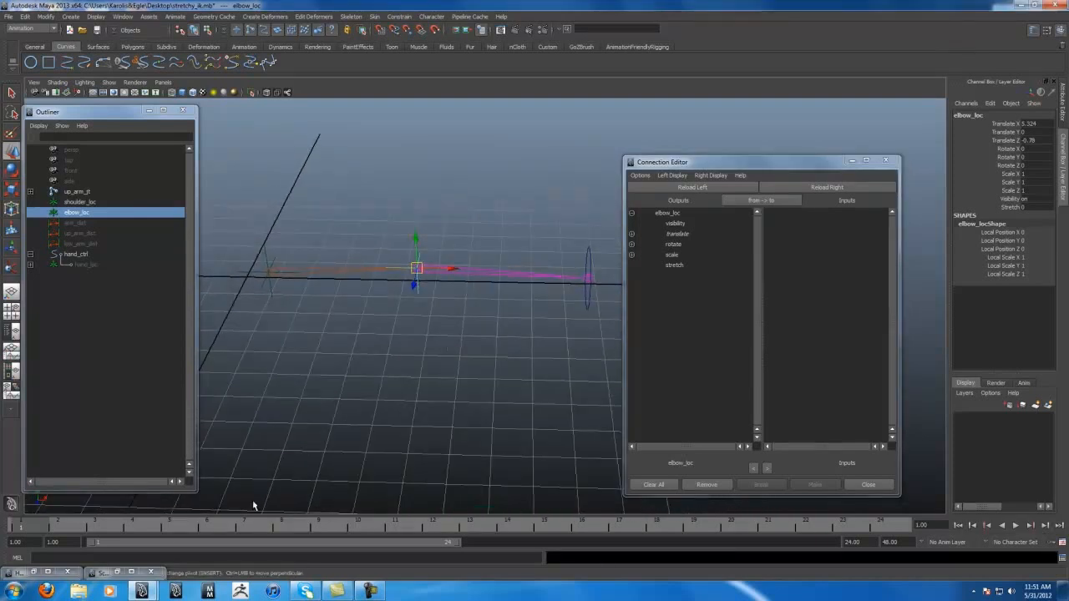
pyautogui.click(34, 572)
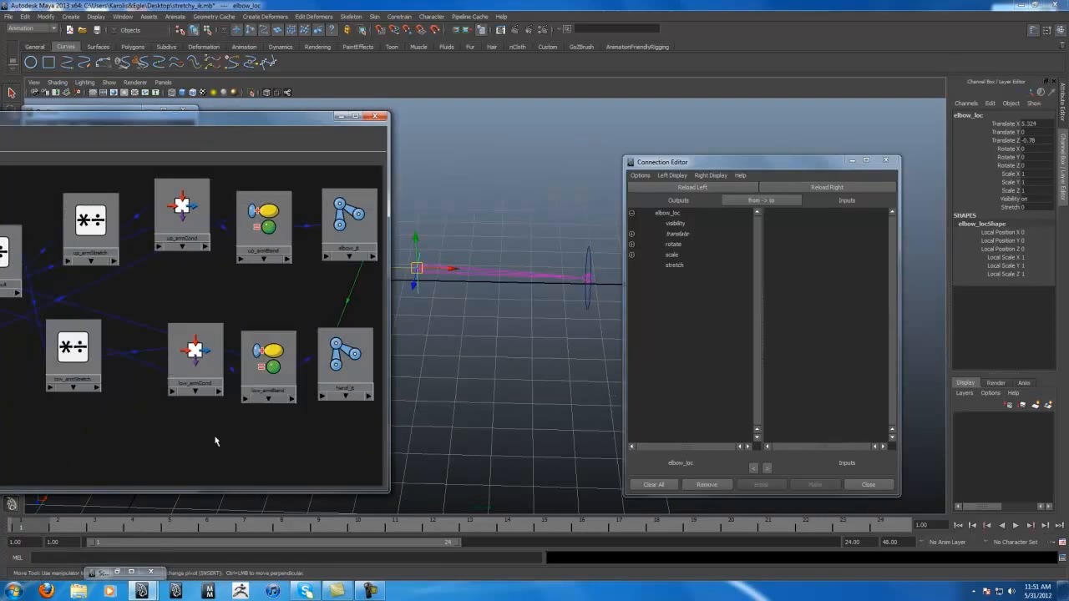
pyautogui.click(266, 232)
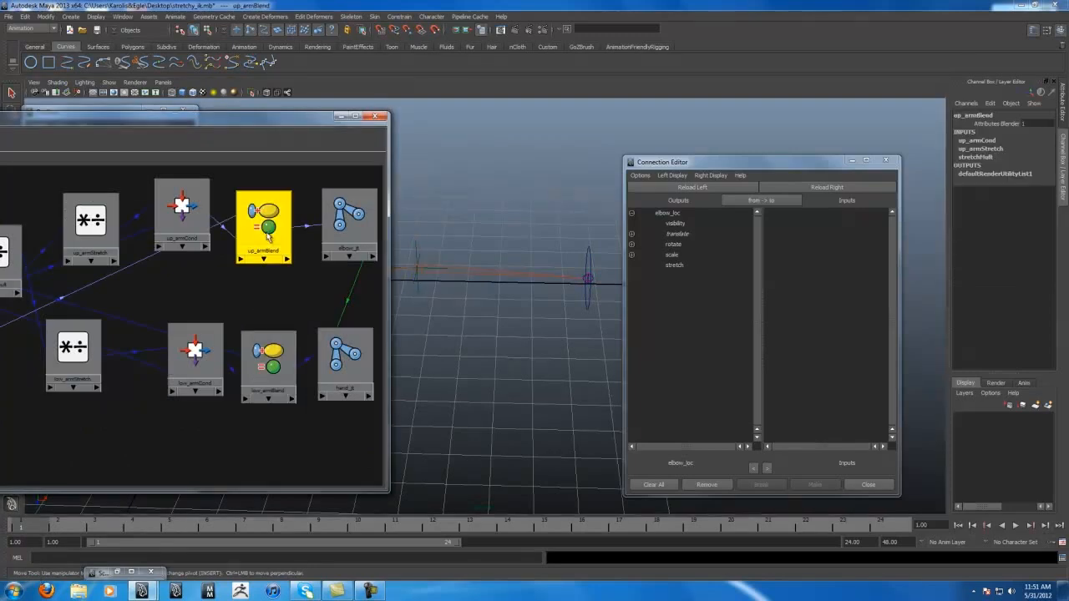
pyautogui.keyDown('shift'); pyautogui.click(267, 368); pyautogui.keyUp('shift')
pyautogui.click(827, 187)
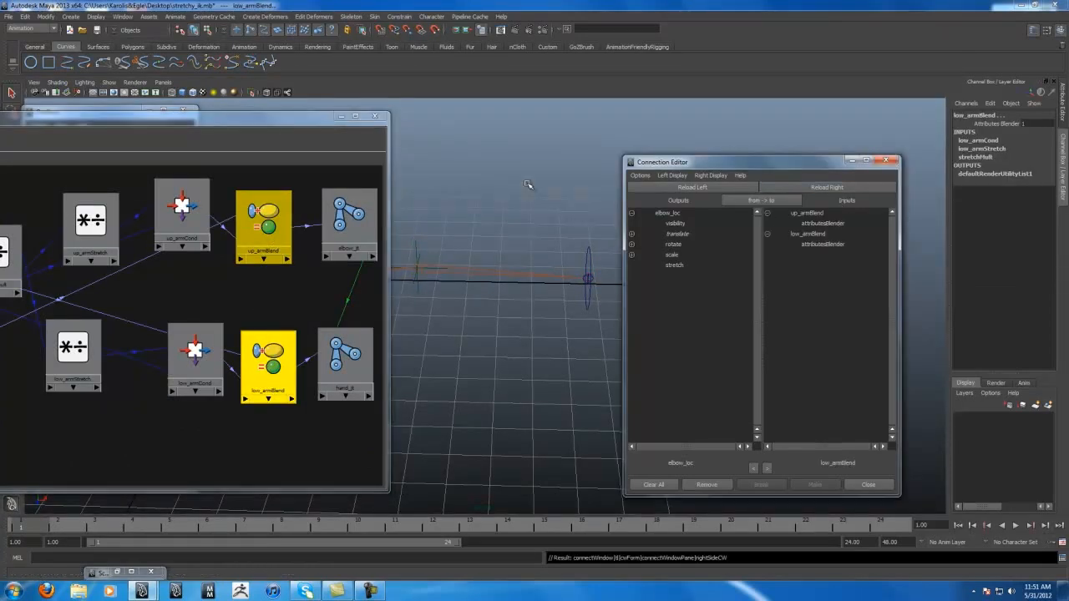
pyautogui.click(340, 116)
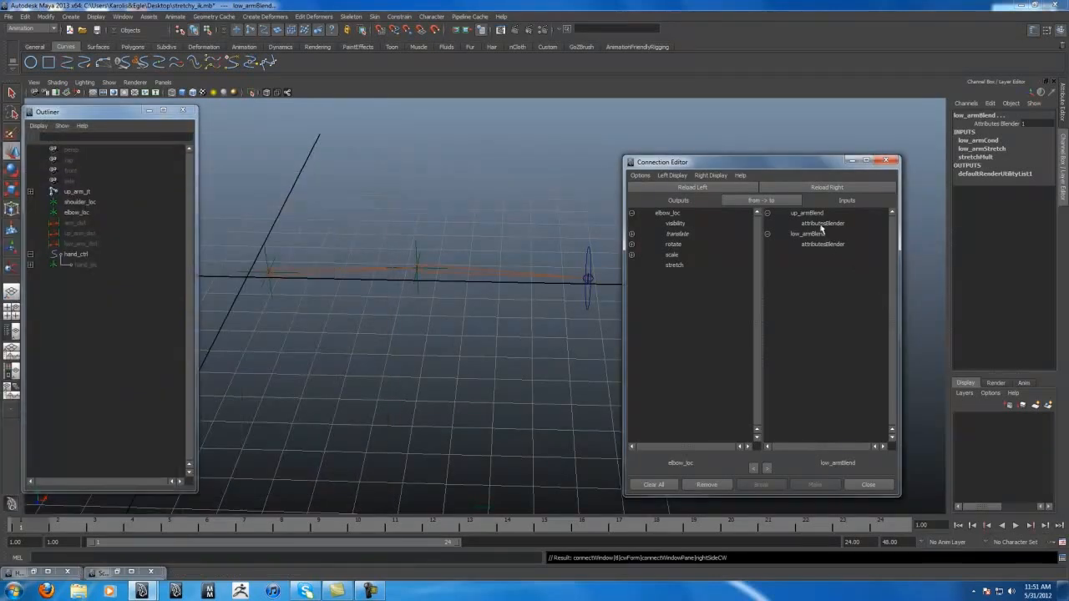
pyautogui.moveTo(812, 170); pyautogui.dragTo(826, 165)
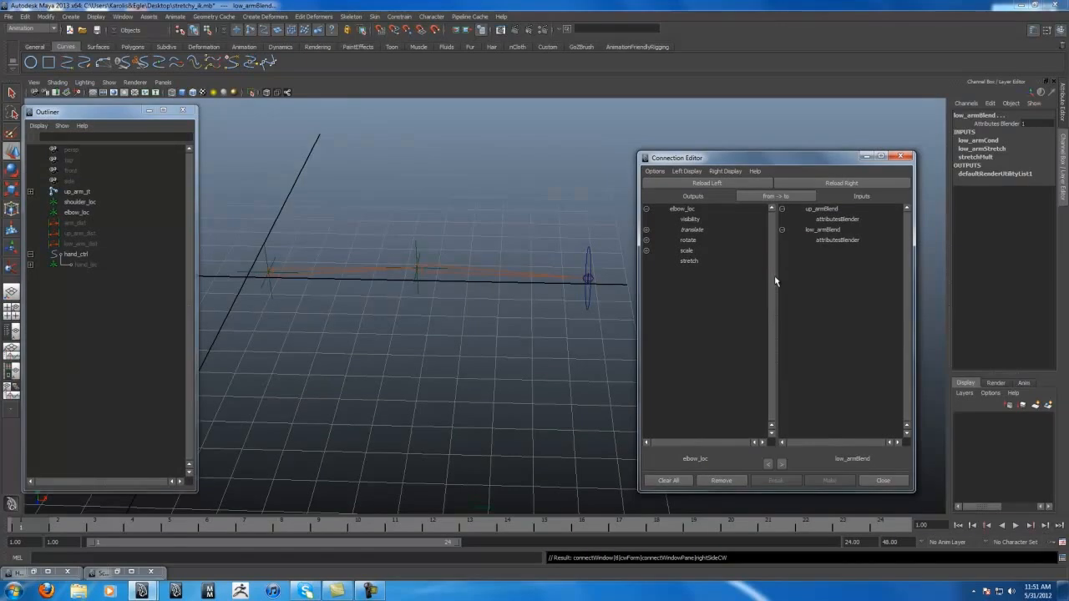
# Connect elbow_loc's stretch attribute to the attributesBlender input of both up_armBlend and low_armBlend.
pyautogui.click(685, 261)
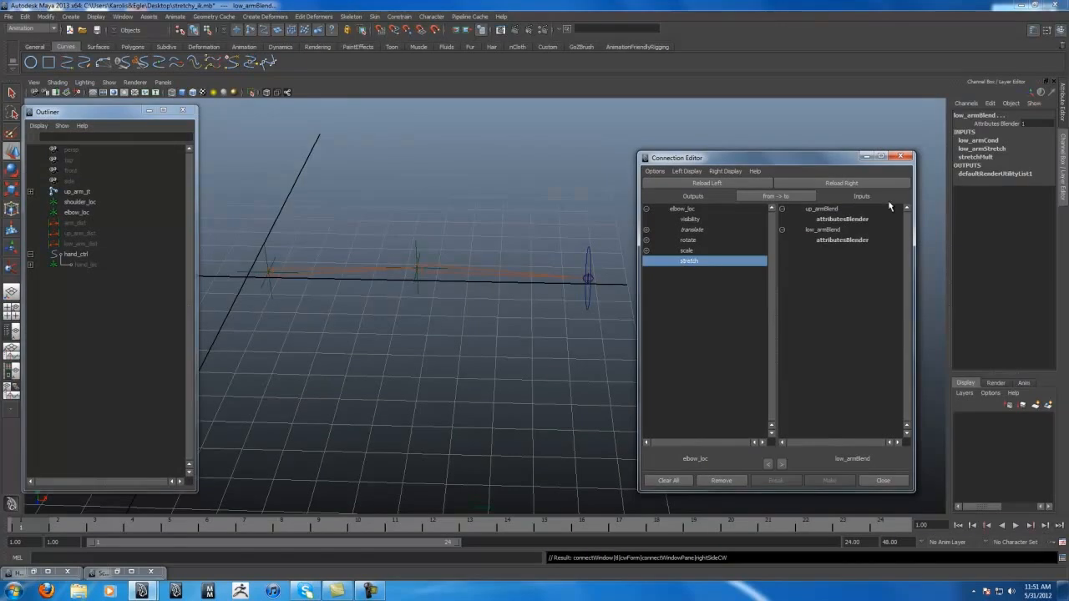
pyautogui.click(861, 219)
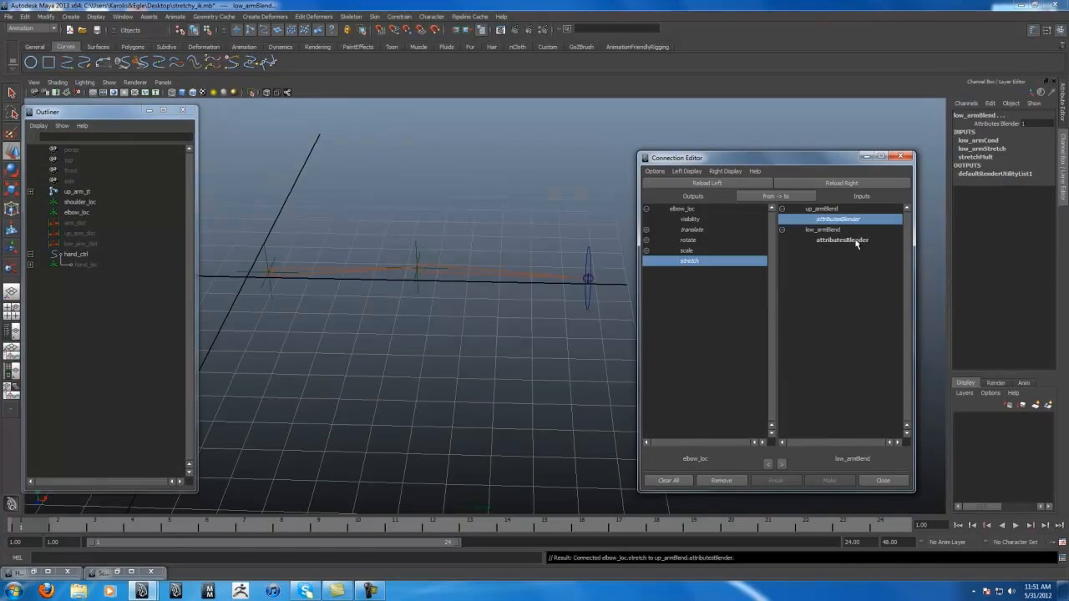
pyautogui.click(856, 241)
pyautogui.click(865, 157)
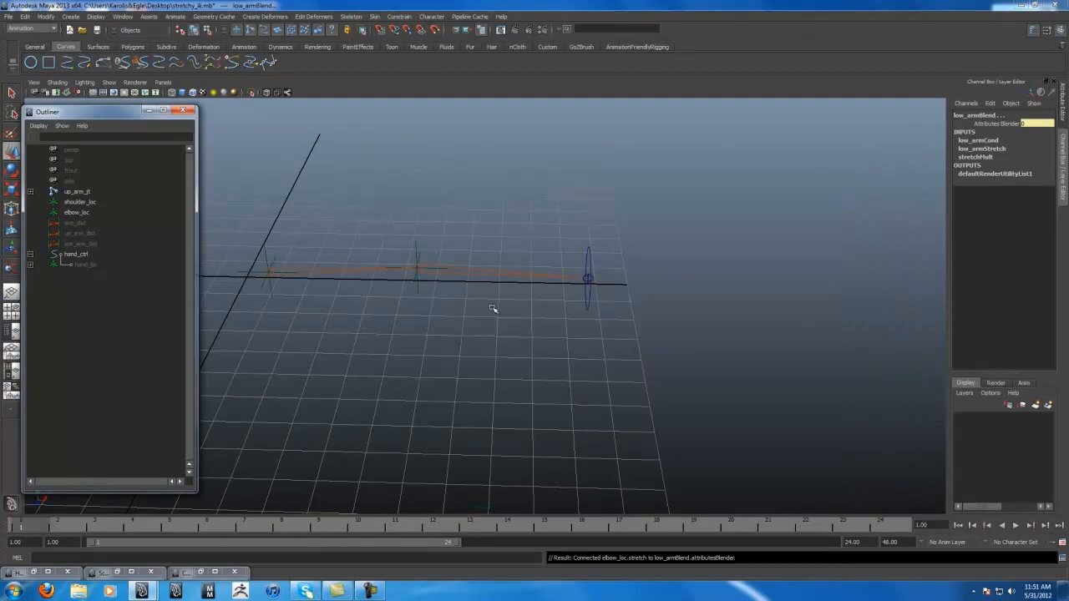
# Pull hand_ctrl outward past the arm's reach and move elbow_loc to about X 7.6, Y 0.58, Z -1.17.
pyautogui.click(588, 306)
pyautogui.keyDown('alt'); pyautogui.moveTo(601, 319); pyautogui.dragTo(606, 322); pyautogui.keyUp('alt')
pyautogui.moveTo(597, 284); pyautogui.dragTo(742, 366)
pyautogui.click(419, 276)
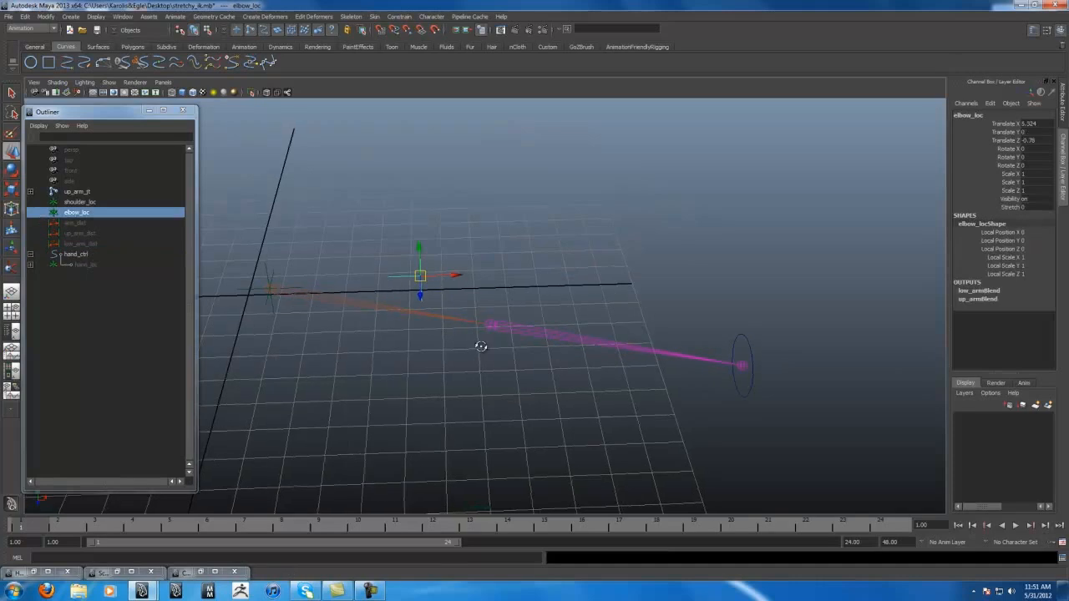
pyautogui.keyDown('alt'); pyautogui.moveTo(481, 347); pyautogui.dragTo(471, 352); pyautogui.keyUp('alt')
pyautogui.moveTo(418, 271); pyautogui.dragTo(489, 248)
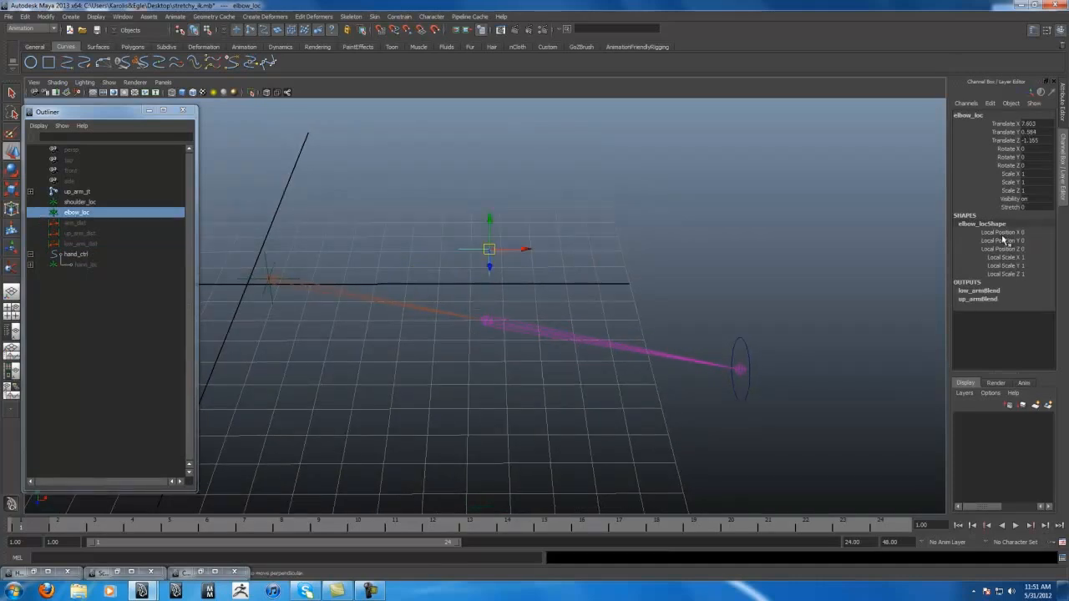
# Set elbow_loc's Stretch attribute to 1.
pyautogui.click(1012, 207)
pyautogui.moveTo(422, 398); pyautogui.dragTo(515, 369, button='middle')
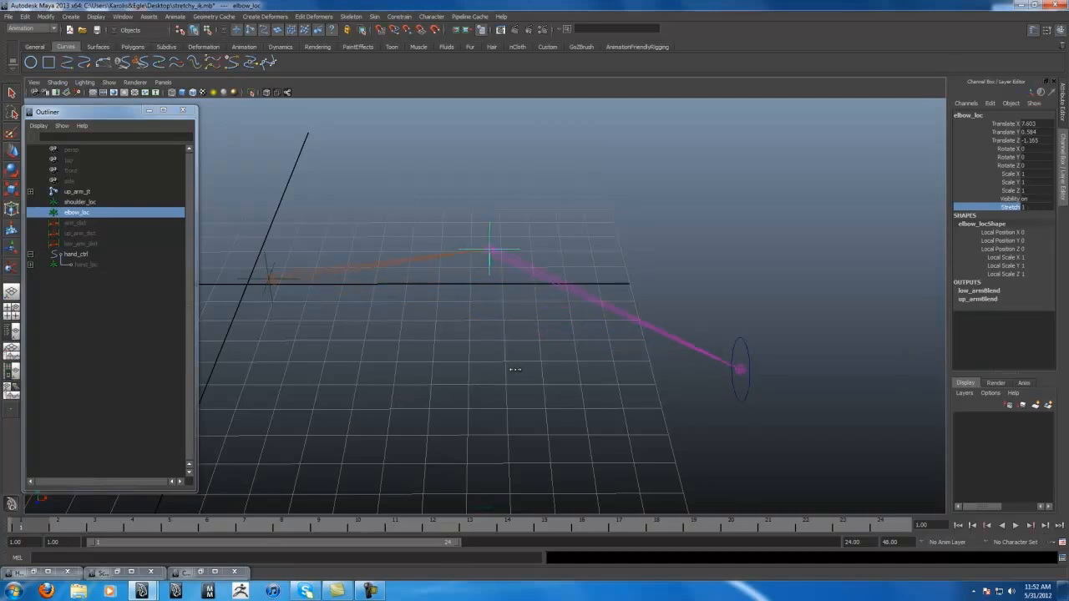
pyautogui.hotkey('ctrl', 'a')
pyautogui.hotkey('ctrl', 'a')
# Test the stretched arm by moving elbow_loc down and up, undo the last move, and select hand_ctrl.
pyautogui.press('w')
pyautogui.moveTo(490, 247); pyautogui.dragTo(490, 334)
pyautogui.moveTo(488, 258); pyautogui.dragTo(482, 206)
pyautogui.hotkey('ctrl', 'z')
pyautogui.moveTo(648, 361); pyautogui.dragTo(641, 385)
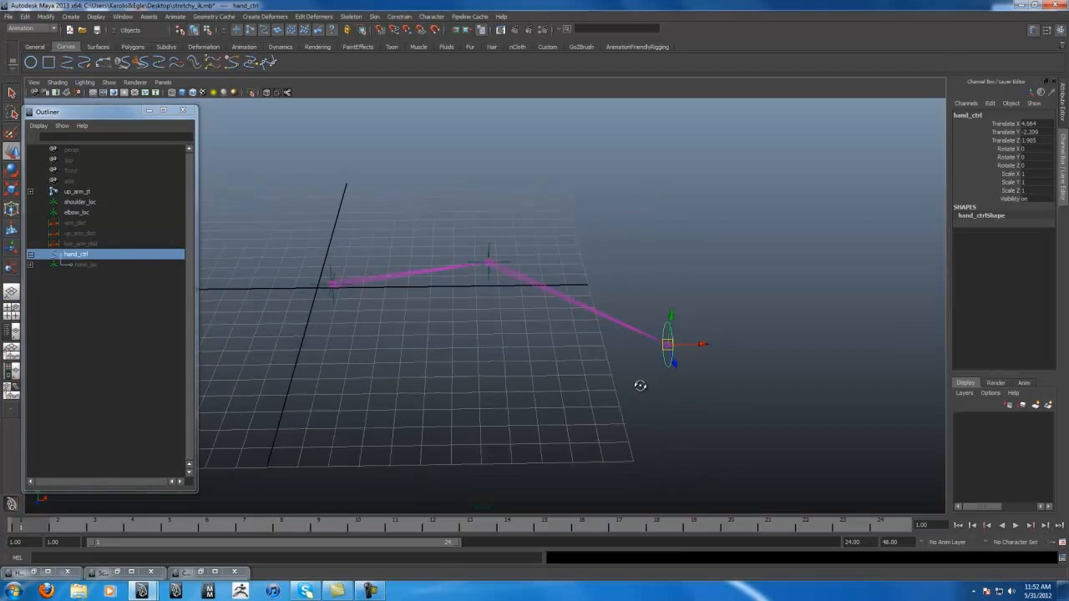